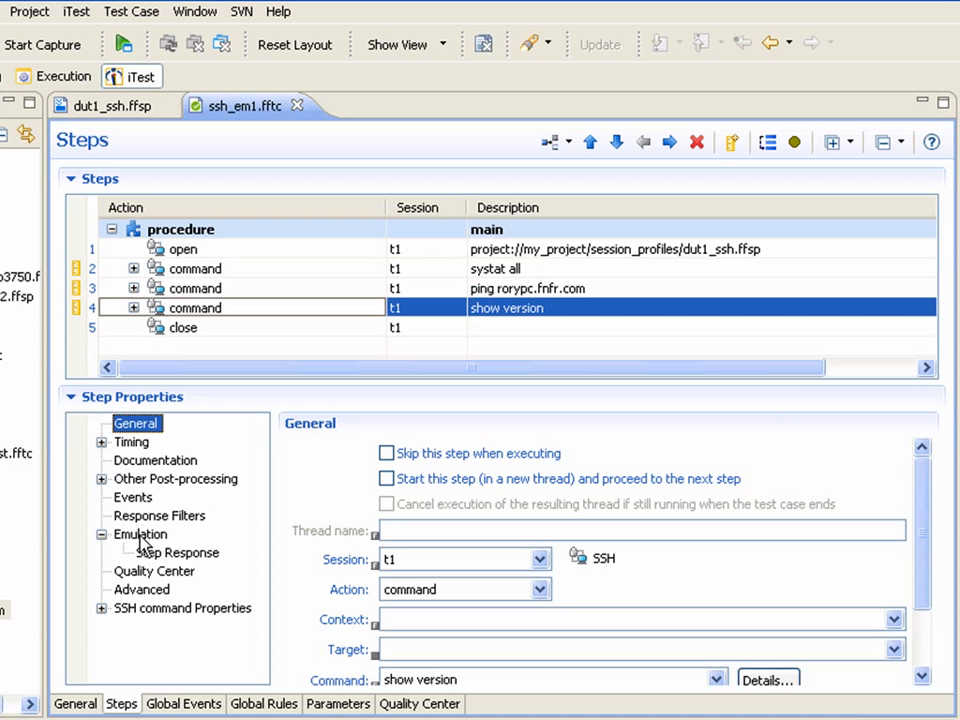
Load the latest captured response into the show version step's emulation response, and reset it.
{"action": "left_click", "coordinate": [142, 540]}
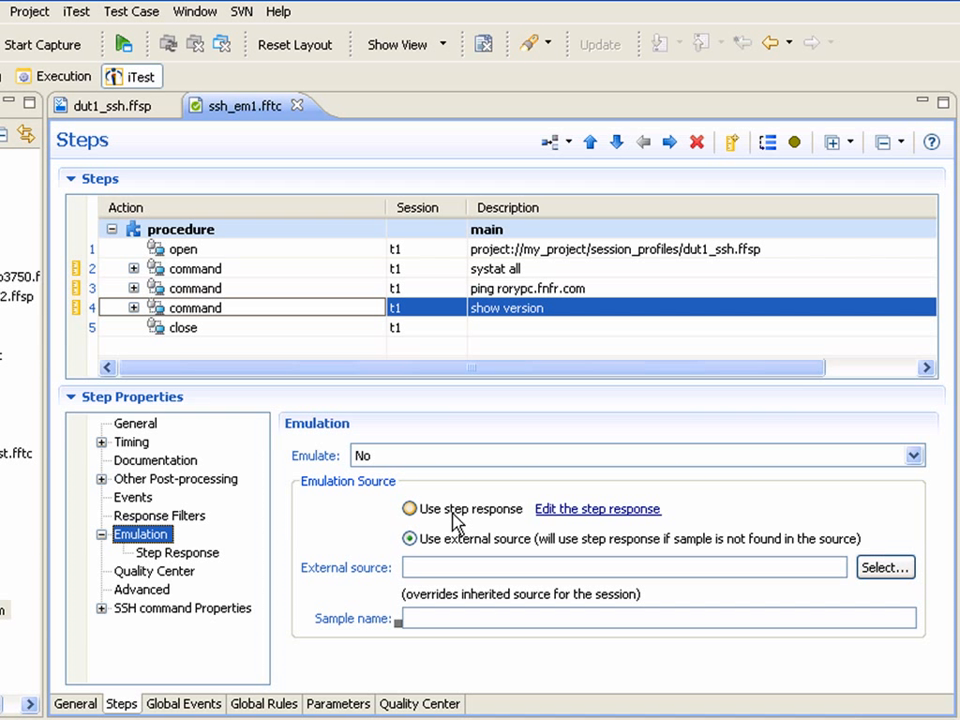
{"action": "left_click", "coordinate": [208, 555]}
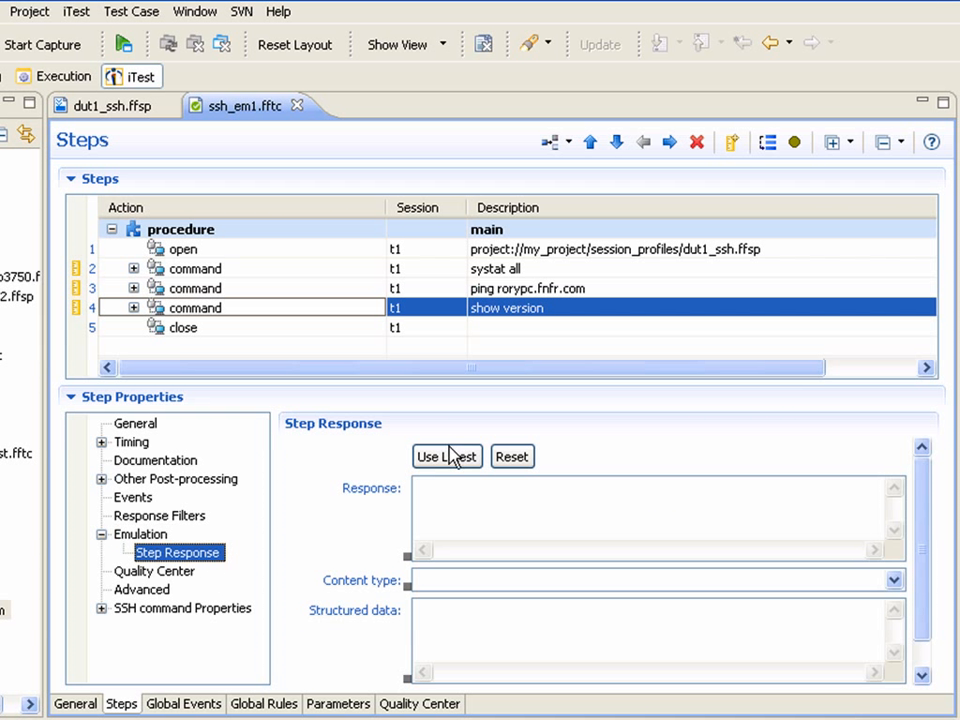
{"action": "left_click", "coordinate": [451, 459]}
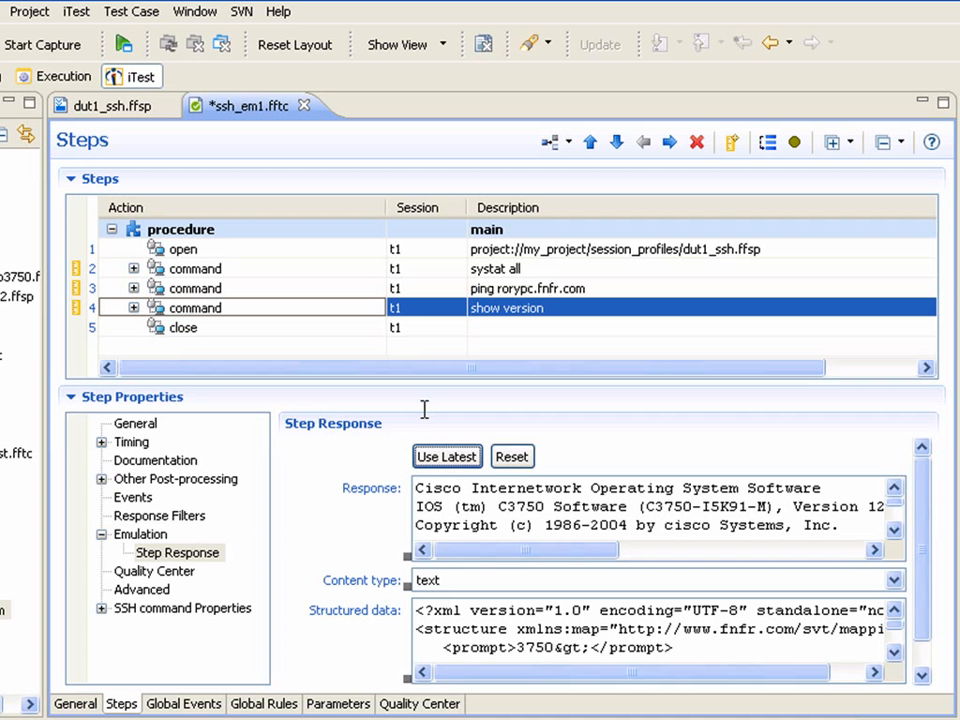
{"action": "left_click", "coordinate": [513, 460]}
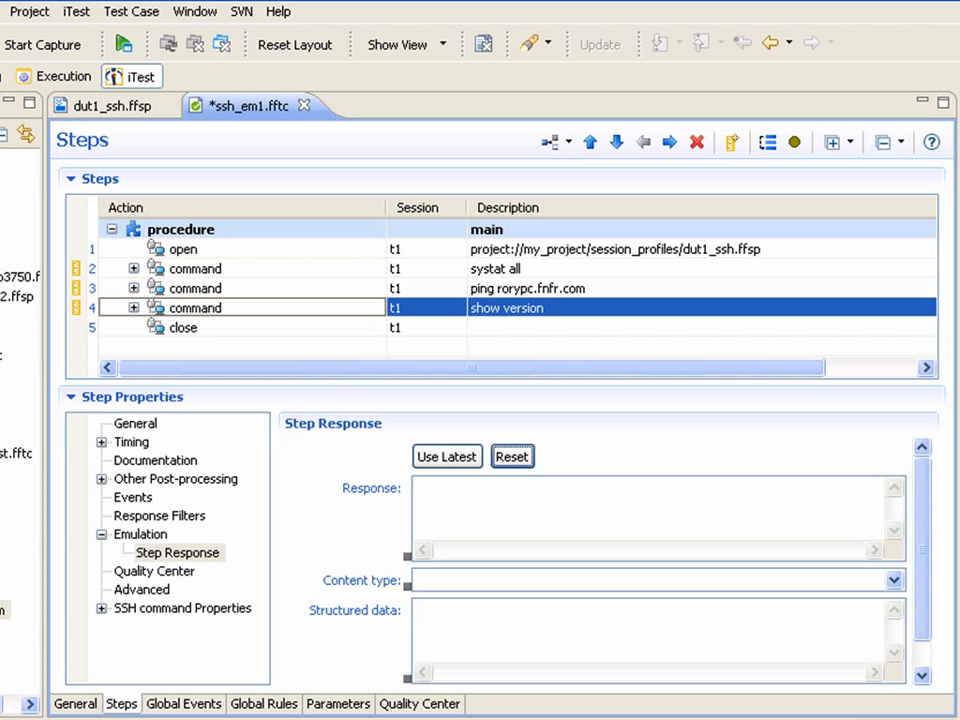
Open the show_version.ffrm response map and examine sample1, including its response and its advanced structured data.
{"action": "double_click", "coordinate": [3, 610]}
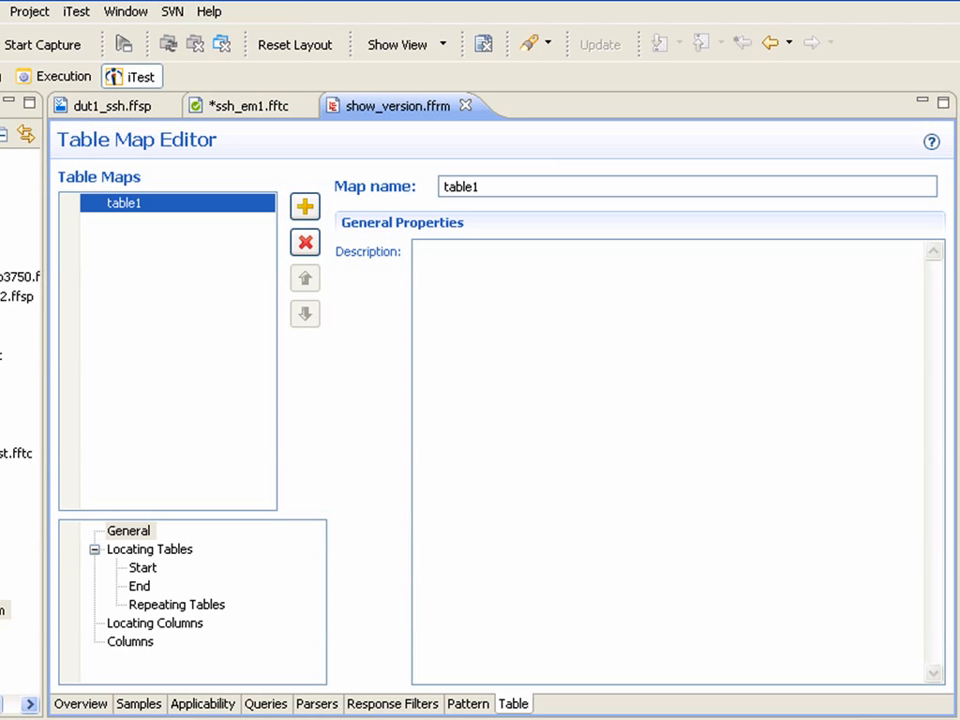
{"action": "left_click", "coordinate": [139, 704]}
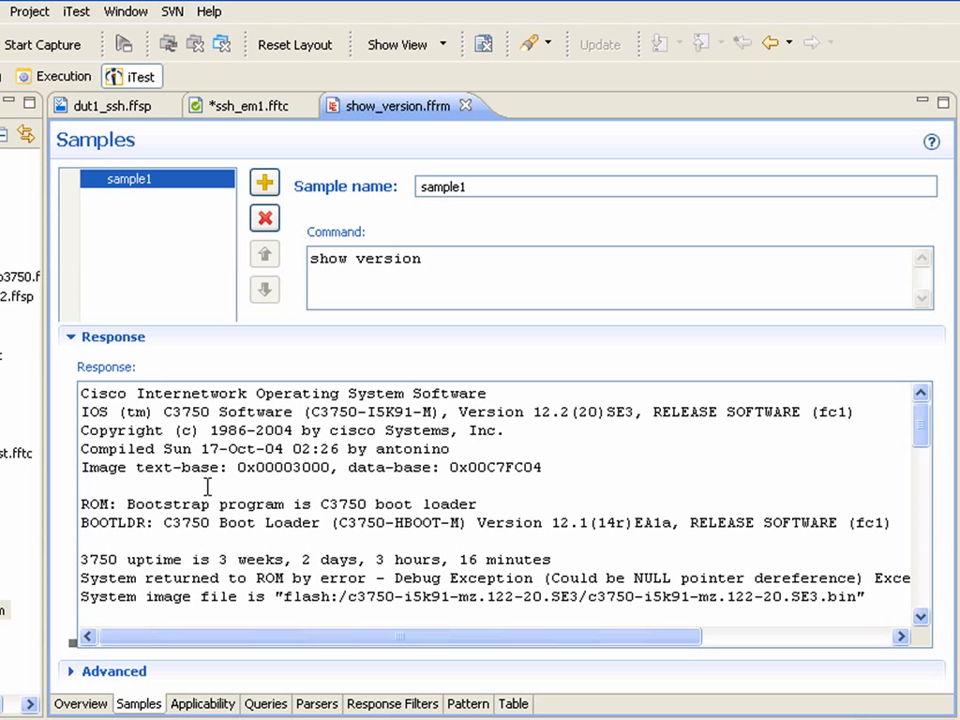
{"action": "left_click", "coordinate": [121, 674]}
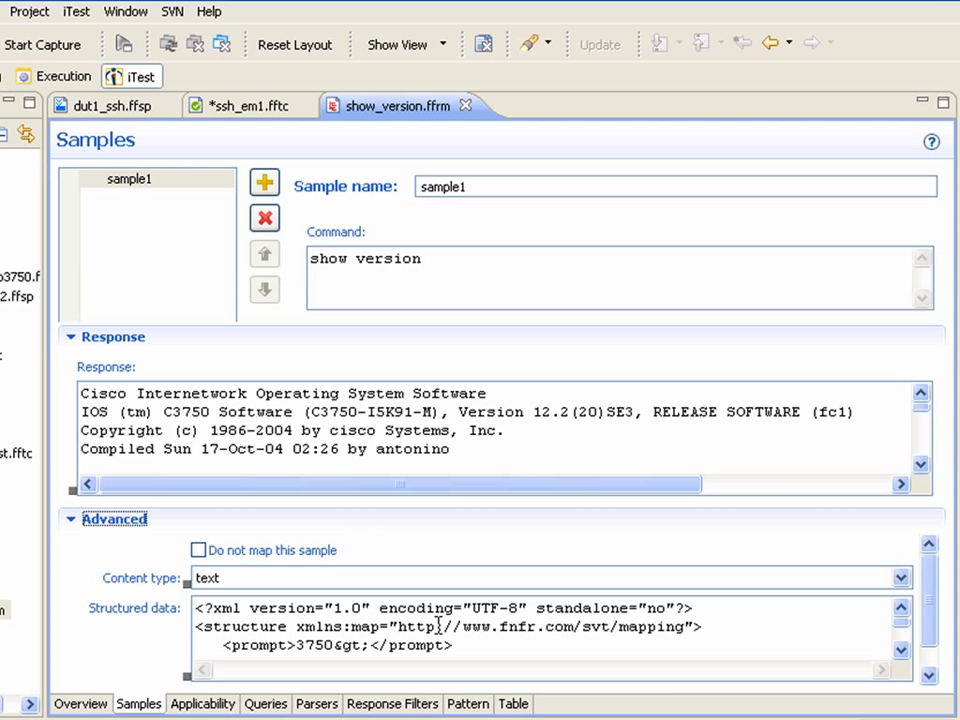
{"action": "left_click", "coordinate": [127, 519]}
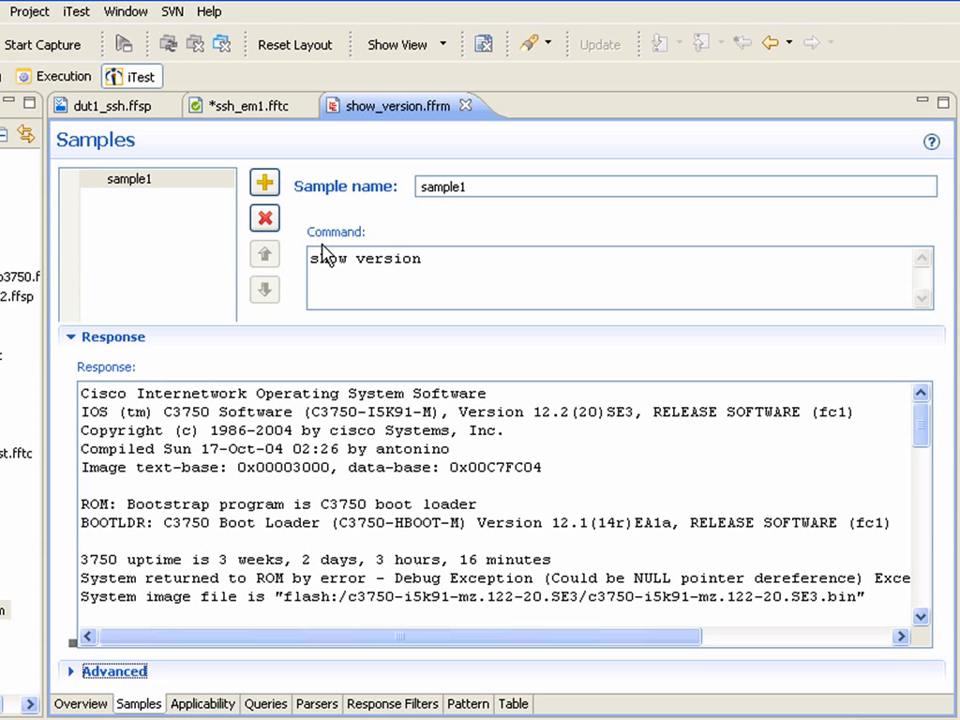
Return to the ssh_em1.fftc test case and open the external emulation source selection for the show version step.
{"action": "left_click", "coordinate": [257, 113]}
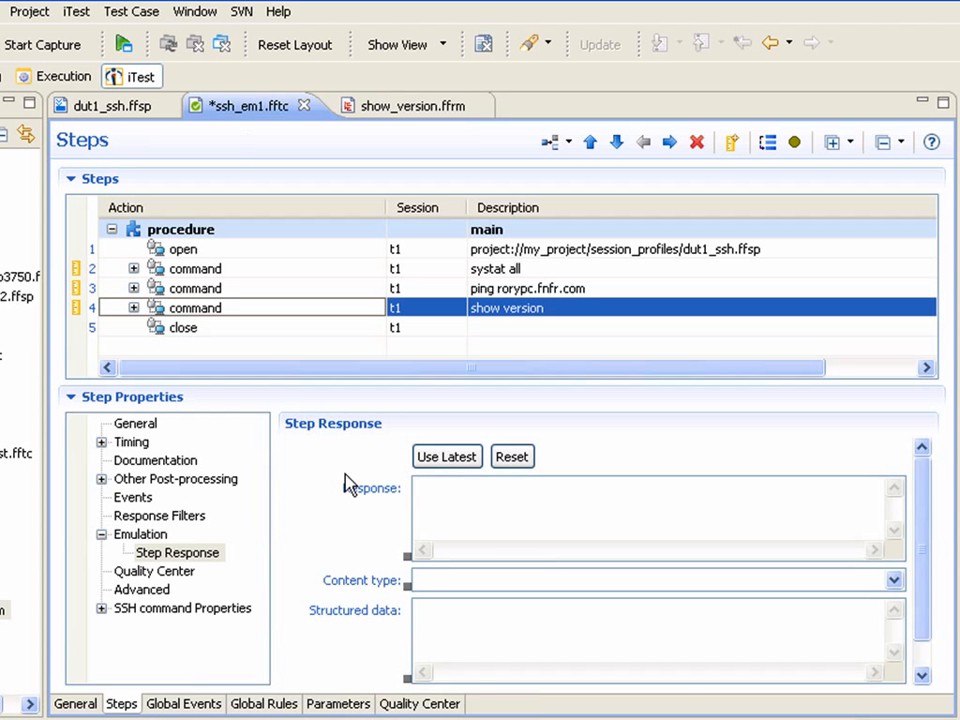
{"action": "left_click", "coordinate": [155, 535]}
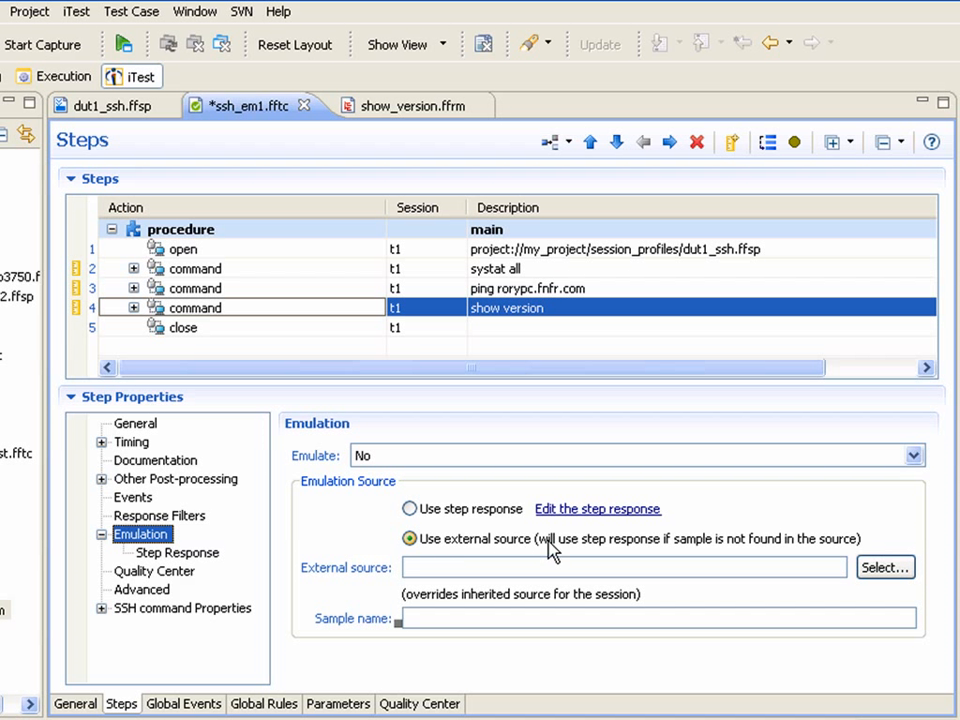
{"action": "left_click", "coordinate": [883, 570]}
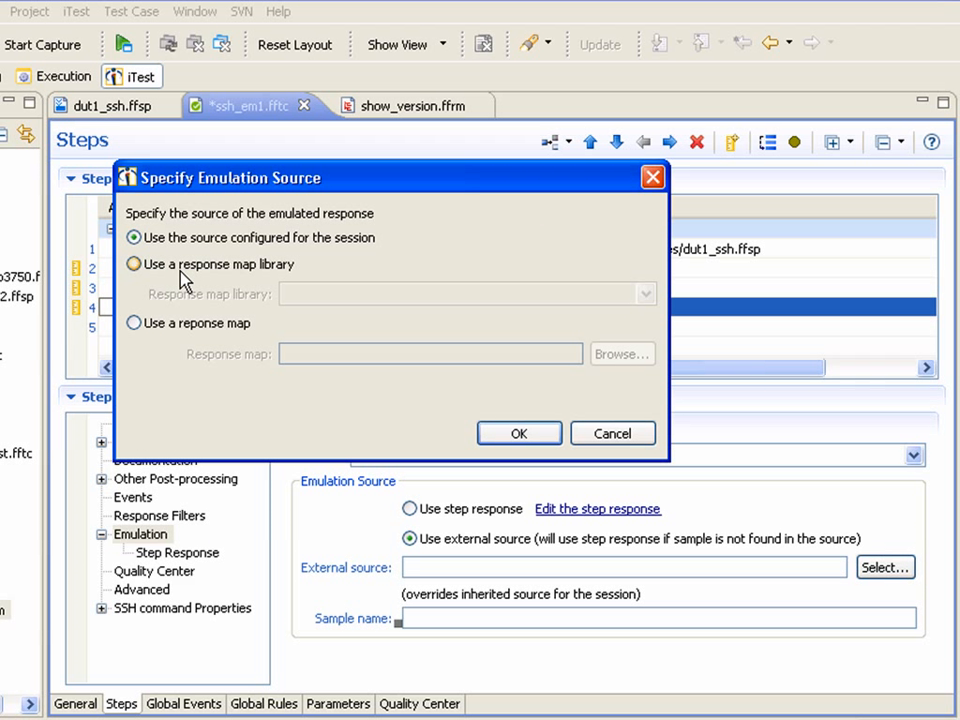
Choose the response map library project://RM_lib1/ as the emulation source.
{"action": "left_click", "coordinate": [178, 268]}
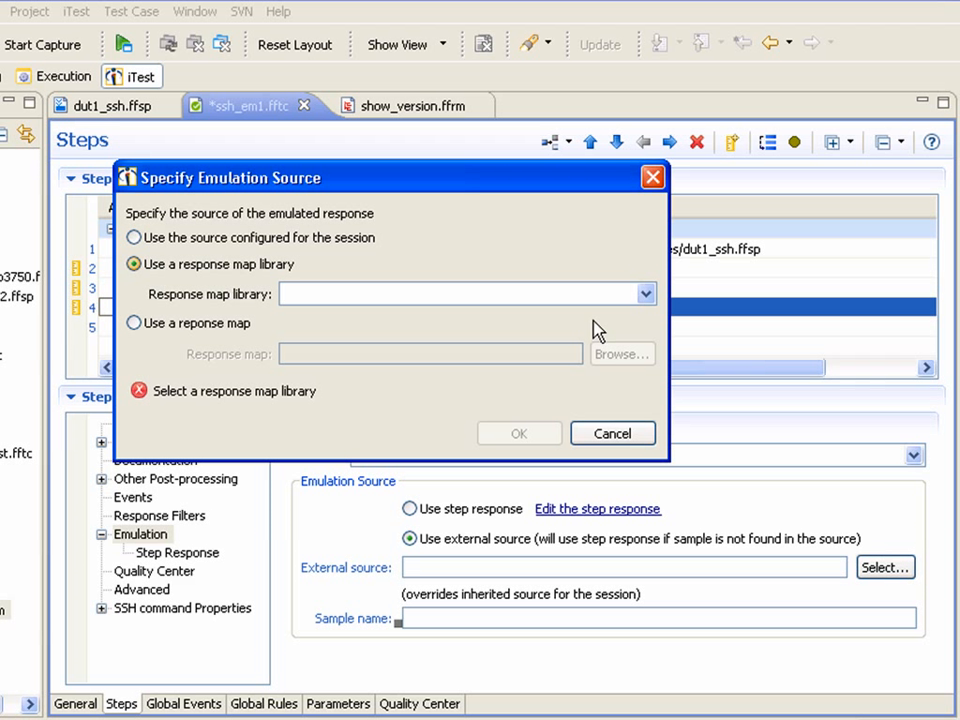
{"action": "left_click", "coordinate": [613, 298]}
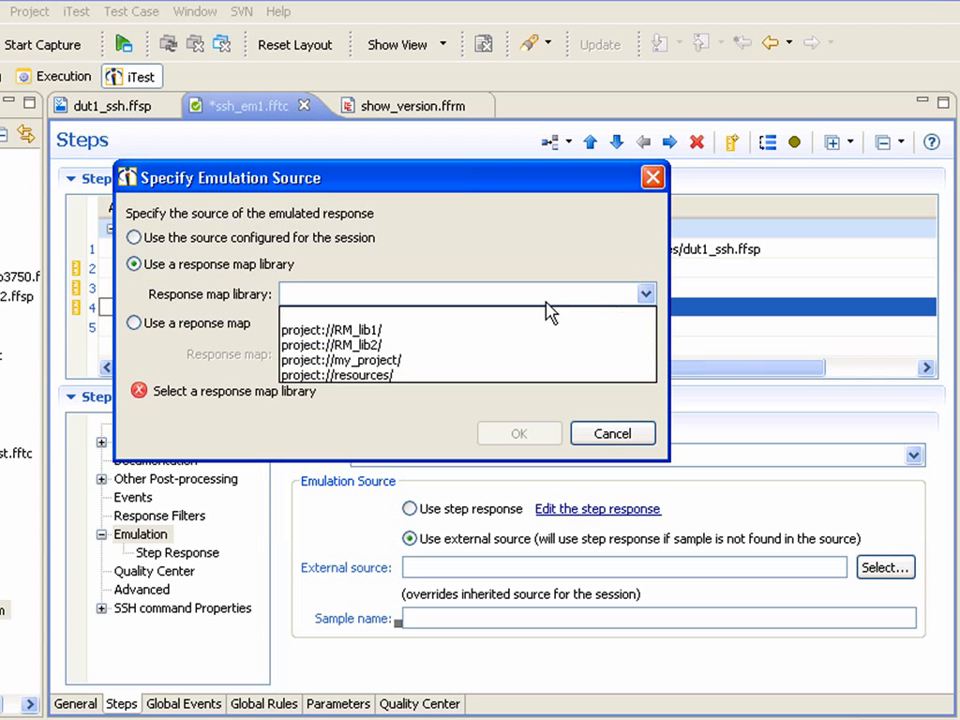
{"action": "left_click", "coordinate": [419, 332]}
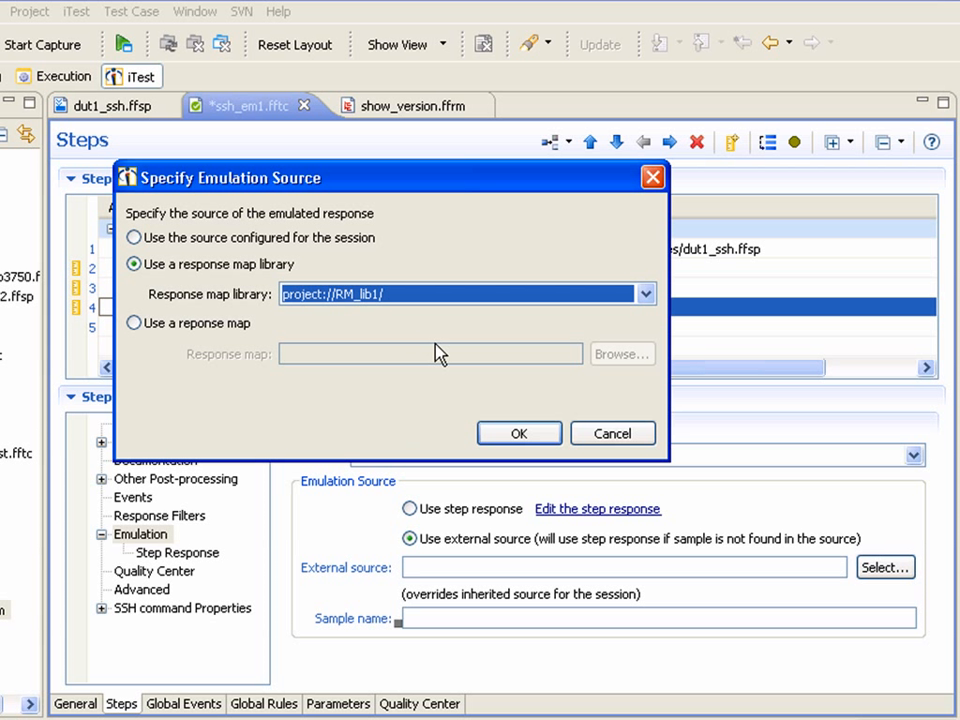
Set the show version step's emulation source to the response map project://RM_lib1/show_version.ffrm.
{"action": "left_click", "coordinate": [222, 333]}
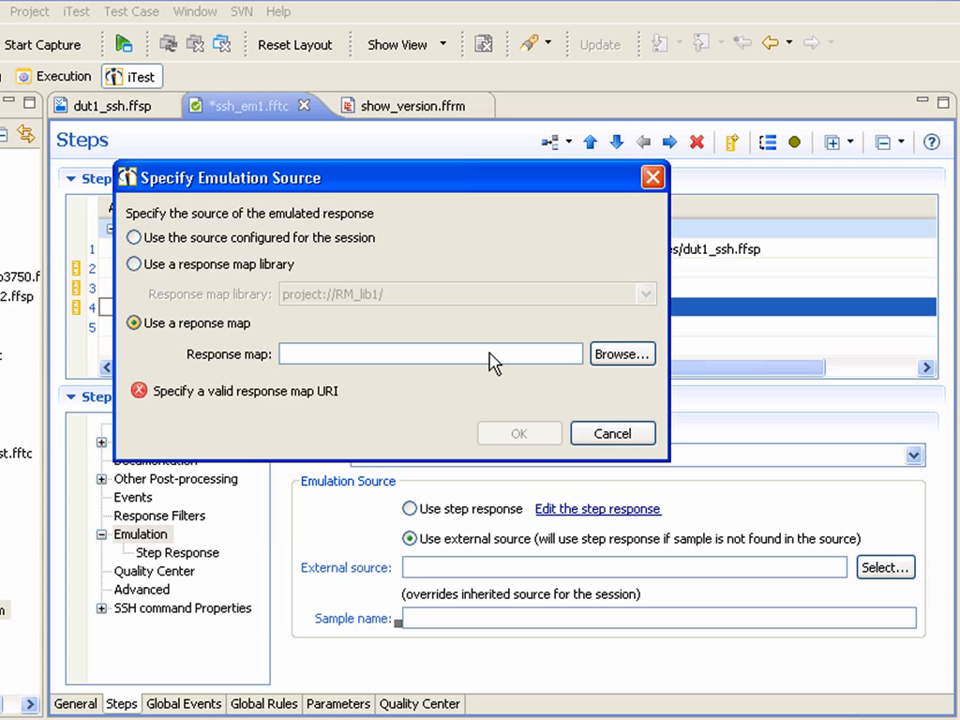
{"action": "left_click", "coordinate": [622, 355]}
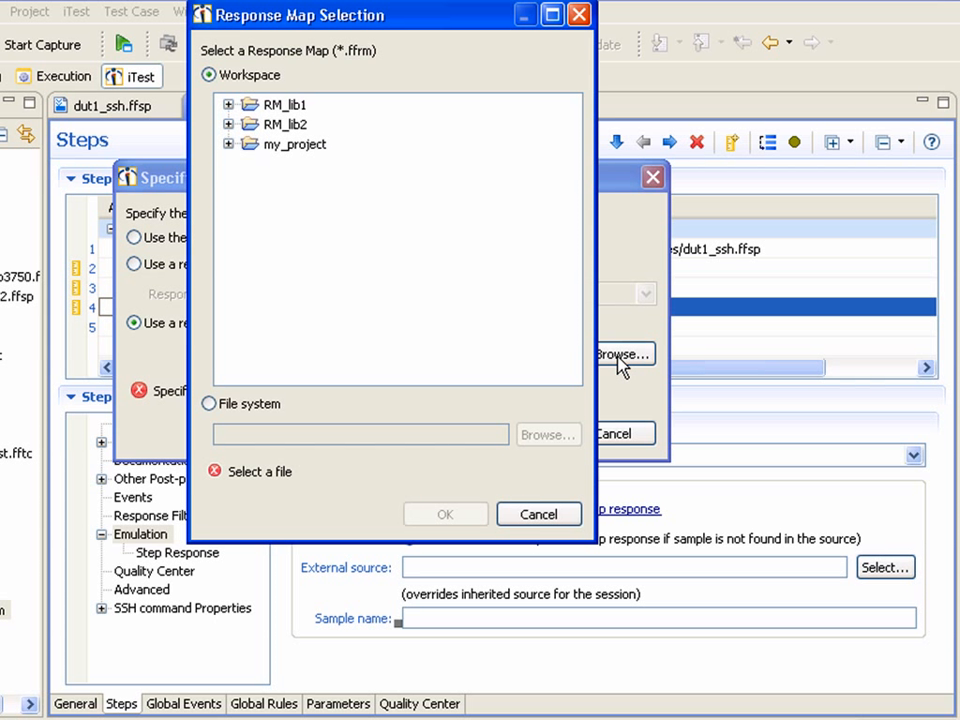
{"action": "left_click", "coordinate": [247, 111]}
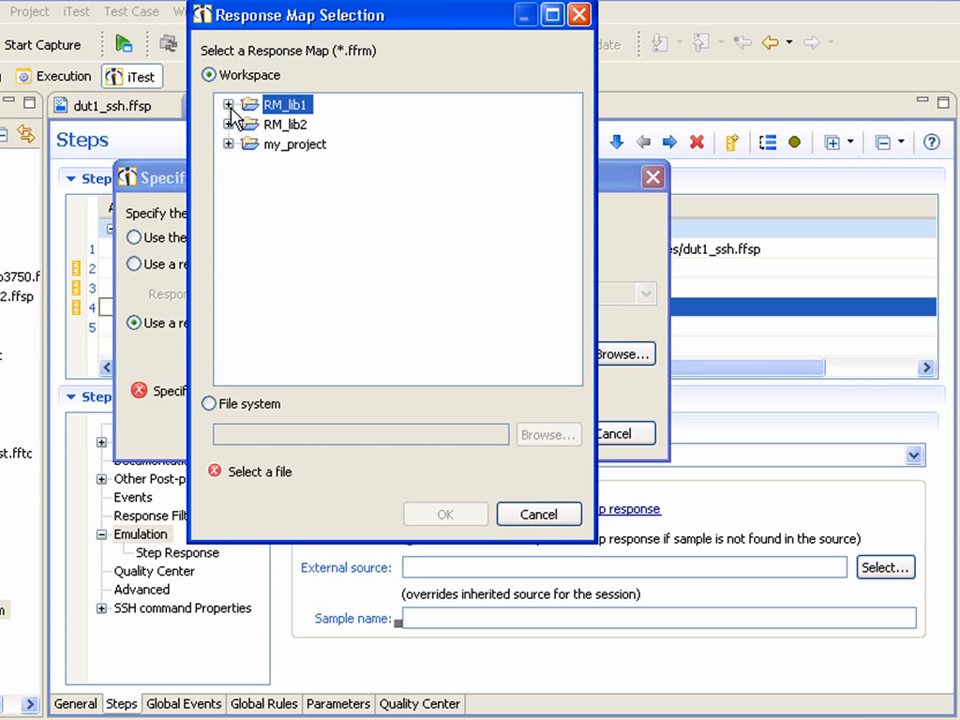
{"action": "left_click", "coordinate": [229, 106]}
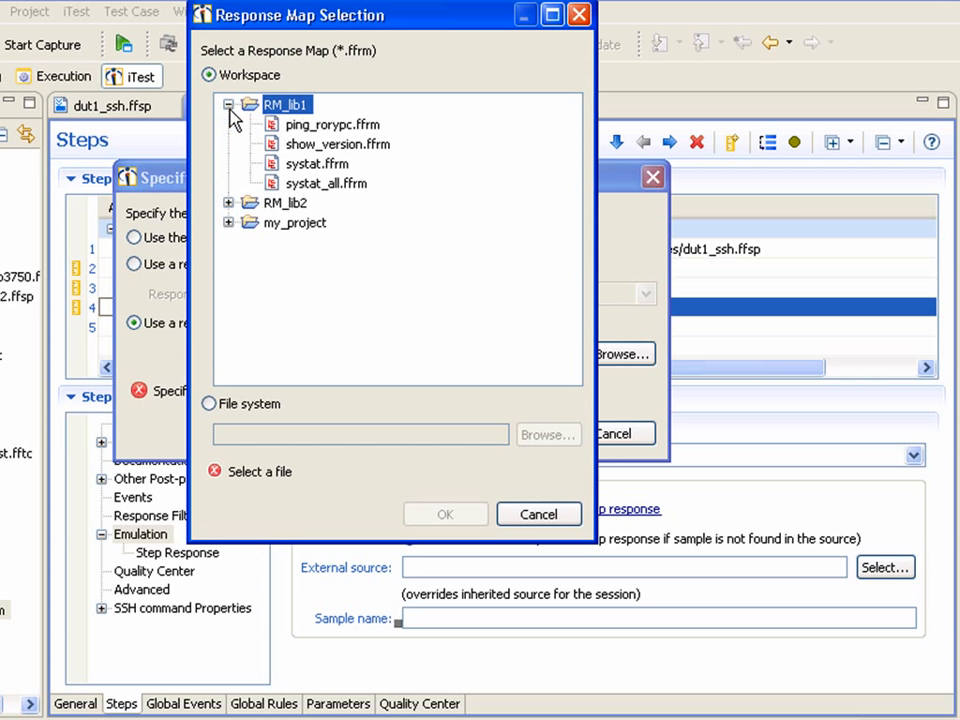
{"action": "double_click", "coordinate": [296, 148]}
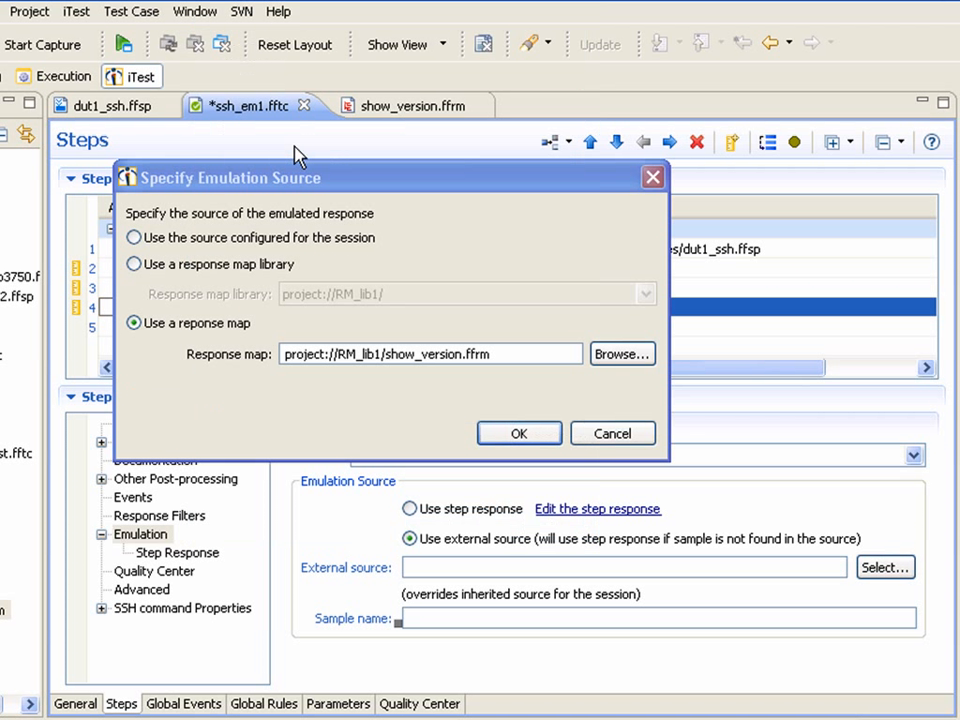
{"action": "left_click", "coordinate": [513, 440]}
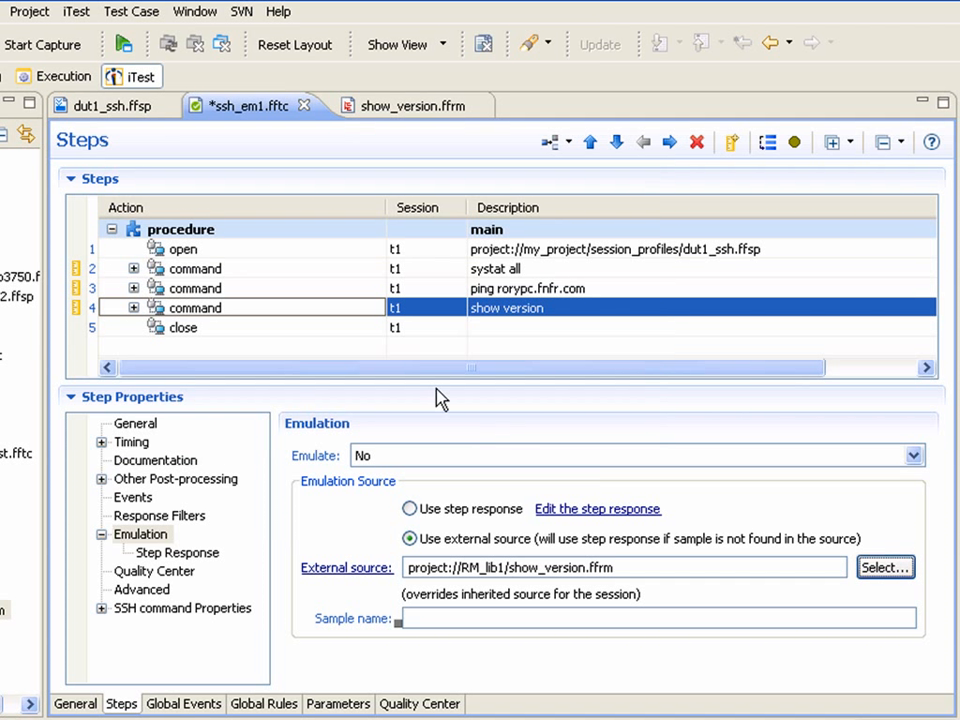
Set the show version step to emulate Always, leave the sample name empty, and run the test case.
{"action": "left_click", "coordinate": [469, 460]}
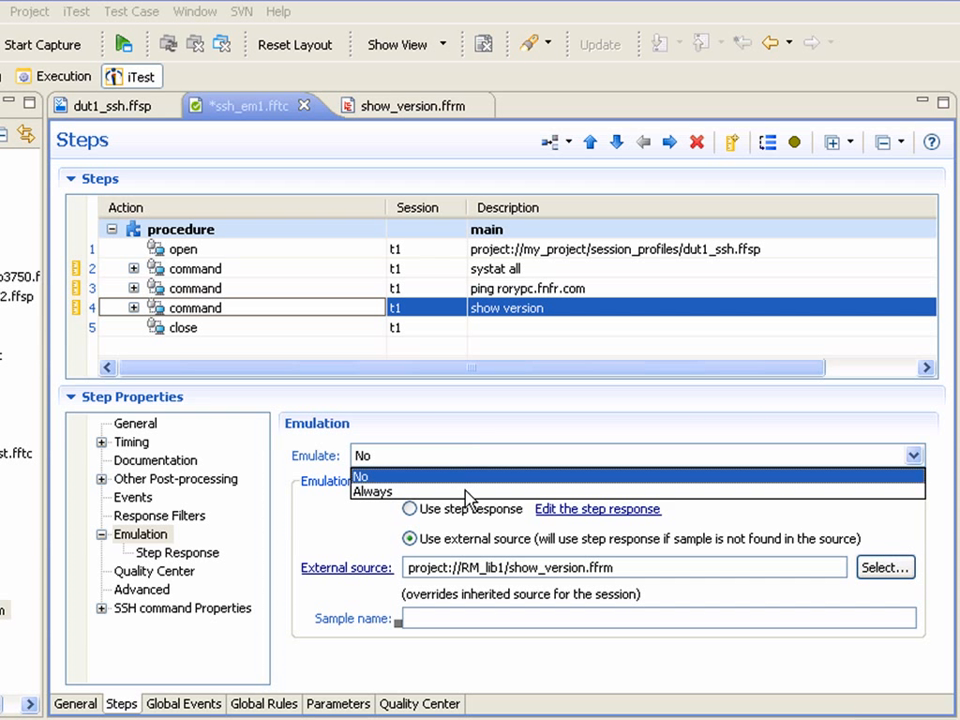
{"action": "left_click", "coordinate": [469, 492]}
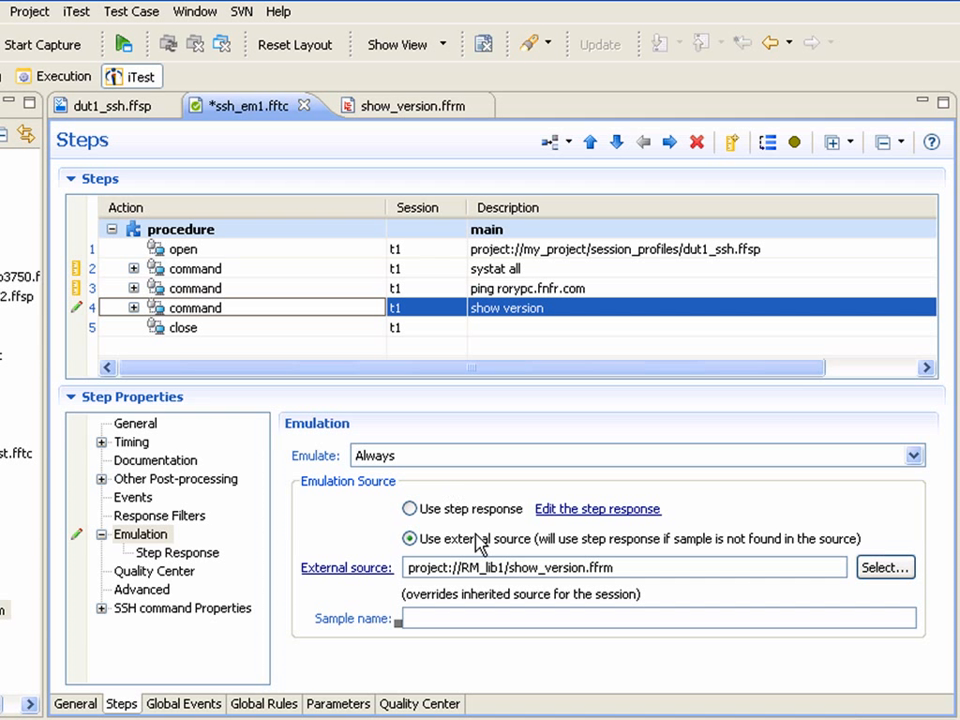
{"action": "left_click", "coordinate": [494, 619]}
{"action": "left_click", "coordinate": [124, 48]}
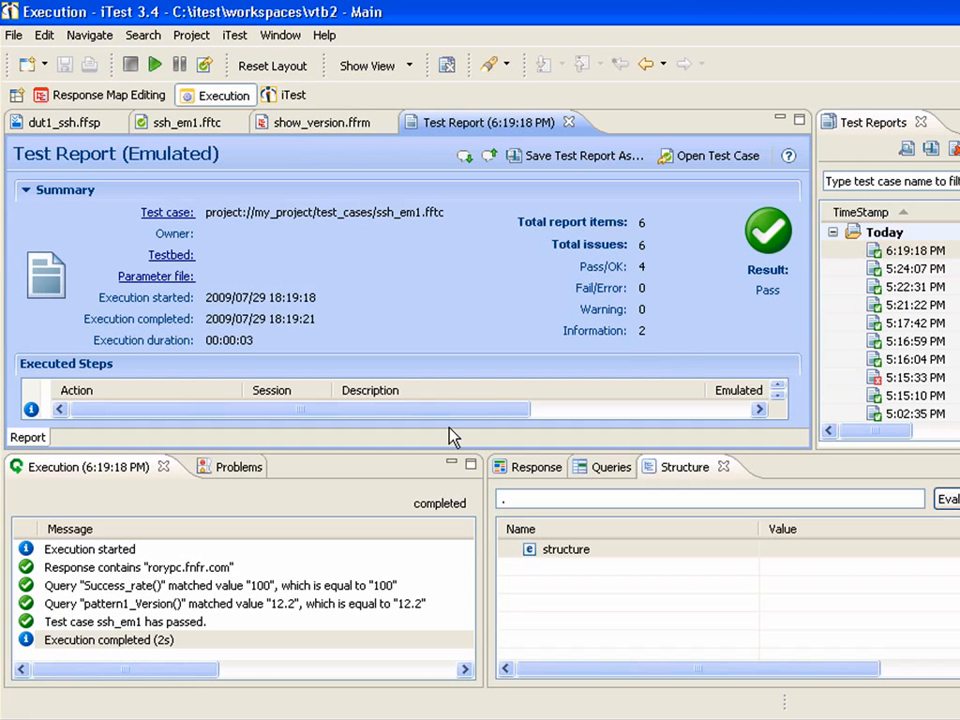
Check which executed steps were emulated in the test report, close it, and inspect the show version response and structure.
{"action": "left_click", "coordinate": [66, 190]}
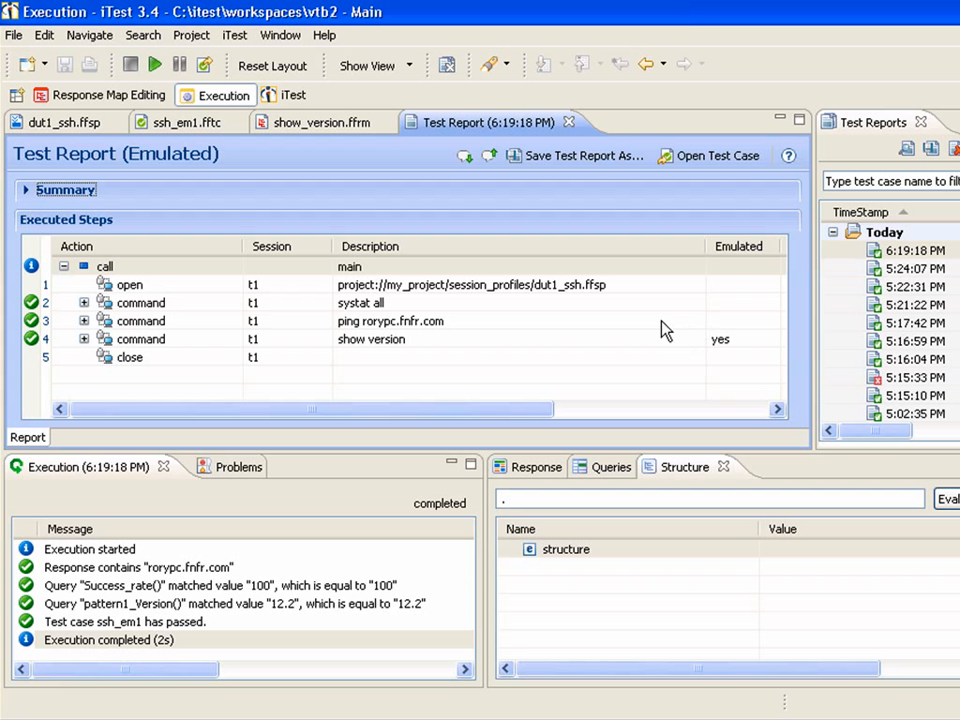
{"action": "left_click", "coordinate": [569, 123]}
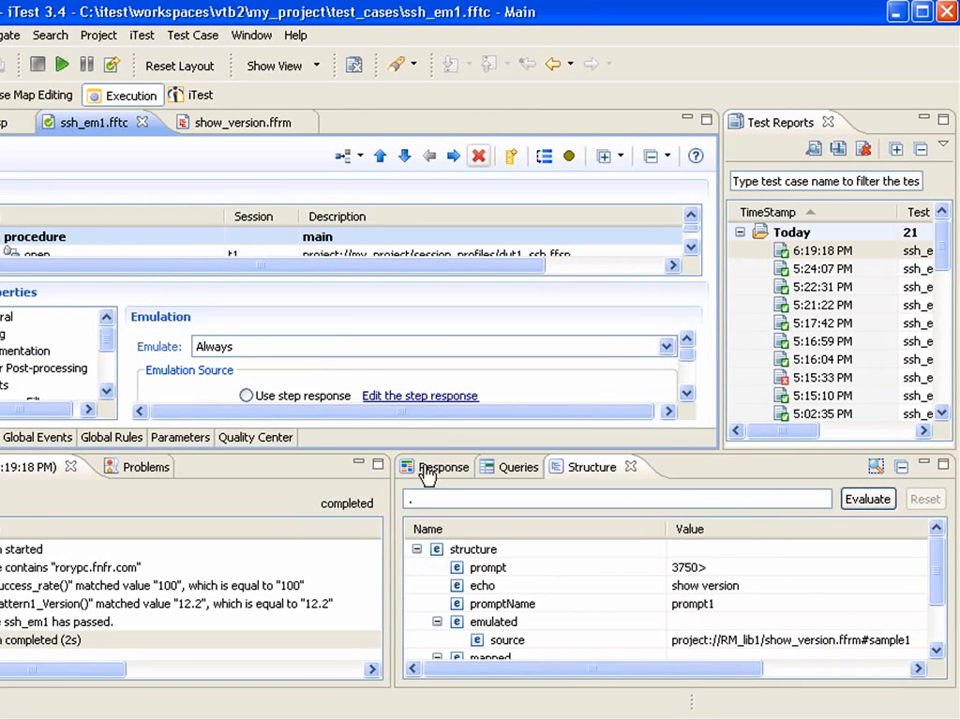
{"action": "left_click", "coordinate": [440, 467]}
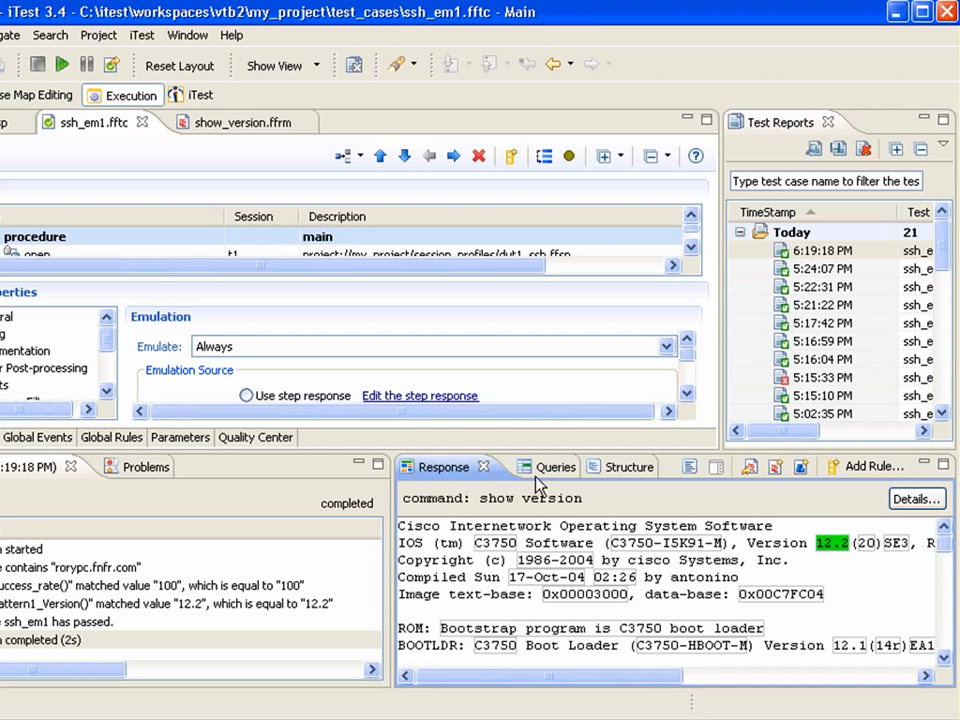
{"action": "left_click", "coordinate": [615, 470]}
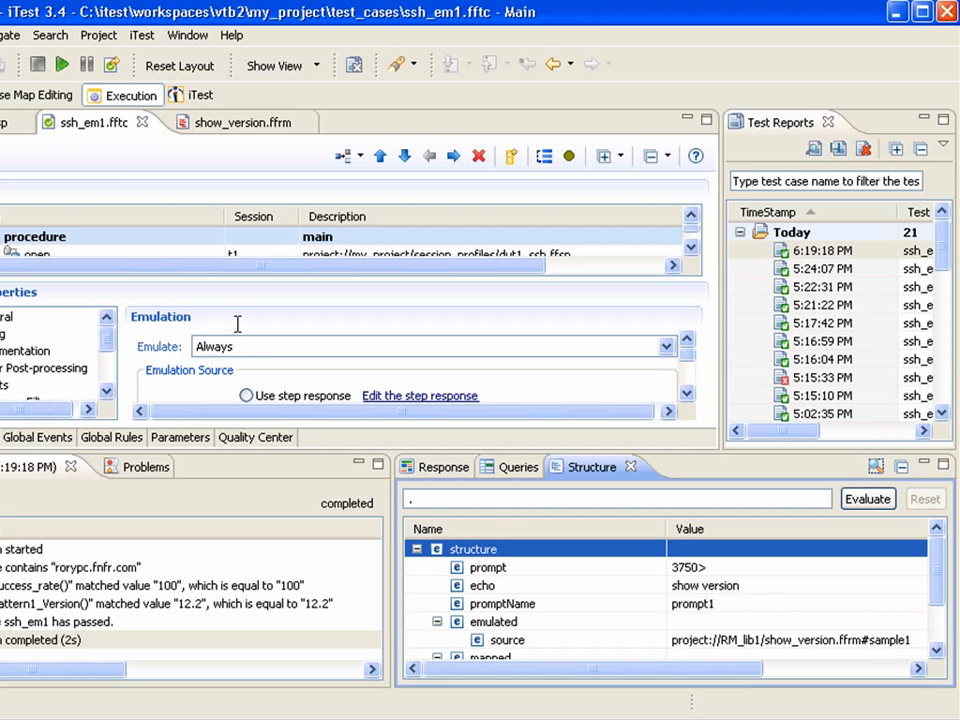
Return to the iTest perspective and load the latest captured response into the ping rorypc.fnfr.com step's emulation response.
{"action": "left_click", "coordinate": [196, 98]}
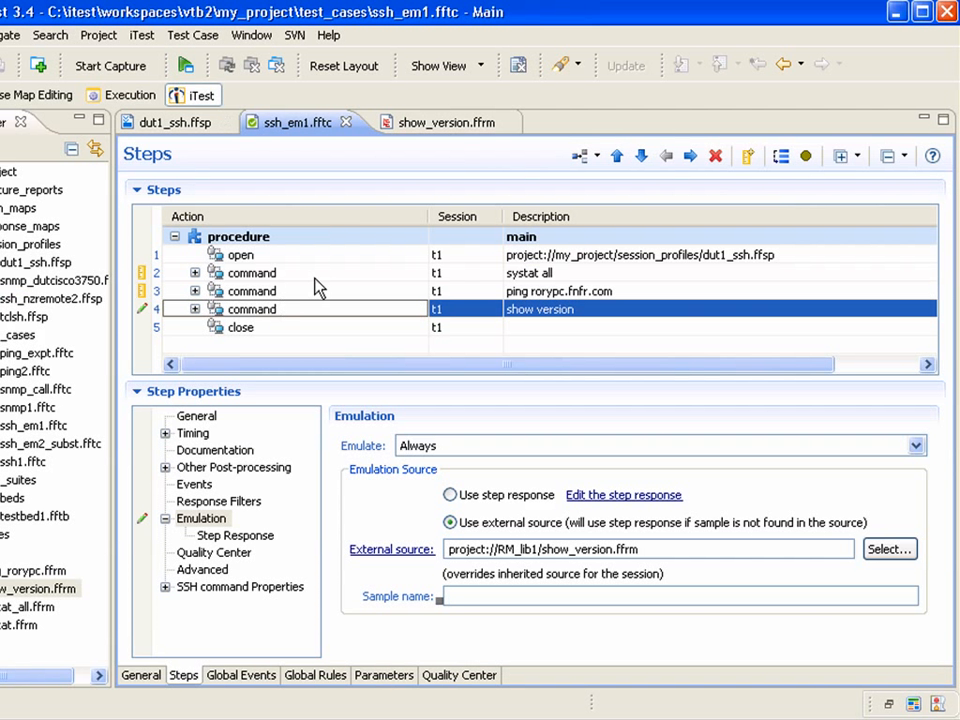
{"action": "left_click", "coordinate": [317, 290]}
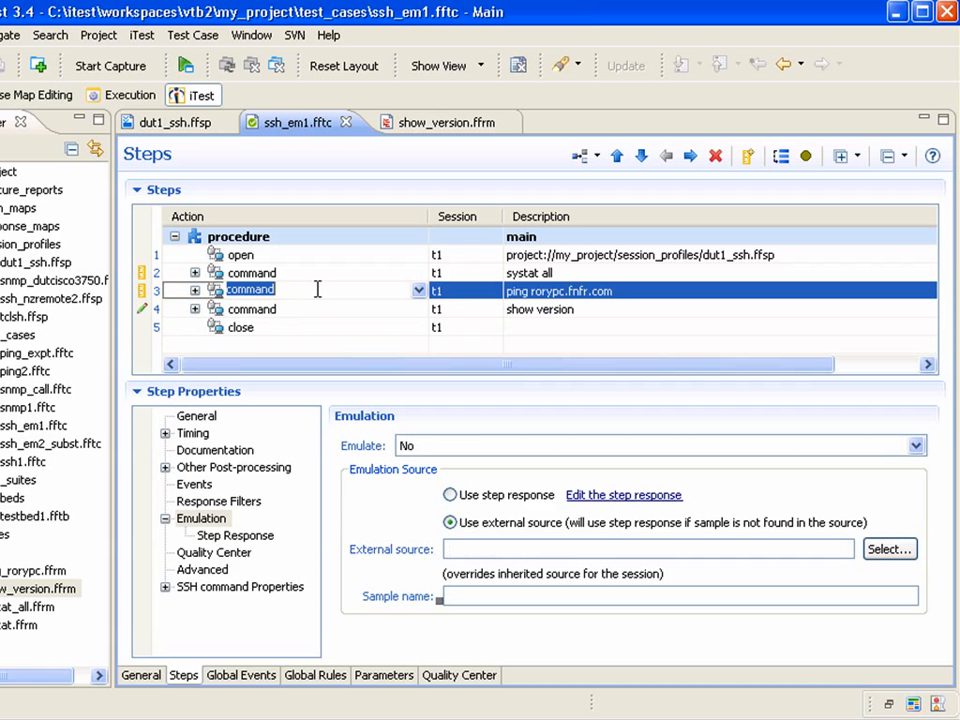
{"action": "left_click", "coordinate": [262, 536]}
{"action": "left_click", "coordinate": [508, 444]}
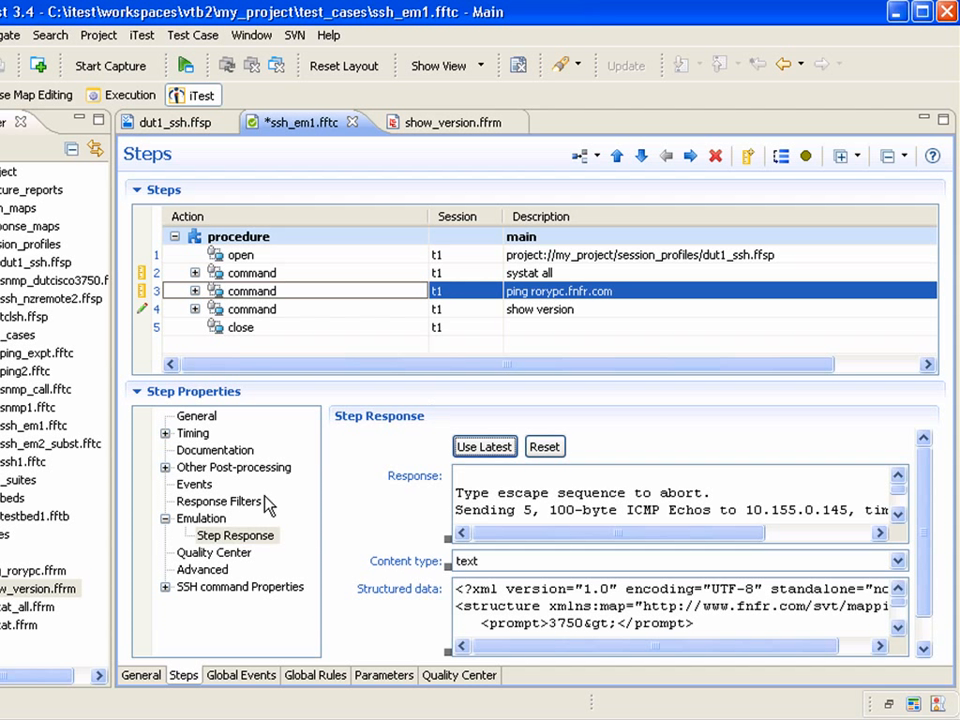
Set the ping rorypc.fnfr.com step to emulate Always using its step response, and open that response for editing.
{"action": "left_click", "coordinate": [210, 519]}
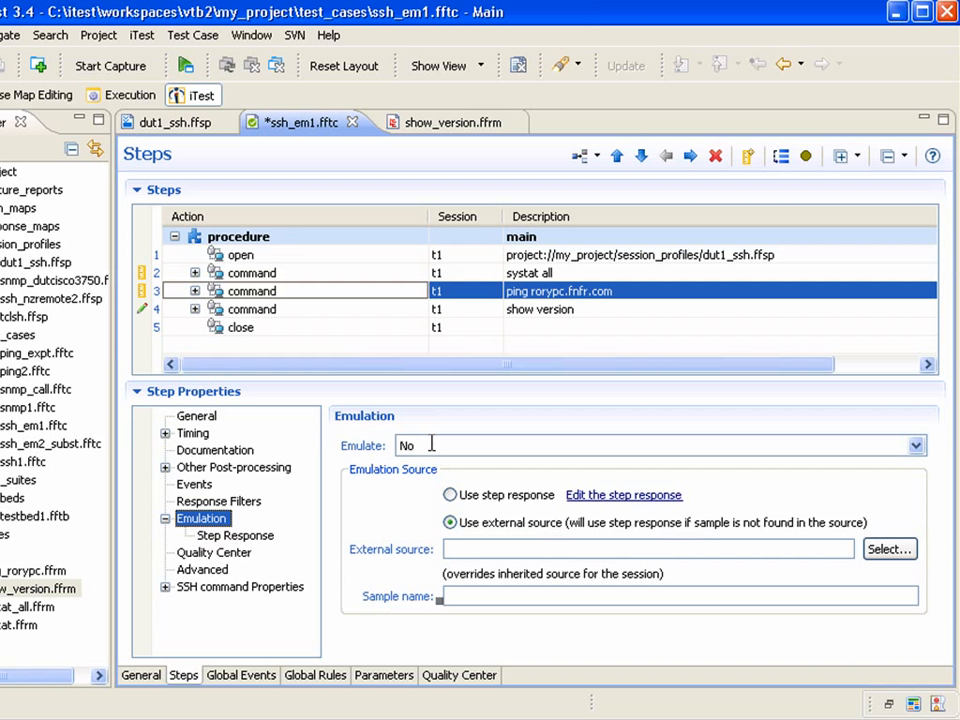
{"action": "left_click", "coordinate": [431, 446]}
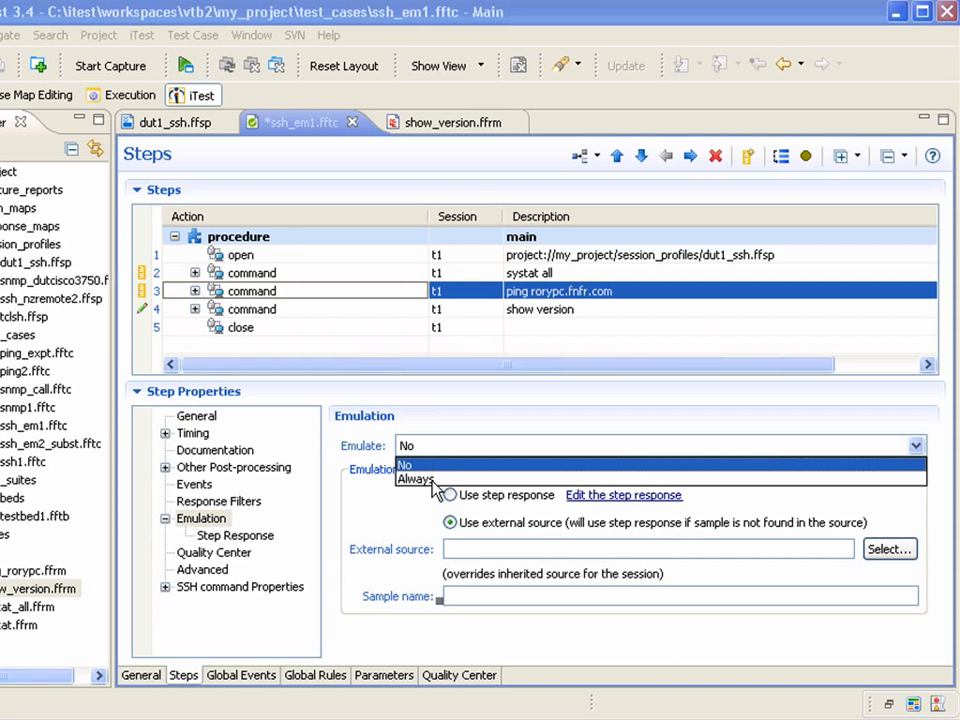
{"action": "left_click", "coordinate": [433, 480]}
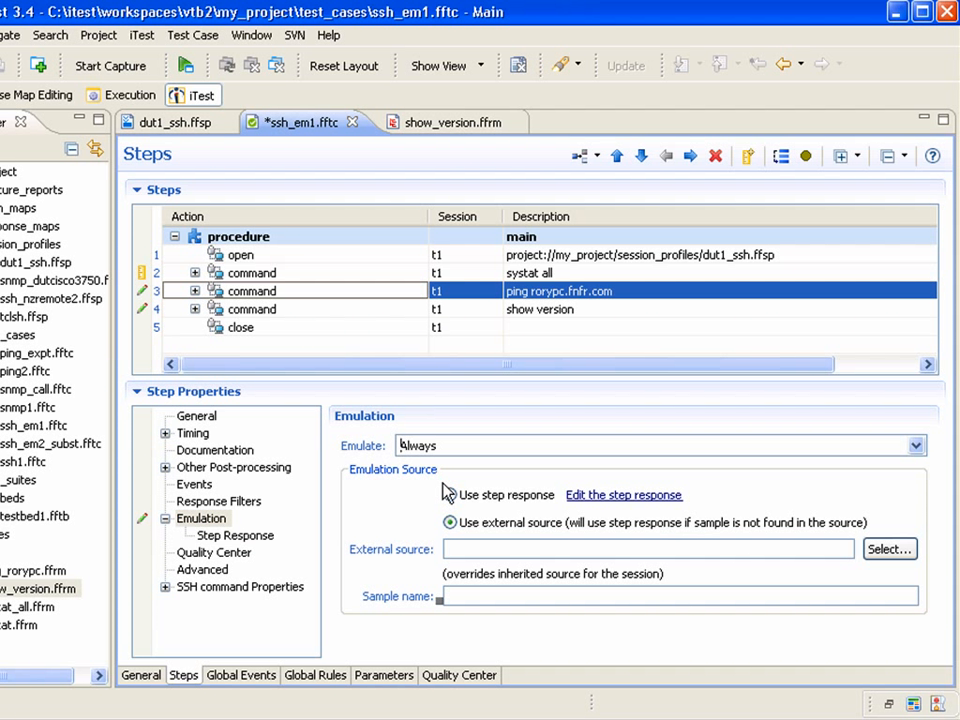
{"action": "left_click", "coordinate": [472, 498]}
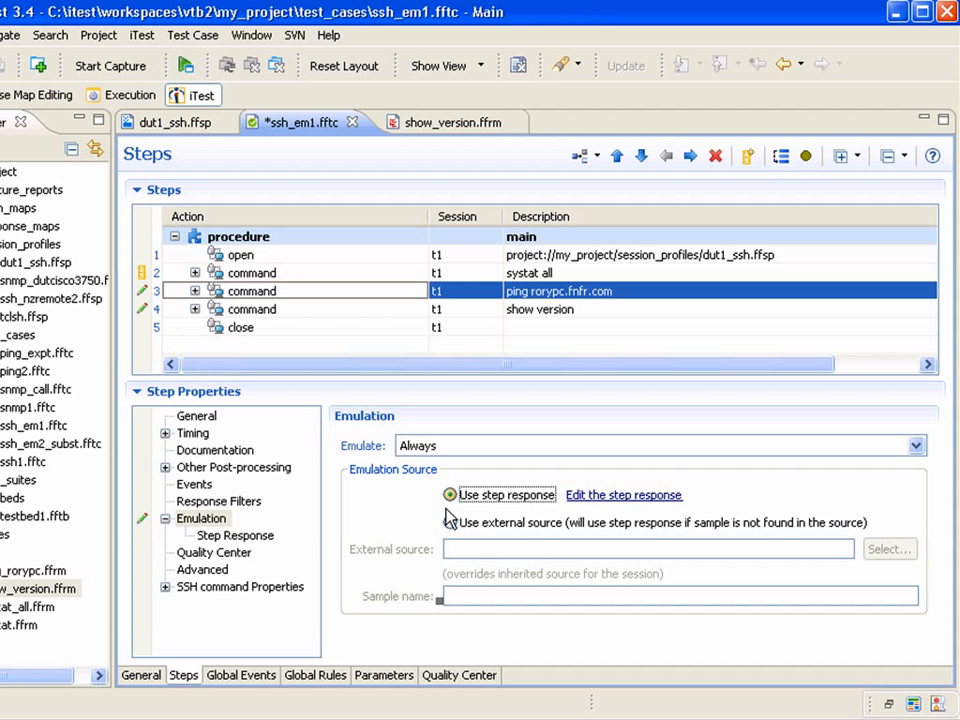
{"action": "left_click", "coordinate": [595, 500]}
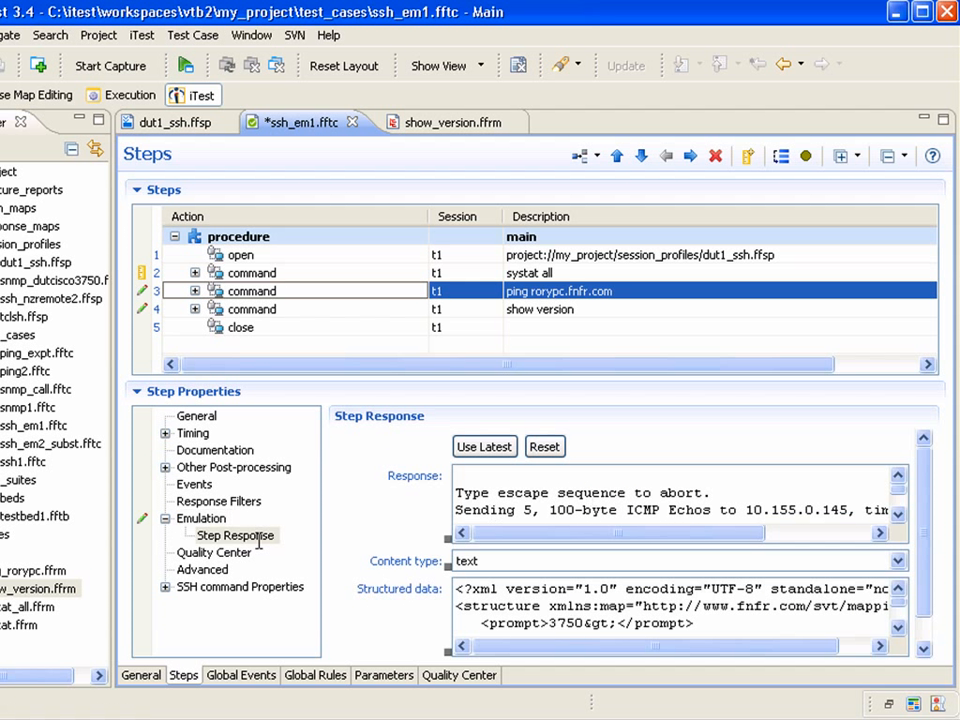
Run the test case, close its report, and compare the emulated source in the ping rorypc.fnfr.com and show version response structures.
{"action": "left_click", "coordinate": [213, 522]}
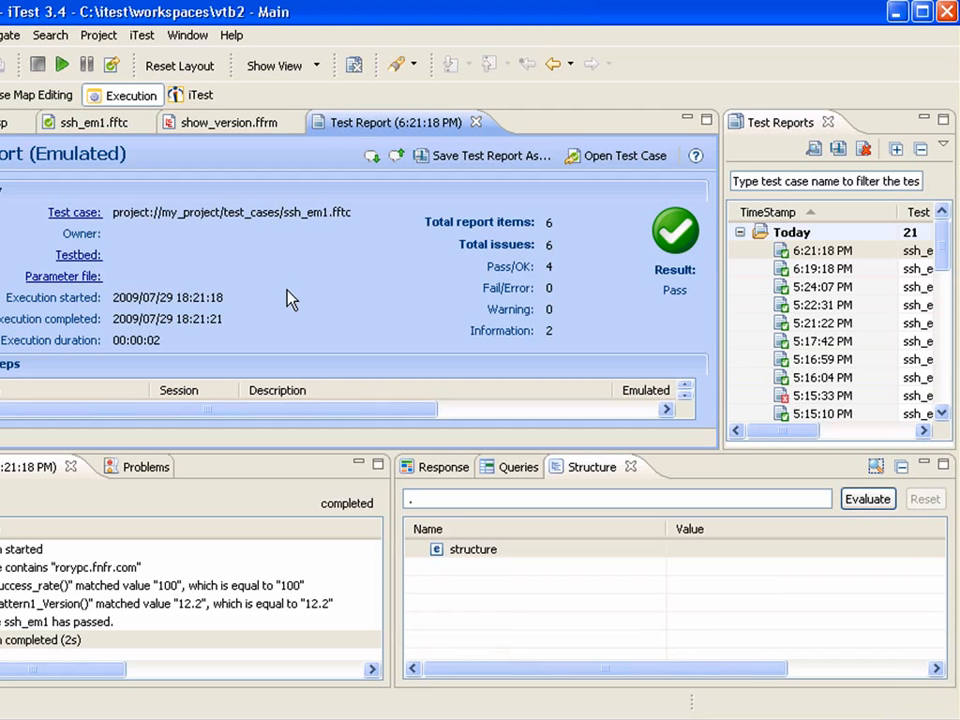
{"action": "left_click", "coordinate": [476, 123]}
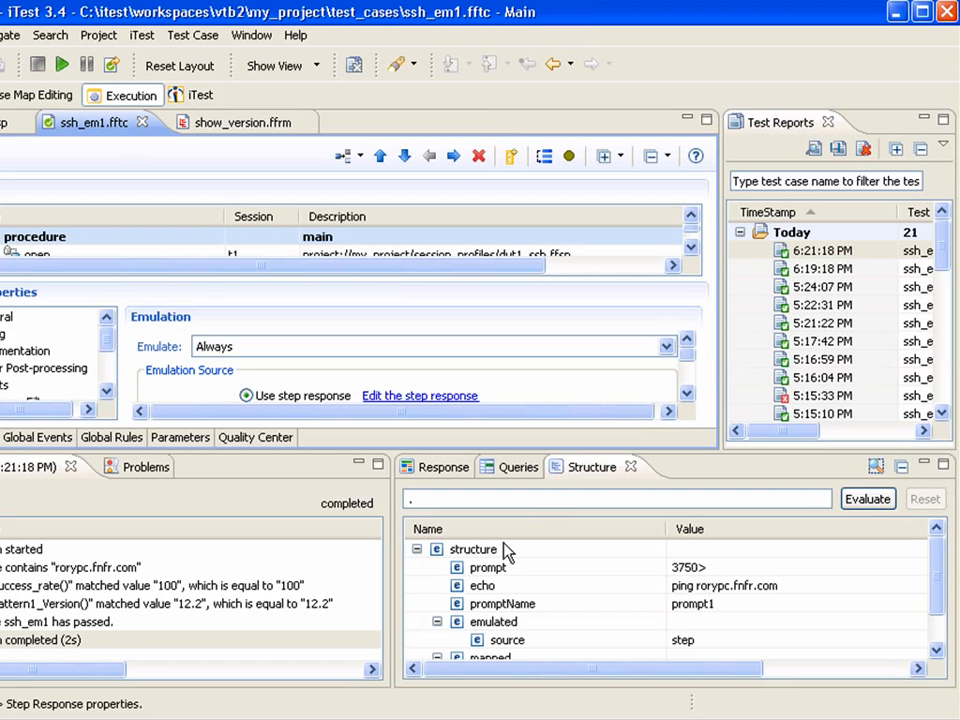
{"action": "left_click", "coordinate": [516, 622]}
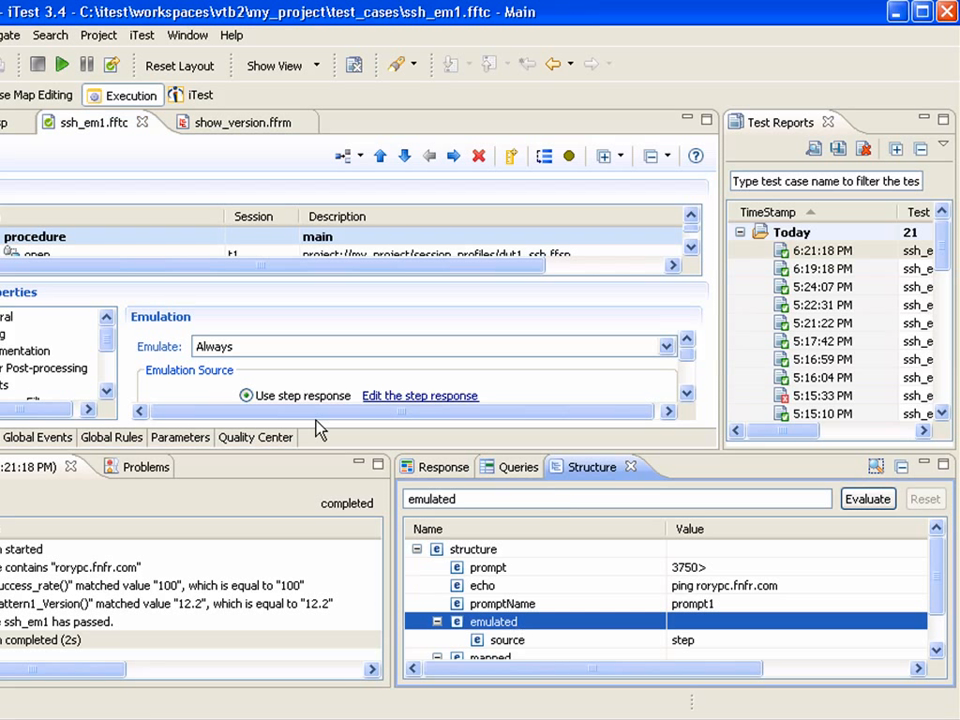
{"action": "left_click", "coordinate": [1, 294]}
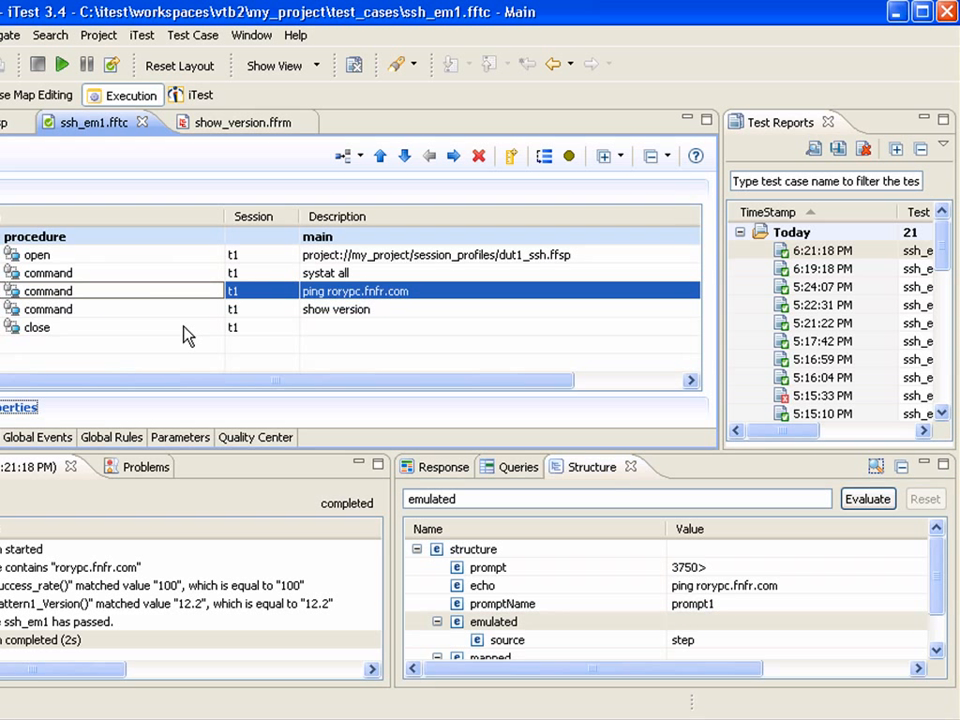
{"action": "left_click", "coordinate": [176, 309]}
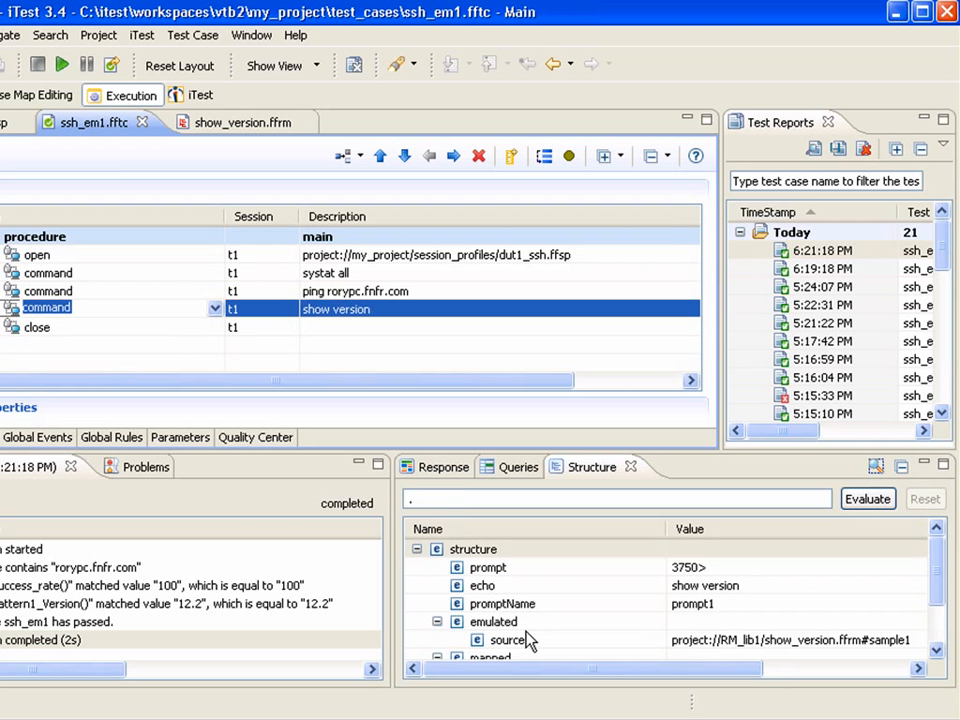
{"action": "left_click", "coordinate": [192, 292]}
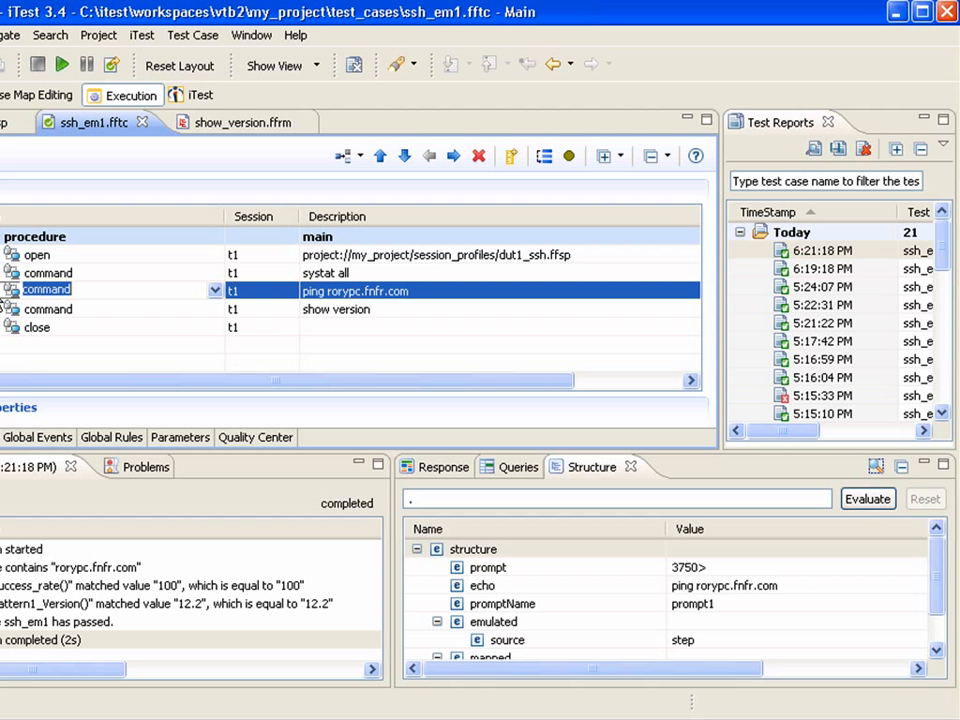
In the iTest perspective, clear all emulation properties for the ssh_em1.fftc test case and save it.
{"action": "left_click", "coordinate": [204, 97]}
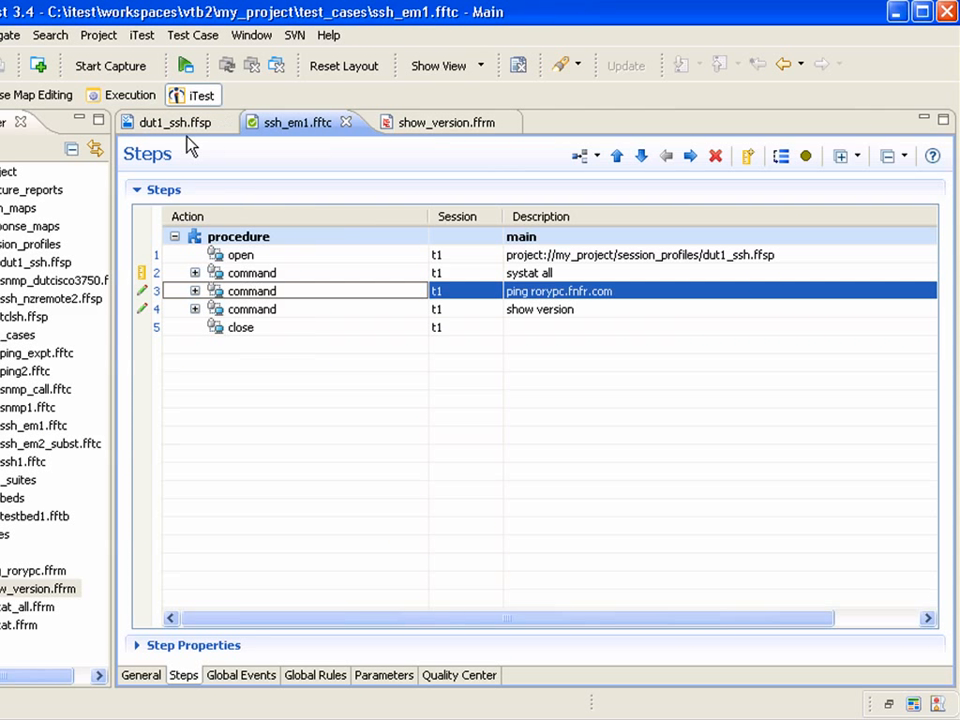
{"action": "left_click", "coordinate": [193, 35]}
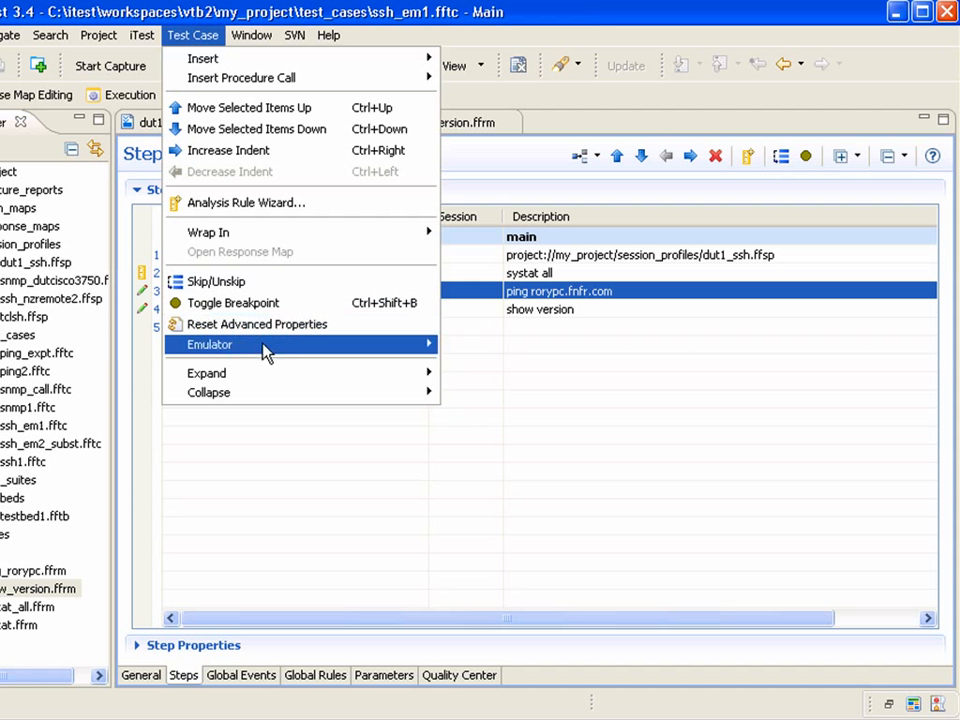
{"action": "mouse_move", "coordinate": [266, 352]}
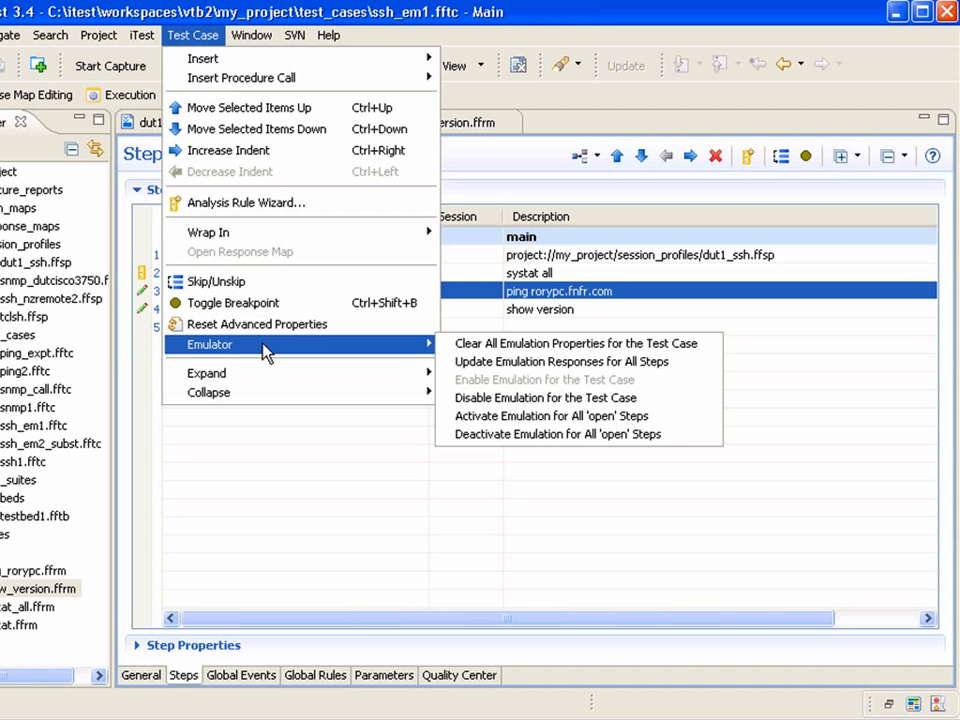
{"action": "left_click", "coordinate": [487, 344]}
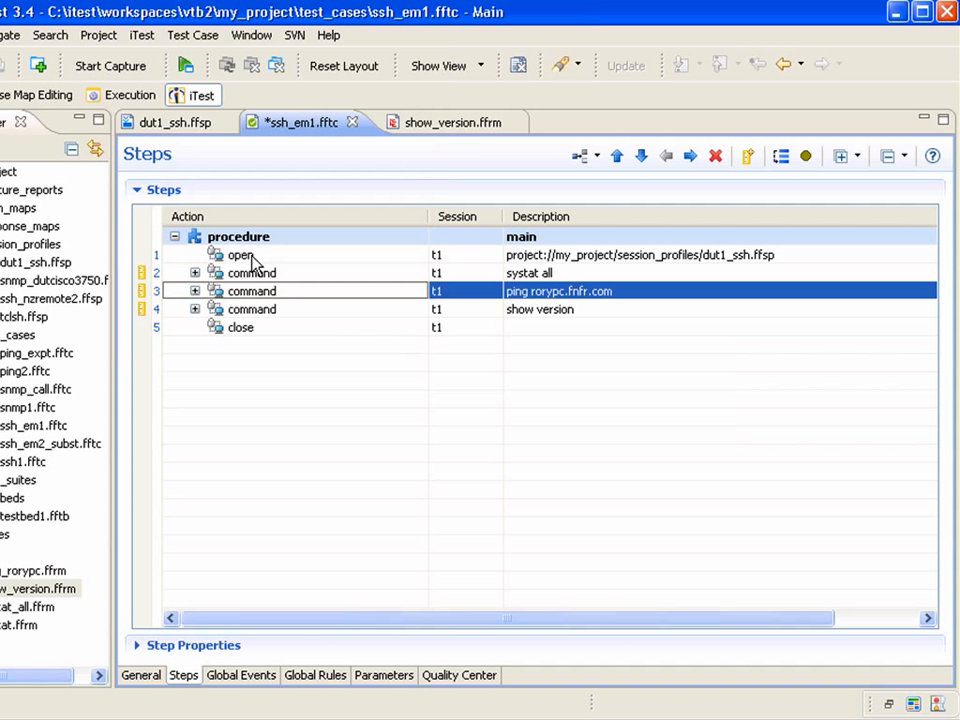
{"action": "key", "text": "ctrl+s"}
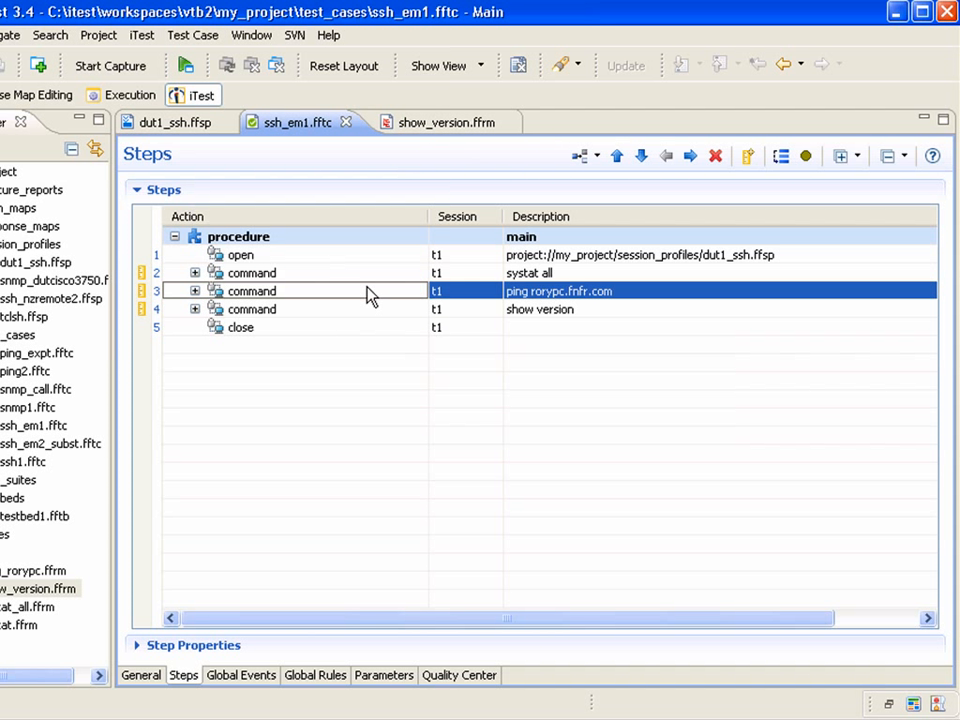
Set the emulation source of the dut1_ssh.ffsp session profile to project://RM_lib1/ and save the profile.
{"action": "left_click", "coordinate": [208, 134]}
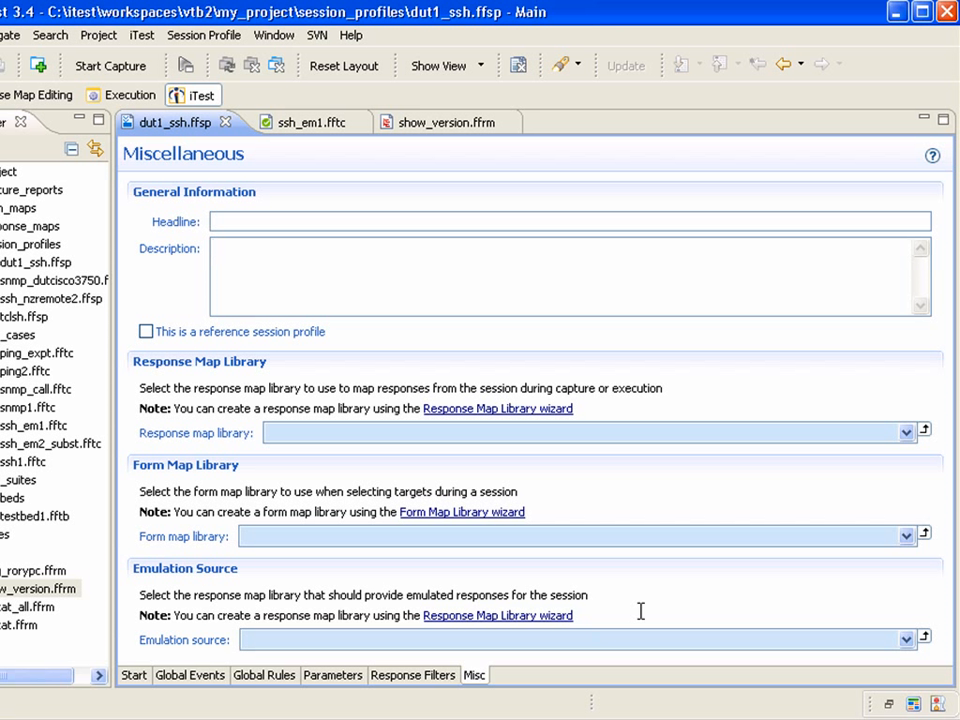
{"action": "left_click", "coordinate": [893, 638]}
{"action": "left_click", "coordinate": [905, 638]}
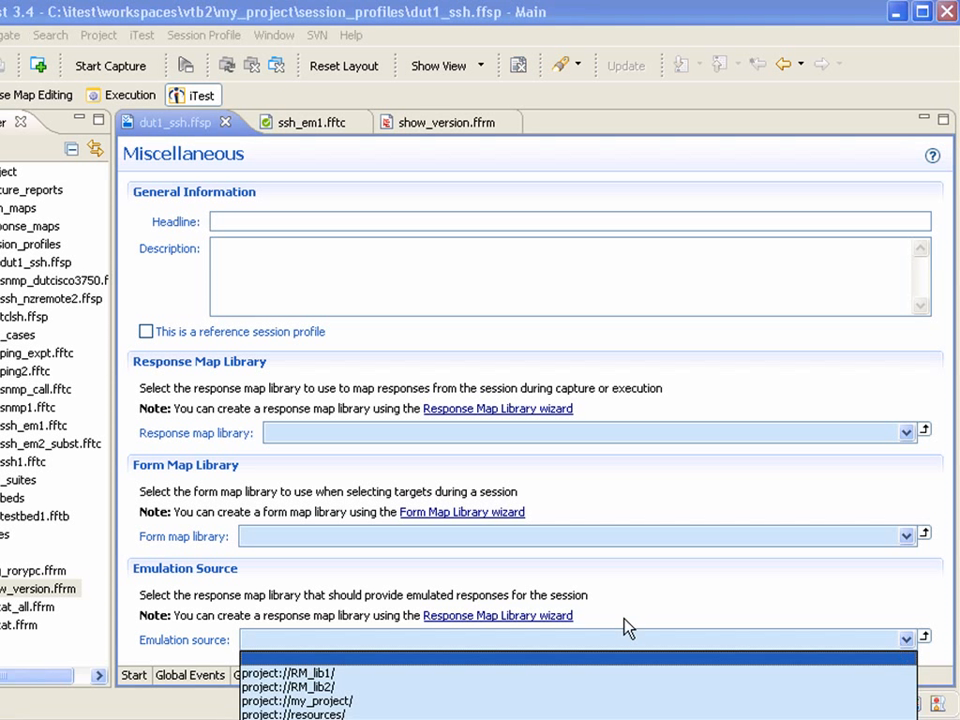
{"action": "left_click", "coordinate": [297, 676]}
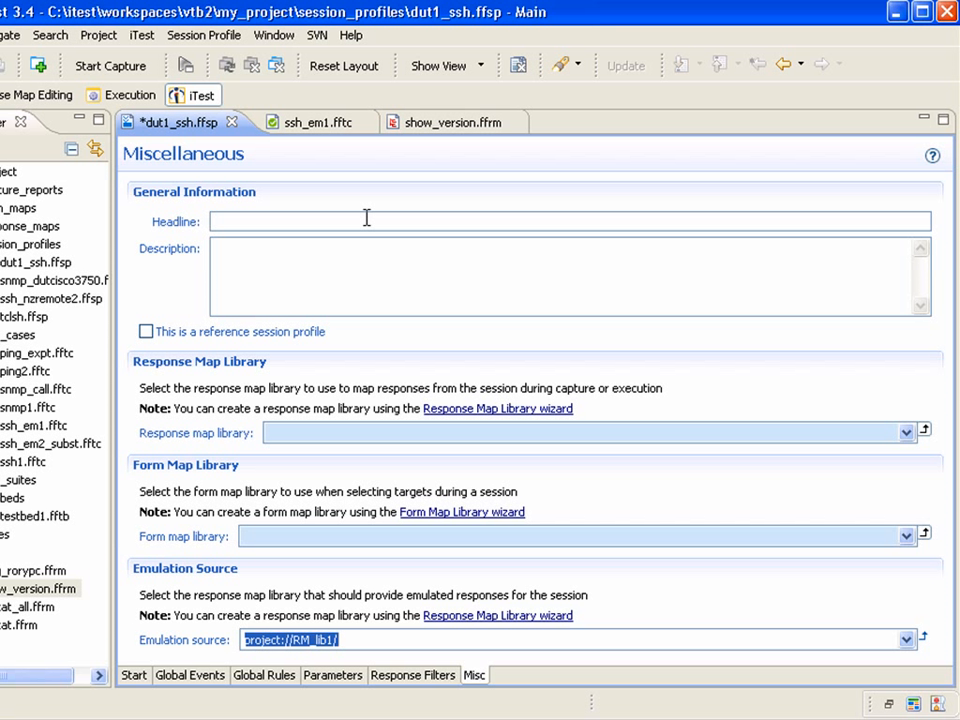
{"action": "key", "text": "ctrl+s"}
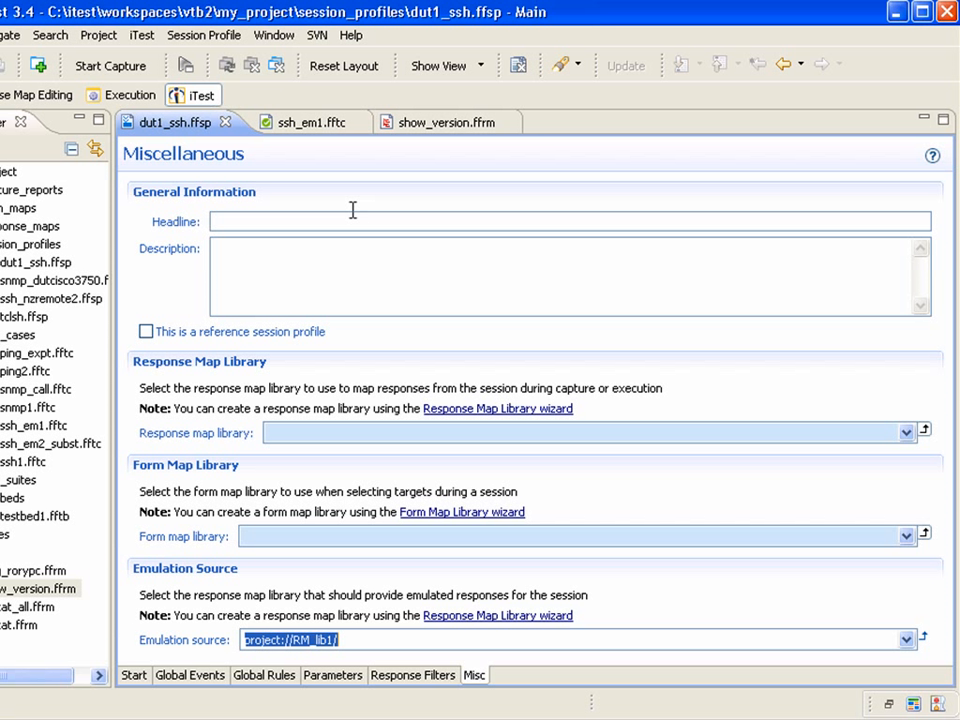
Activate emulation for all 'open' steps in the ssh_em1.fftc test case and run it.
{"action": "left_click", "coordinate": [320, 126]}
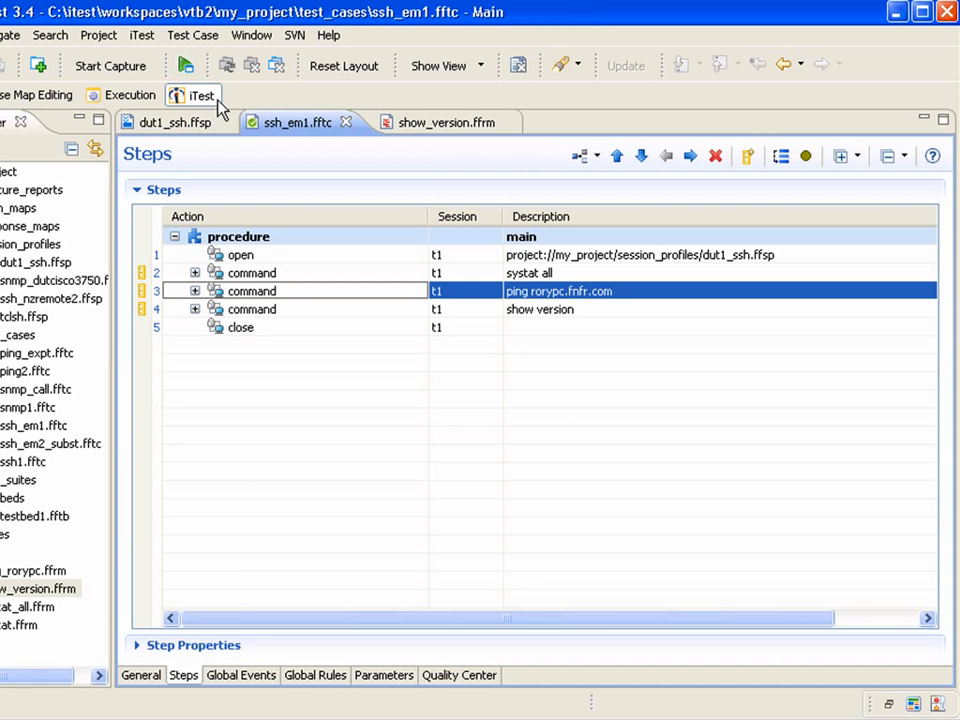
{"action": "left_click", "coordinate": [203, 39]}
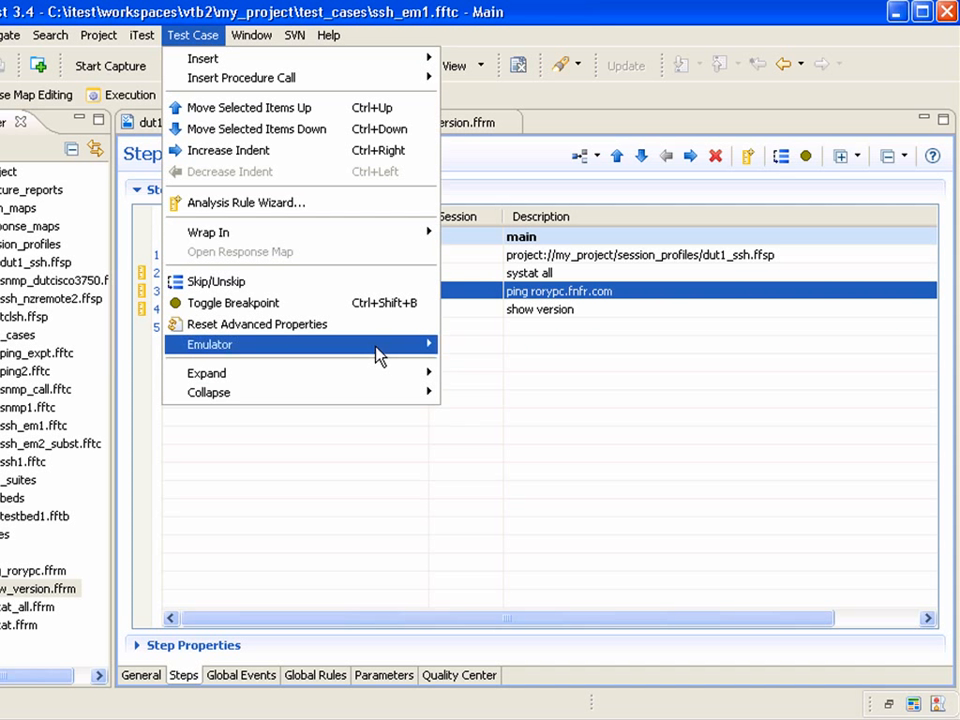
{"action": "mouse_move", "coordinate": [379, 355]}
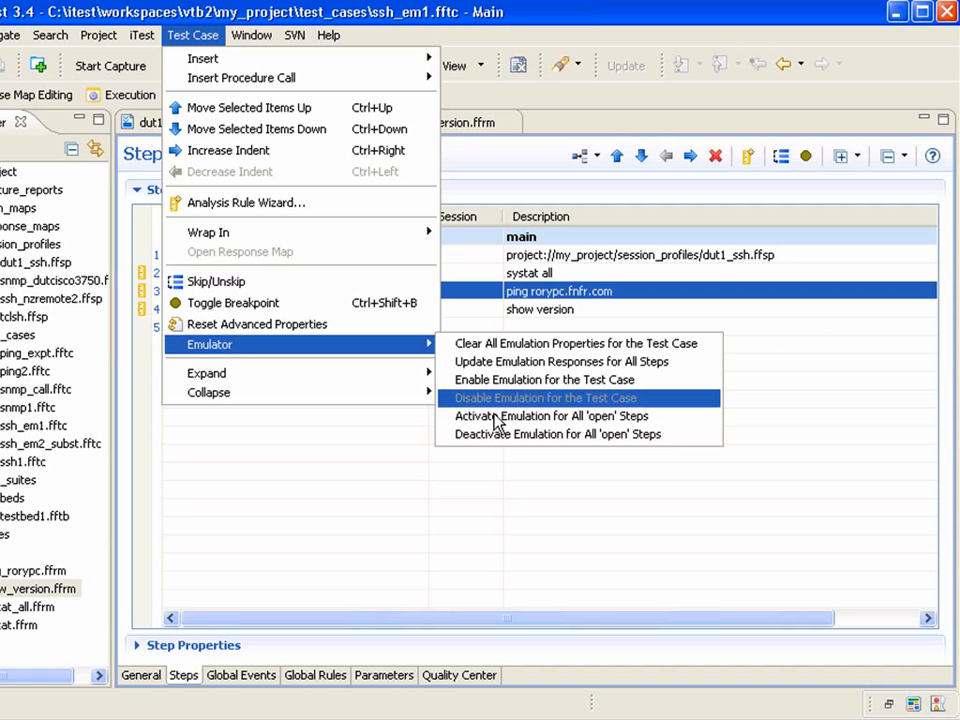
{"action": "left_click", "coordinate": [497, 416]}
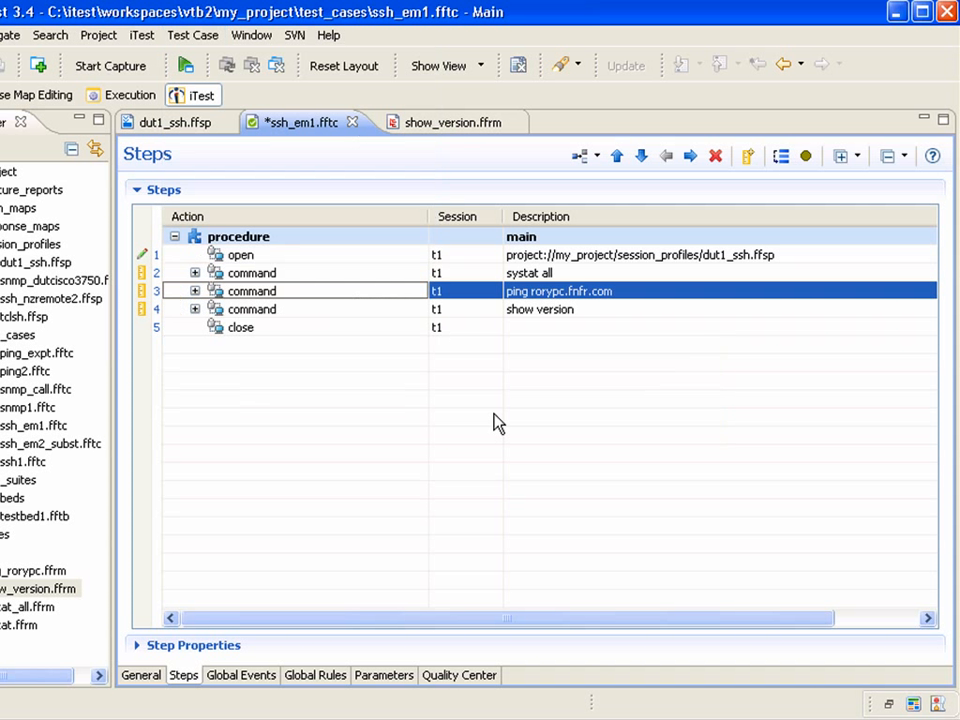
{"action": "left_click", "coordinate": [184, 63]}
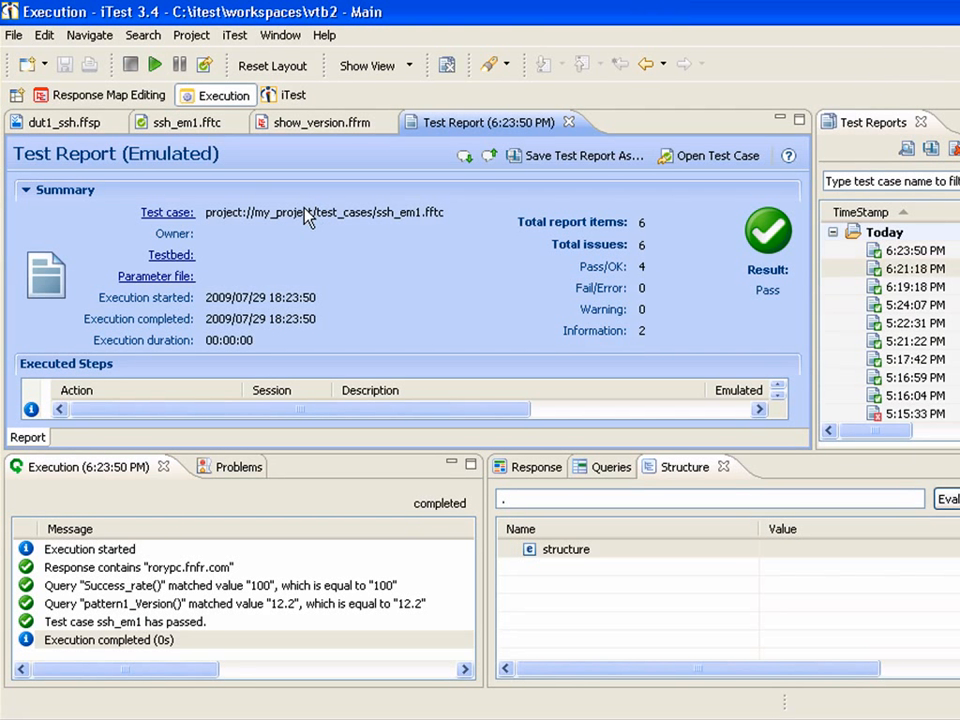
Check which executed steps were emulated in the test report, close it, and inspect the systat all response's emulated source.
{"action": "left_click", "coordinate": [53, 200]}
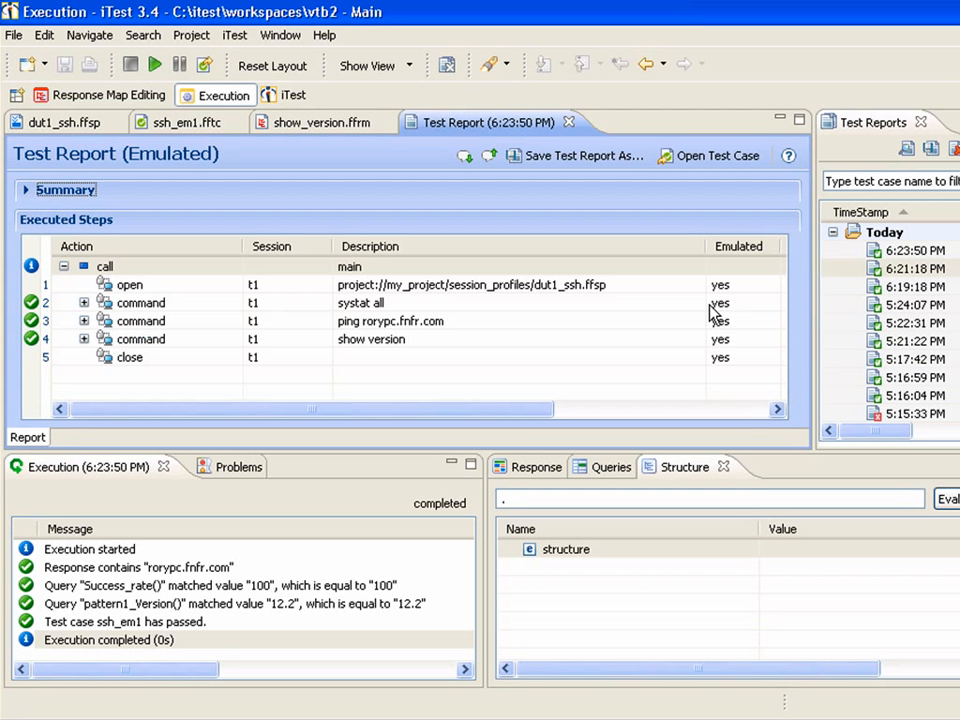
{"action": "left_click", "coordinate": [570, 122]}
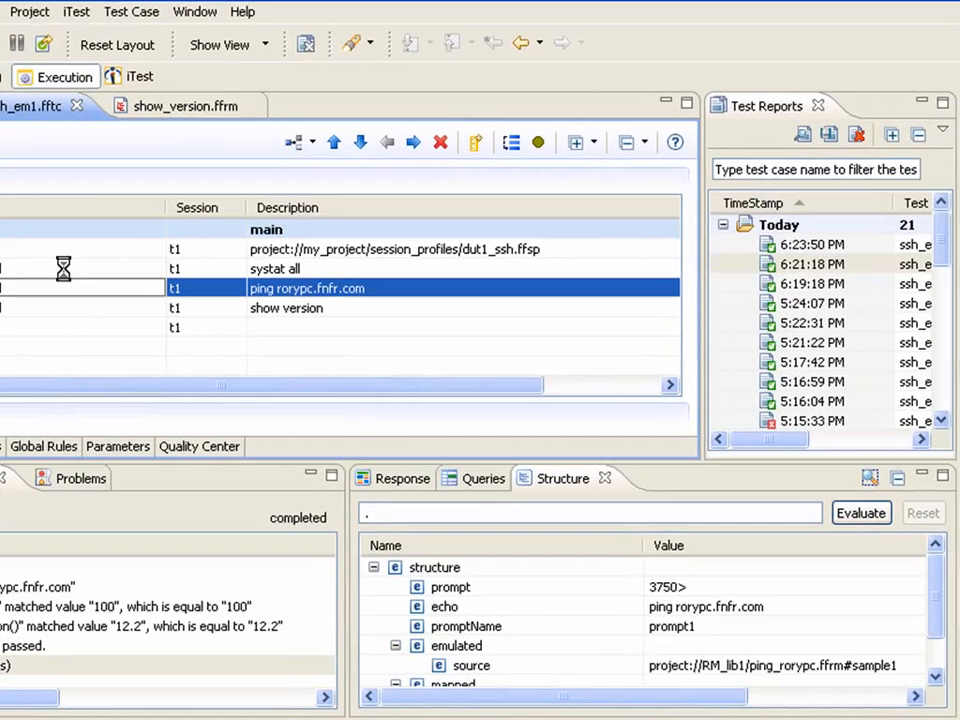
{"action": "left_click", "coordinate": [222, 273]}
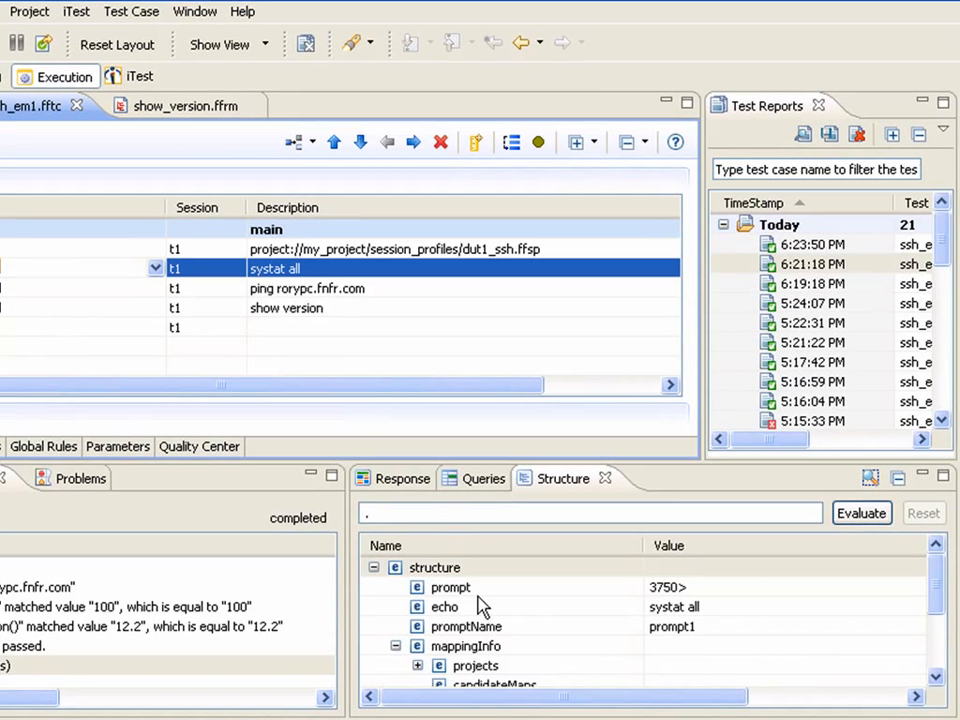
{"action": "left_click", "coordinate": [396, 646]}
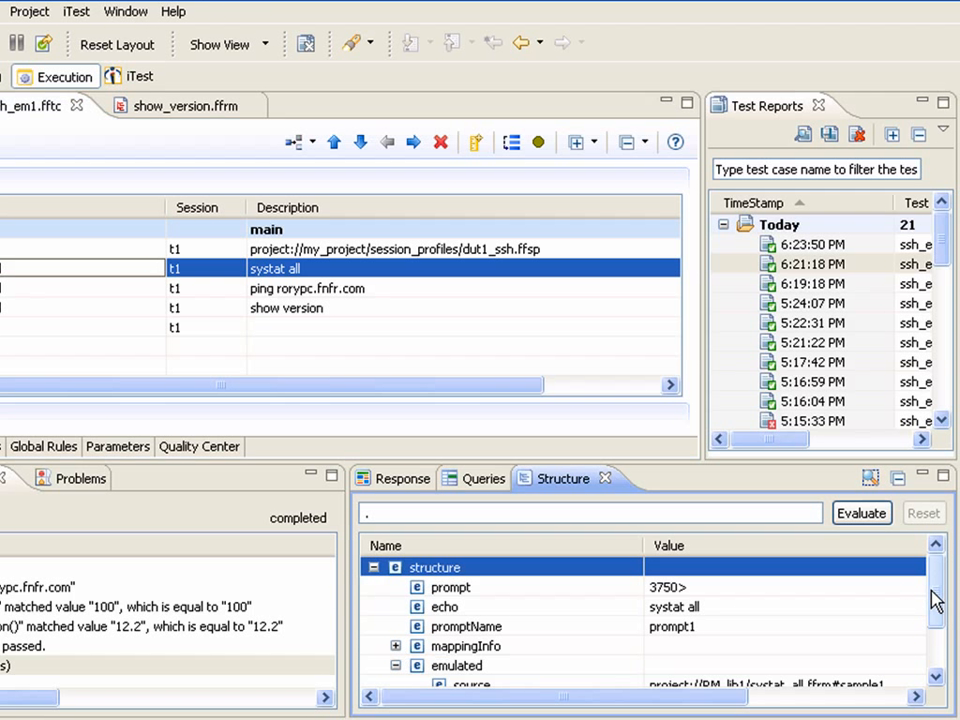
{"action": "left_click_drag", "start_coordinate": [936, 605], "coordinate": [936, 619]}
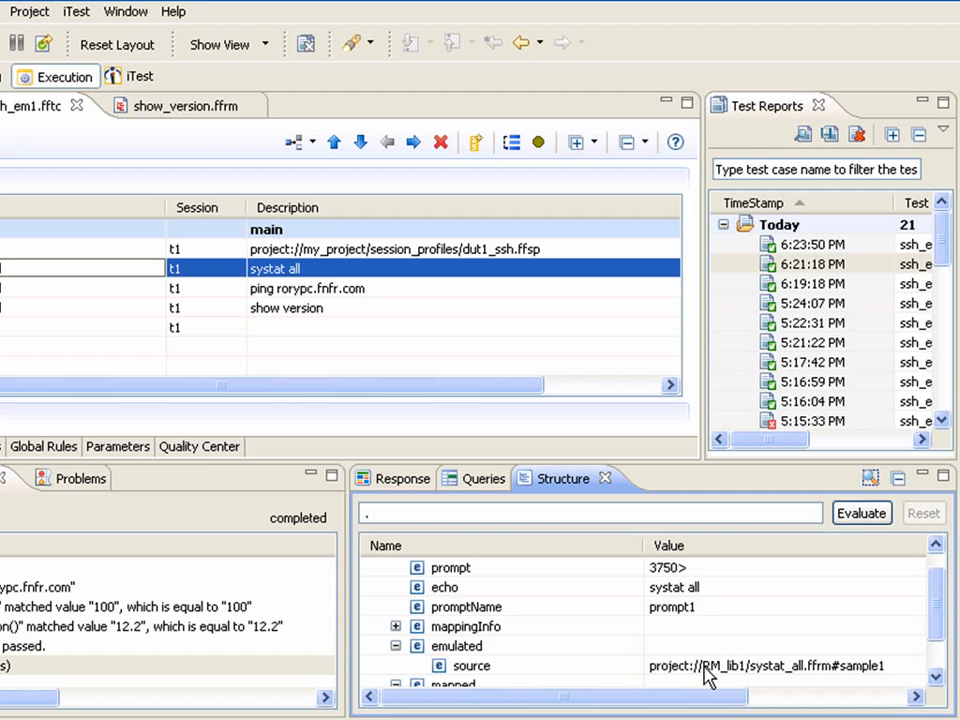
Inspect the emulated source in the response structures of the ping rorypc.fnfr.com, show version and open steps.
{"action": "left_click", "coordinate": [317, 296]}
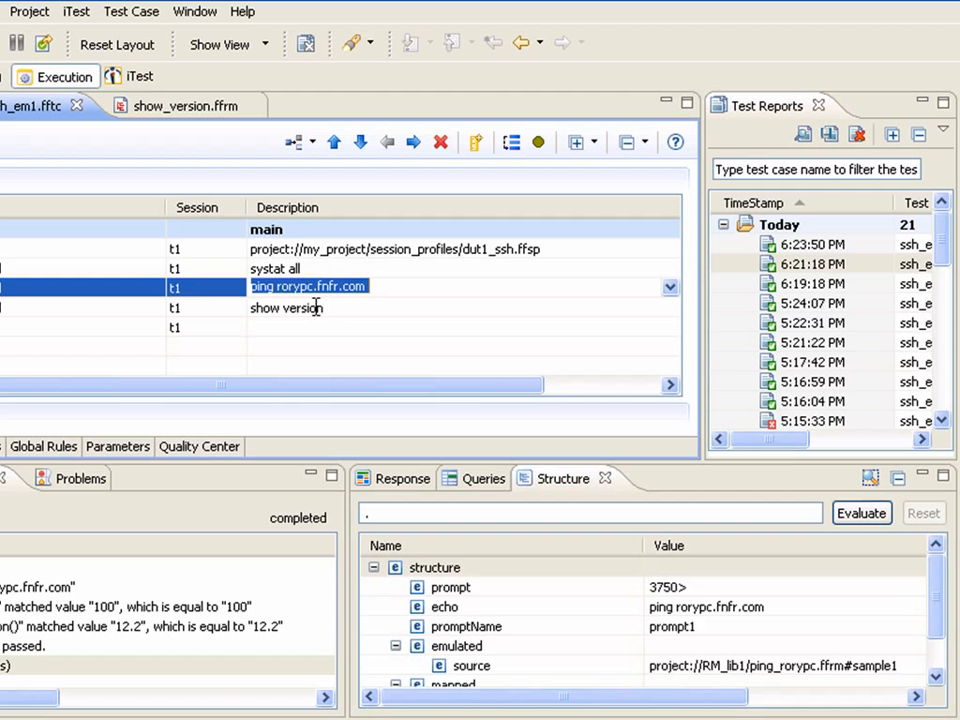
{"action": "left_click", "coordinate": [316, 308]}
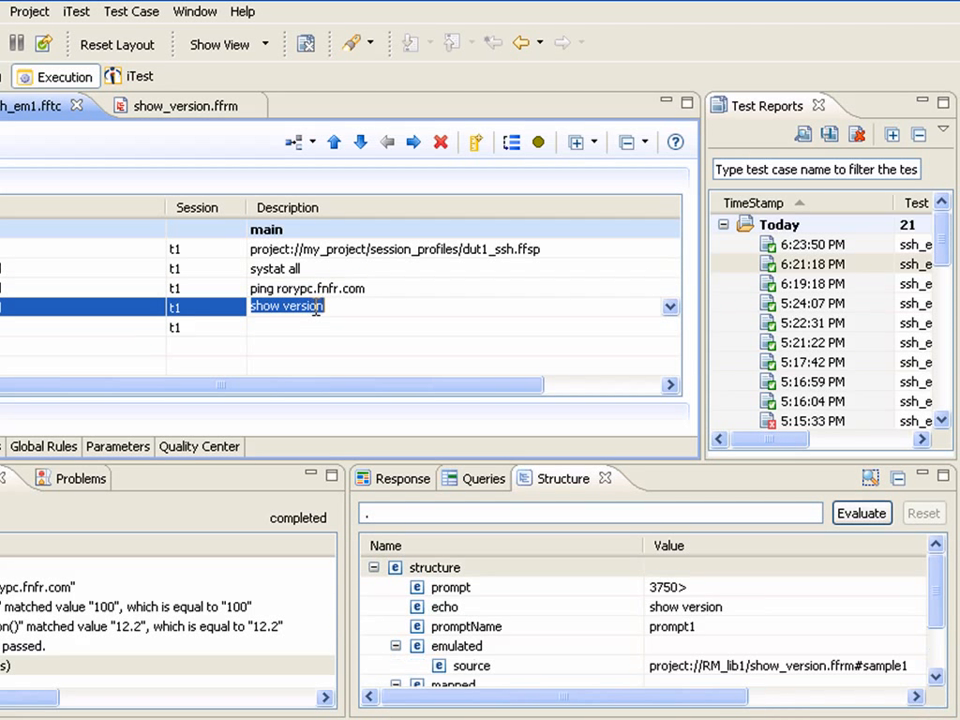
{"action": "left_click", "coordinate": [278, 250]}
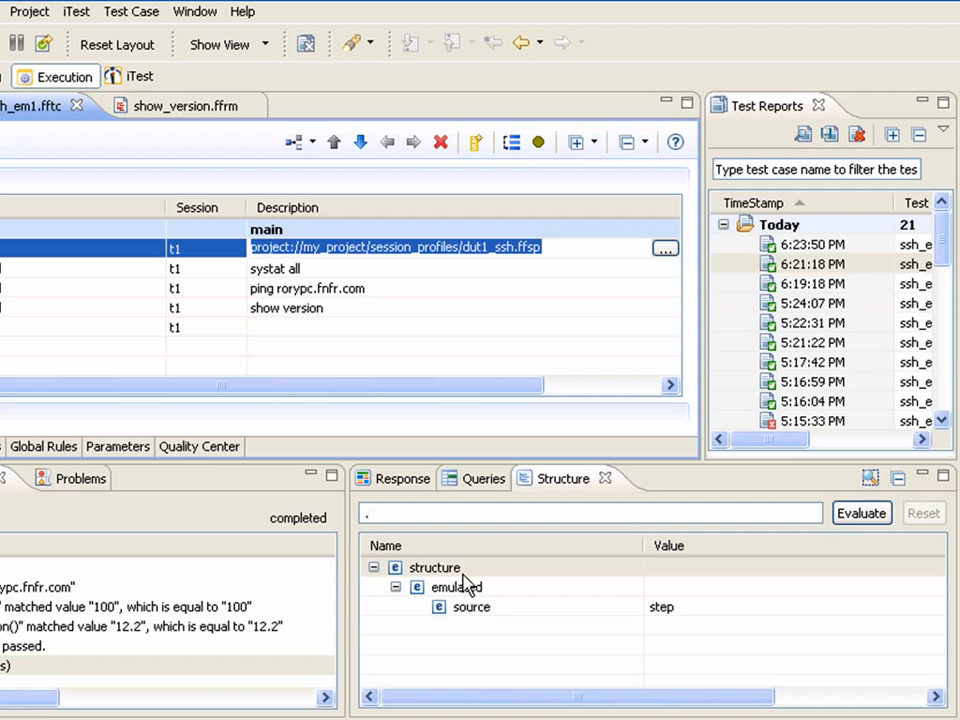
{"action": "left_click", "coordinate": [133, 268]}
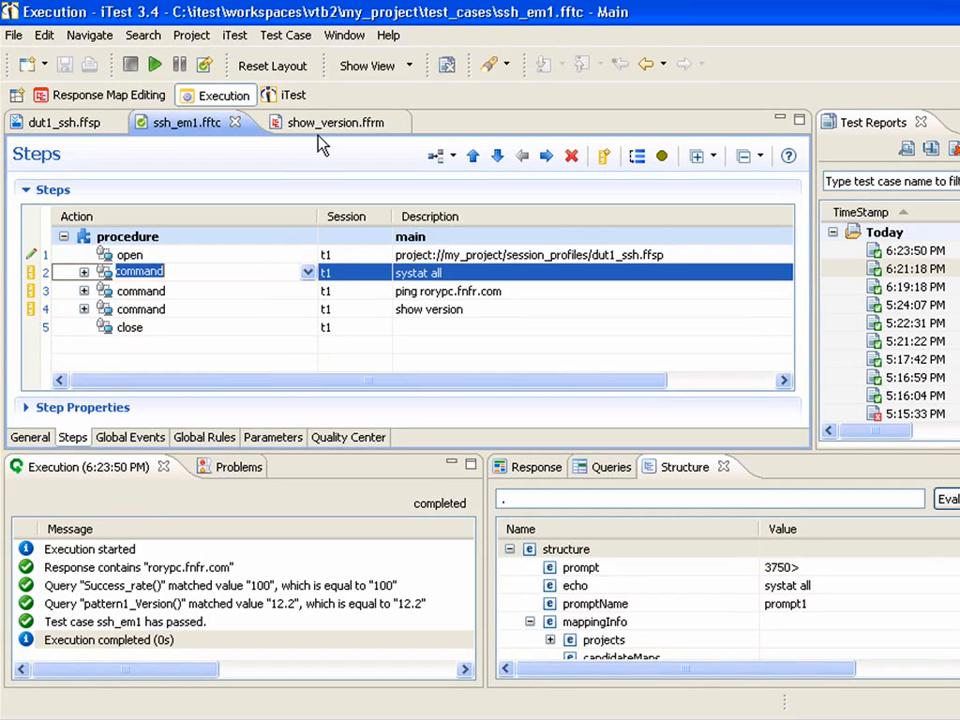
Revisit the dut1_ssh.ffsp profile in the iTest perspective and examine the dut1 device's emulation source in testbed1.fftb.
{"action": "left_click", "coordinate": [90, 128]}
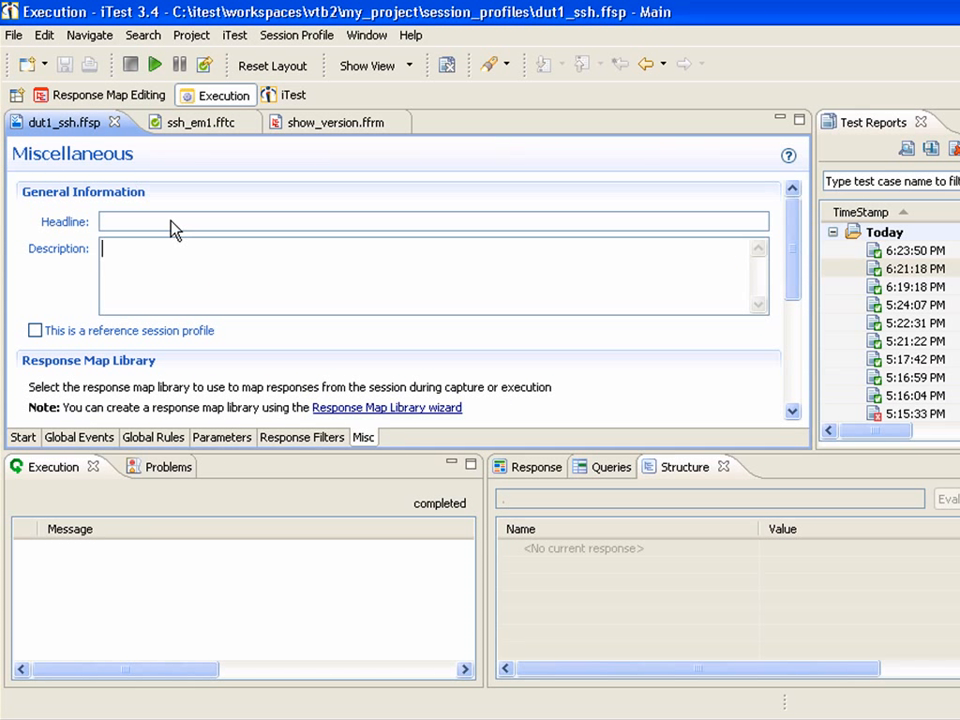
{"action": "left_click", "coordinate": [218, 244]}
{"action": "left_click", "coordinate": [293, 96]}
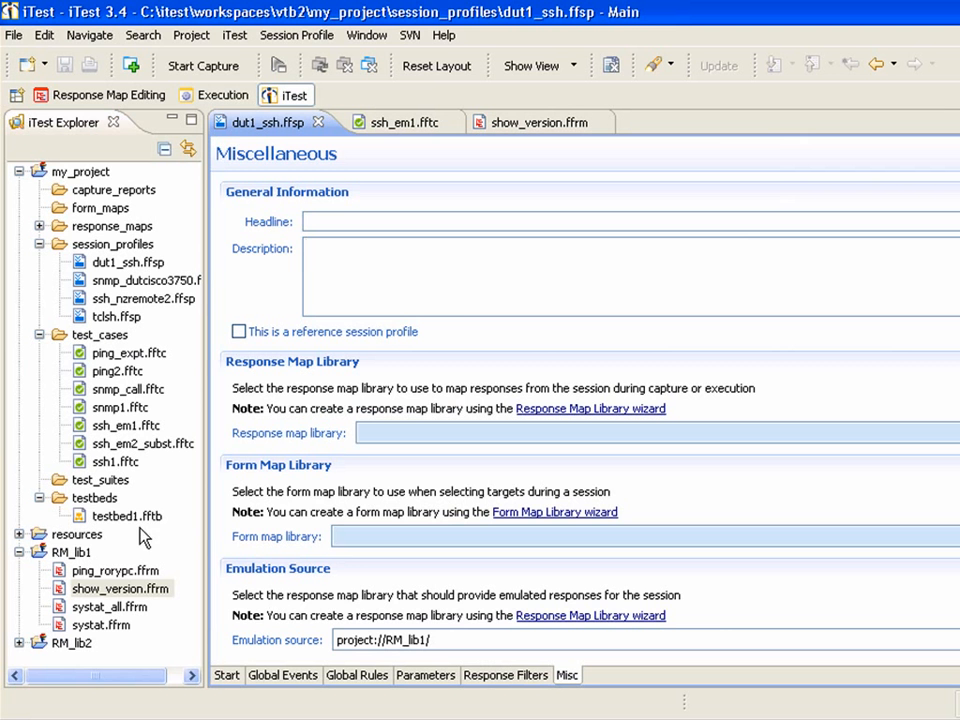
{"action": "double_click", "coordinate": [112, 520]}
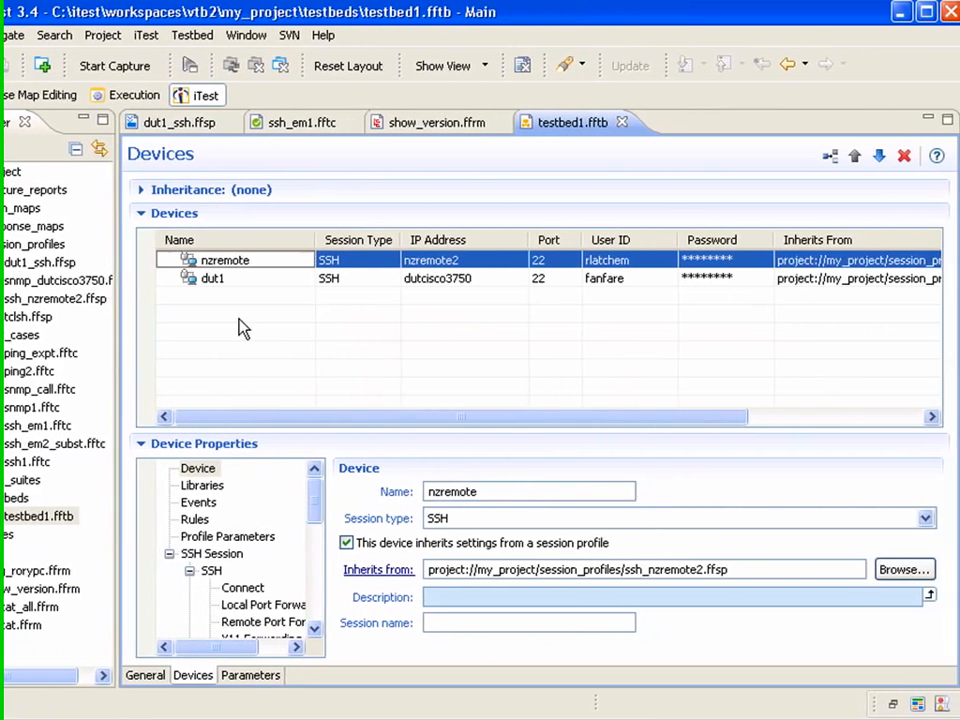
{"action": "left_click", "coordinate": [251, 282]}
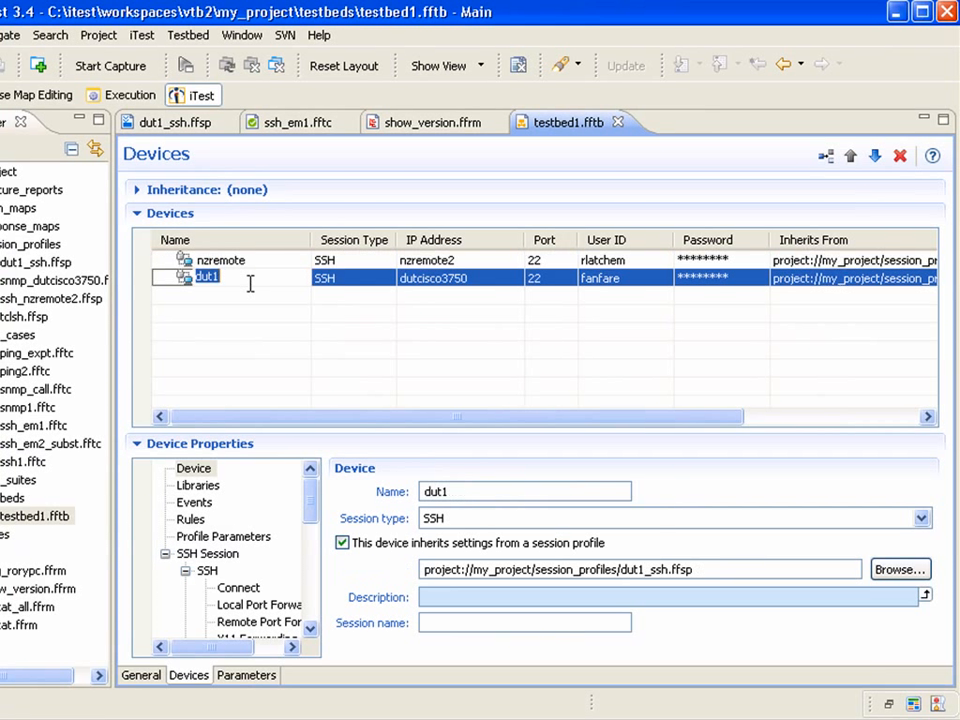
{"action": "left_click", "coordinate": [200, 487]}
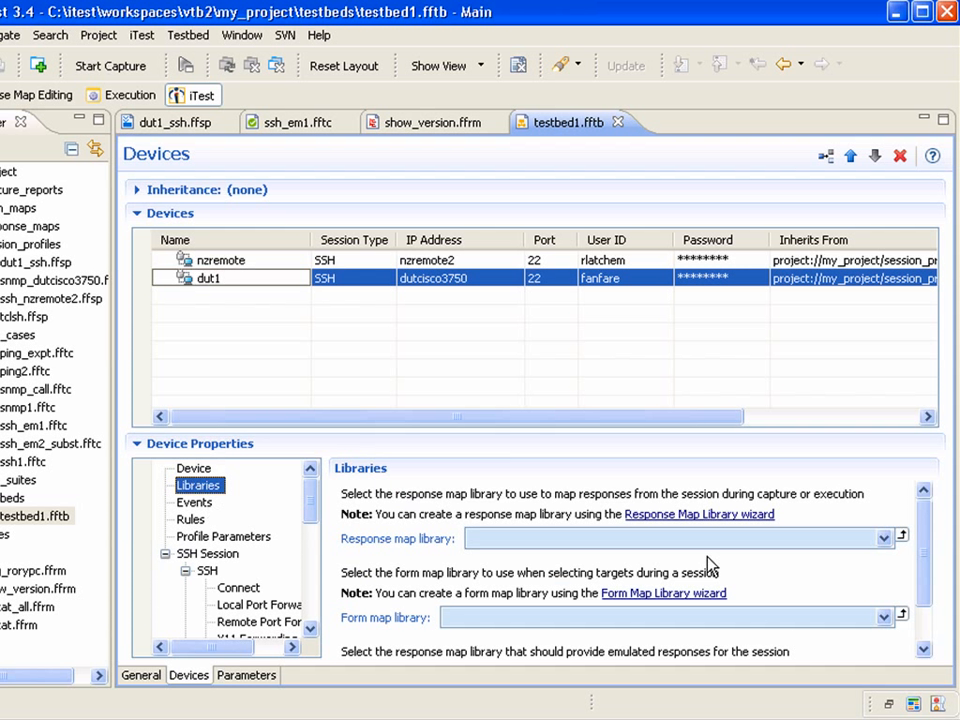
{"action": "left_click_drag", "start_coordinate": [924, 579], "coordinate": [909, 640]}
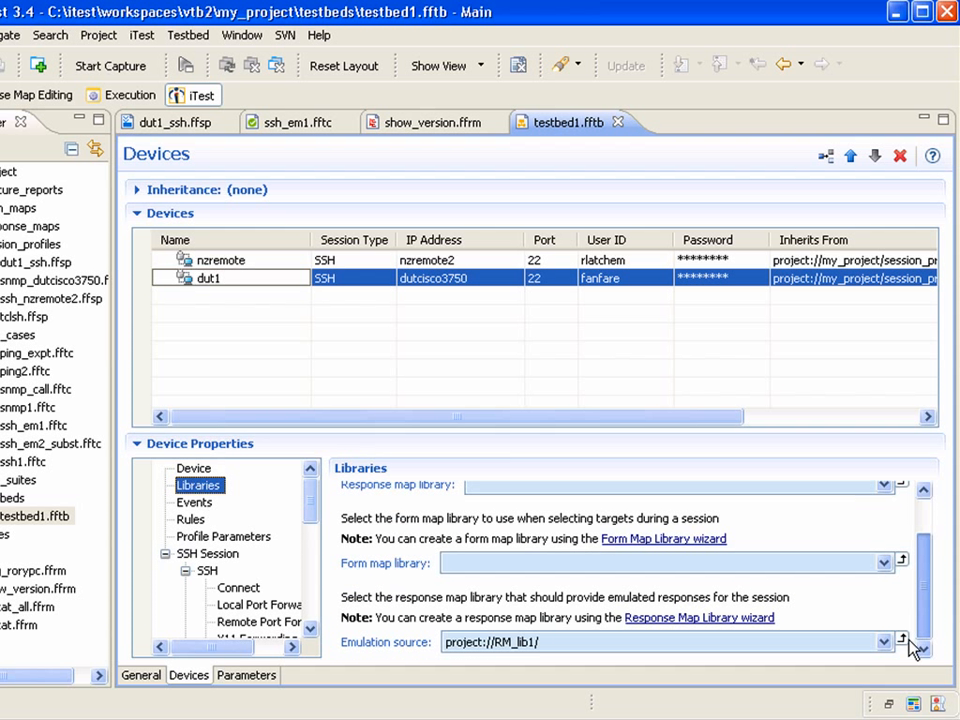
Review the response map libraries available as the dut1 device's emulation source in testbed1.fftb.
{"action": "left_click", "coordinate": [778, 646]}
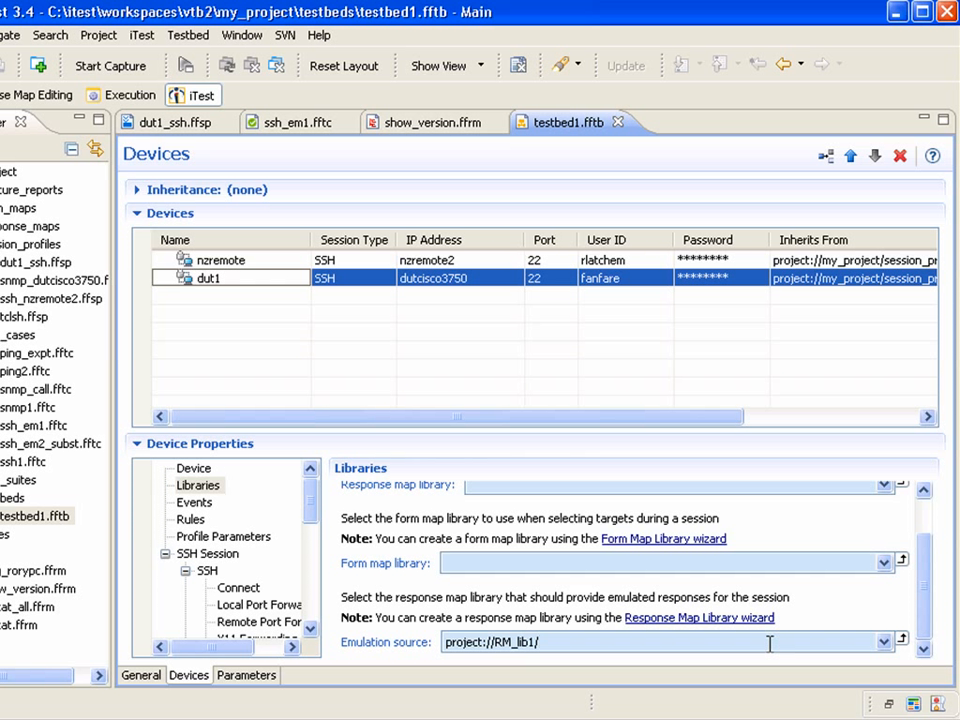
{"action": "left_click", "coordinate": [885, 643]}
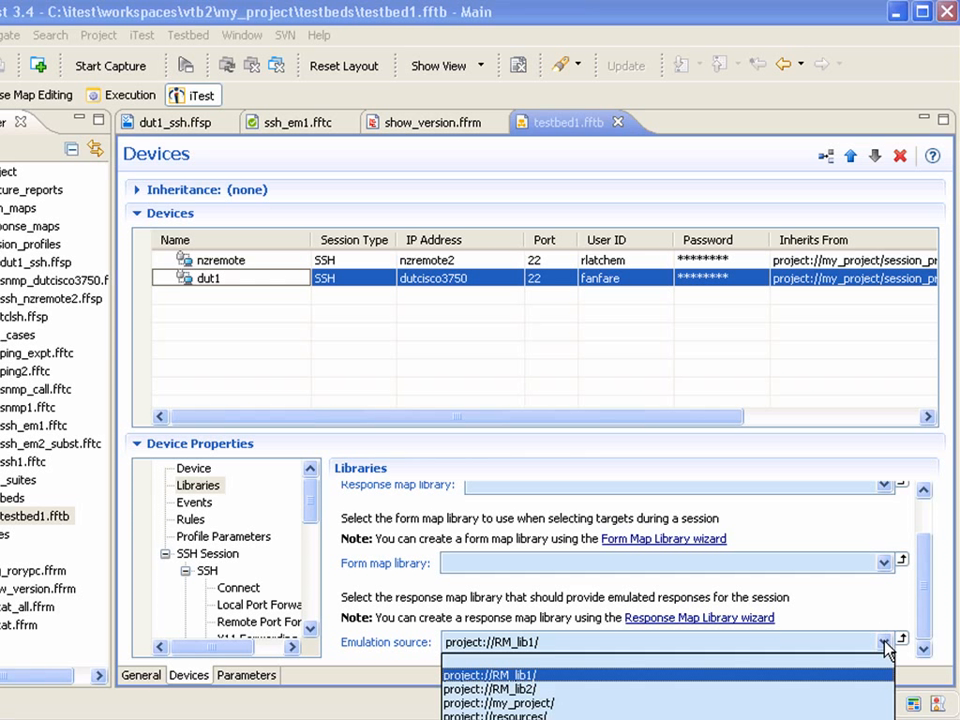
{"action": "left_click", "coordinate": [885, 645]}
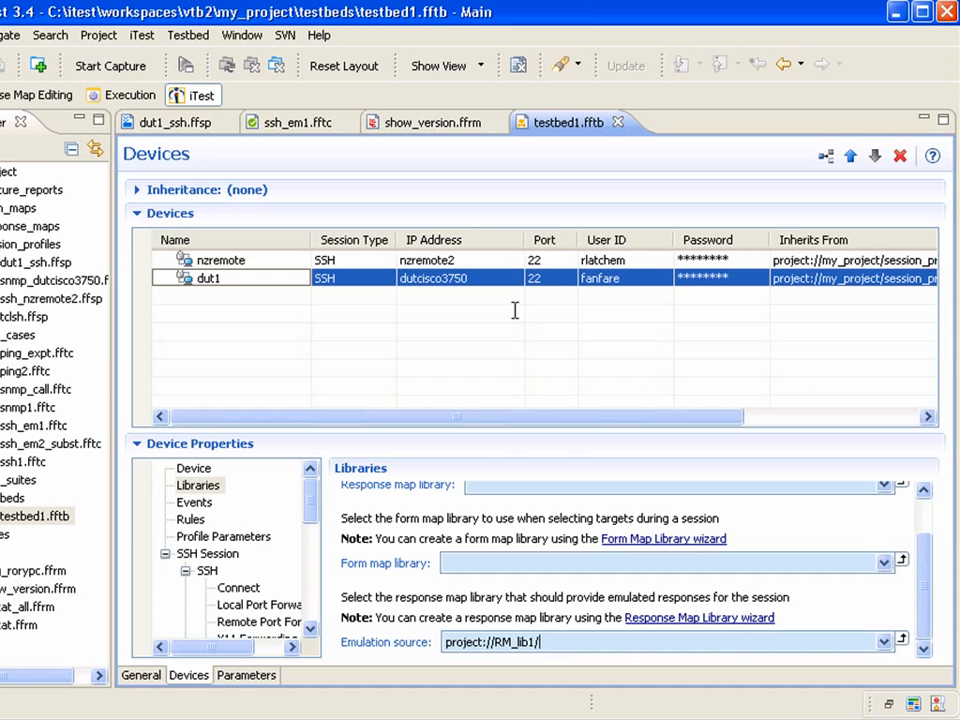
Examine the emulation source settings of the show version step in the ssh_em1.fftc test case.
{"action": "left_click", "coordinate": [322, 128]}
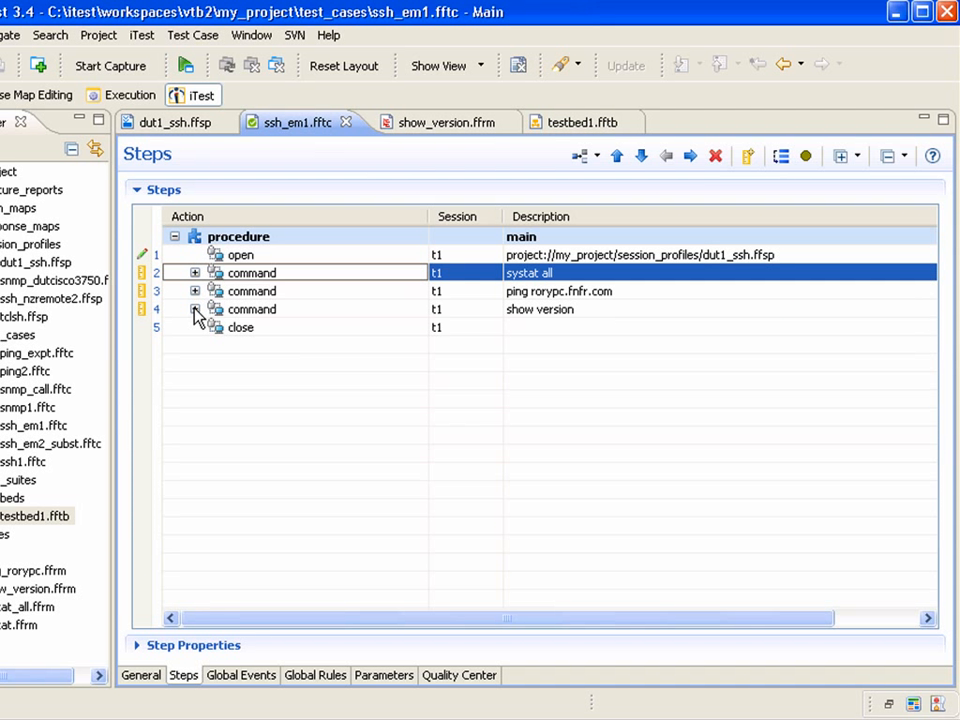
{"action": "left_click", "coordinate": [195, 310]}
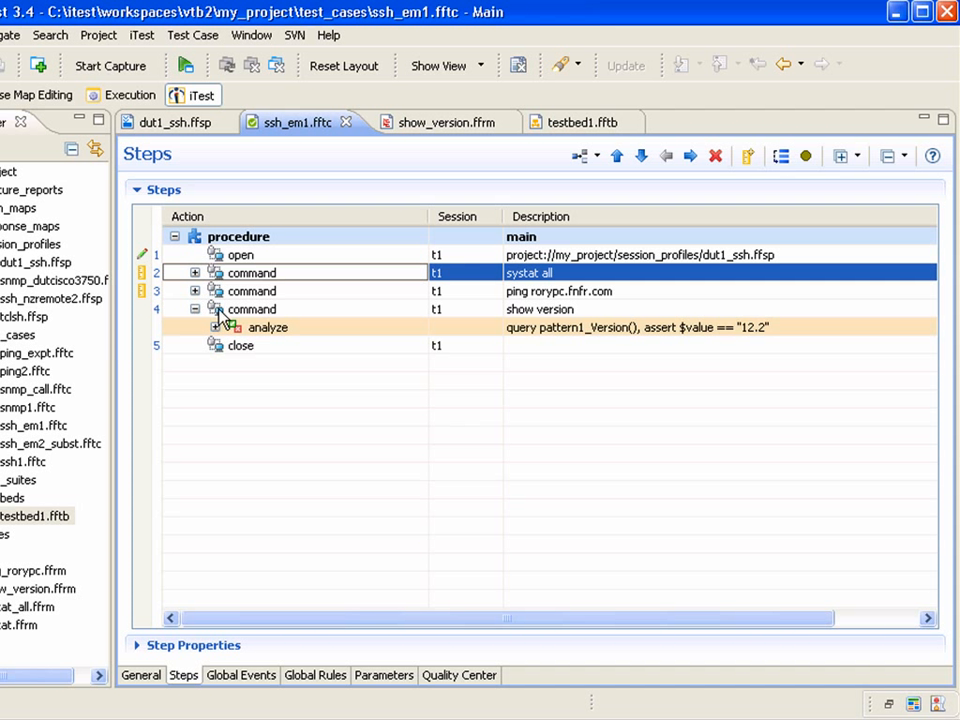
{"action": "left_click", "coordinate": [222, 316]}
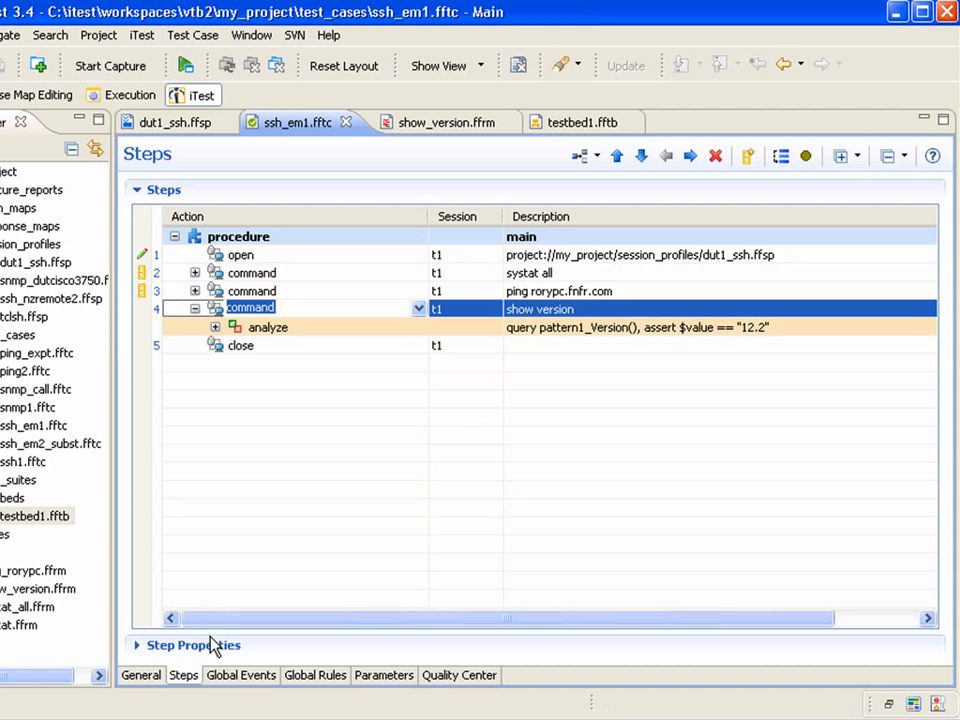
{"action": "left_click", "coordinate": [213, 650]}
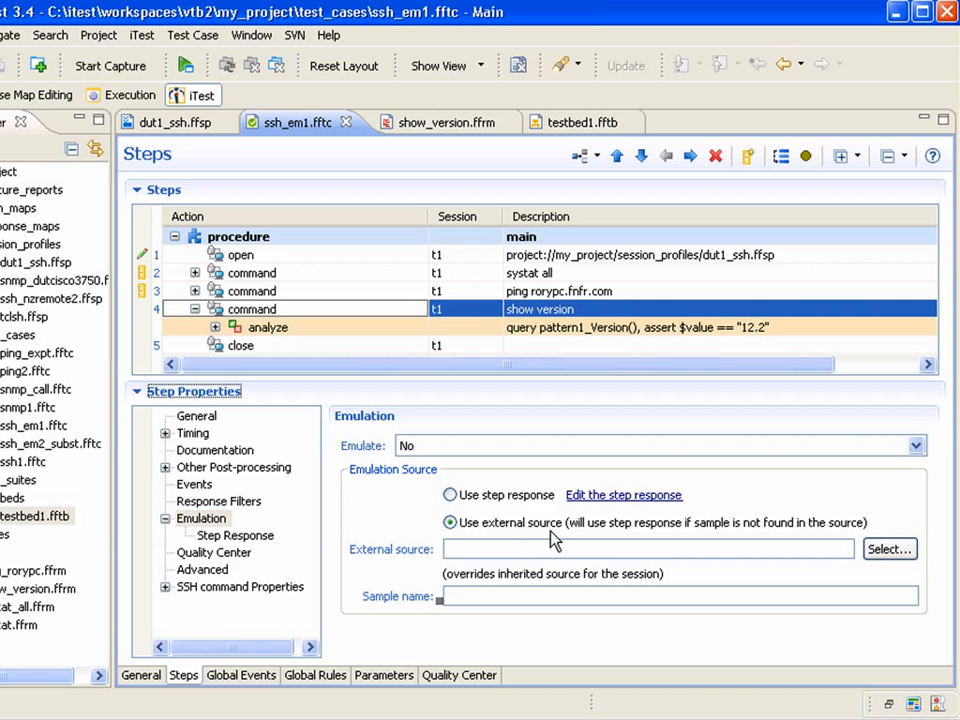
{"action": "left_click", "coordinate": [581, 549]}
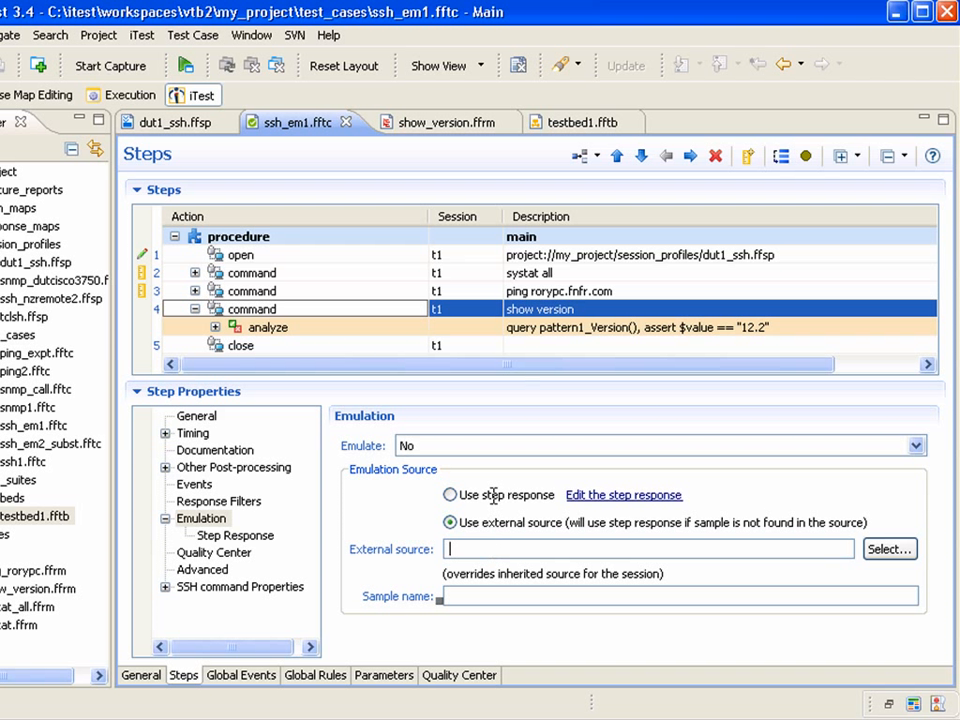
Switch the show version step's emulation source to the step response and back to the external source, and save the test case.
{"action": "left_click", "coordinate": [497, 500]}
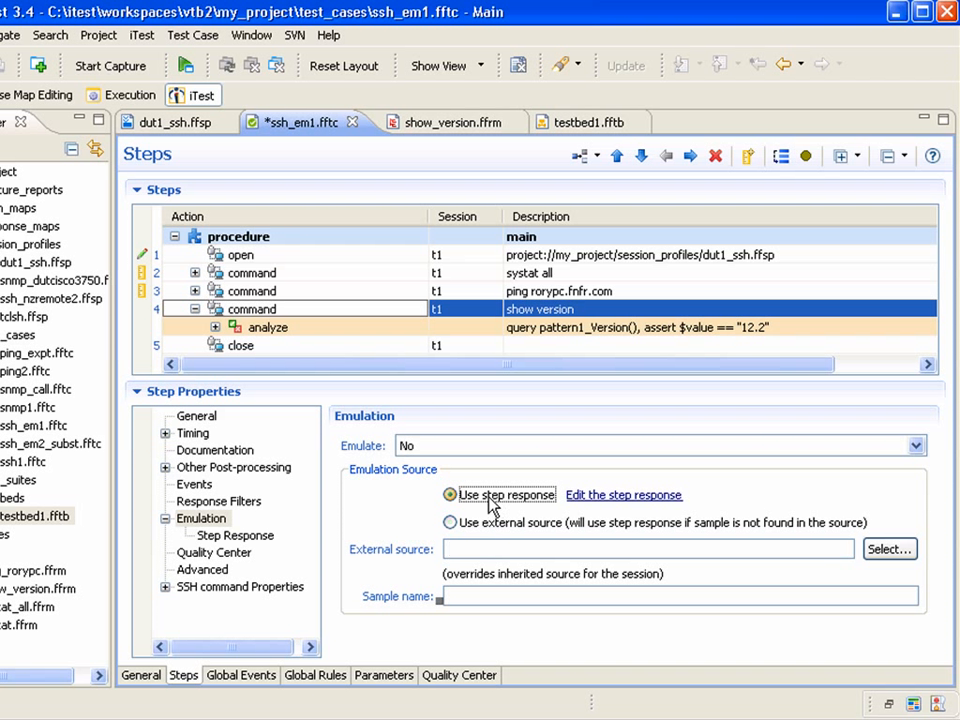
{"action": "left_click", "coordinate": [452, 522]}
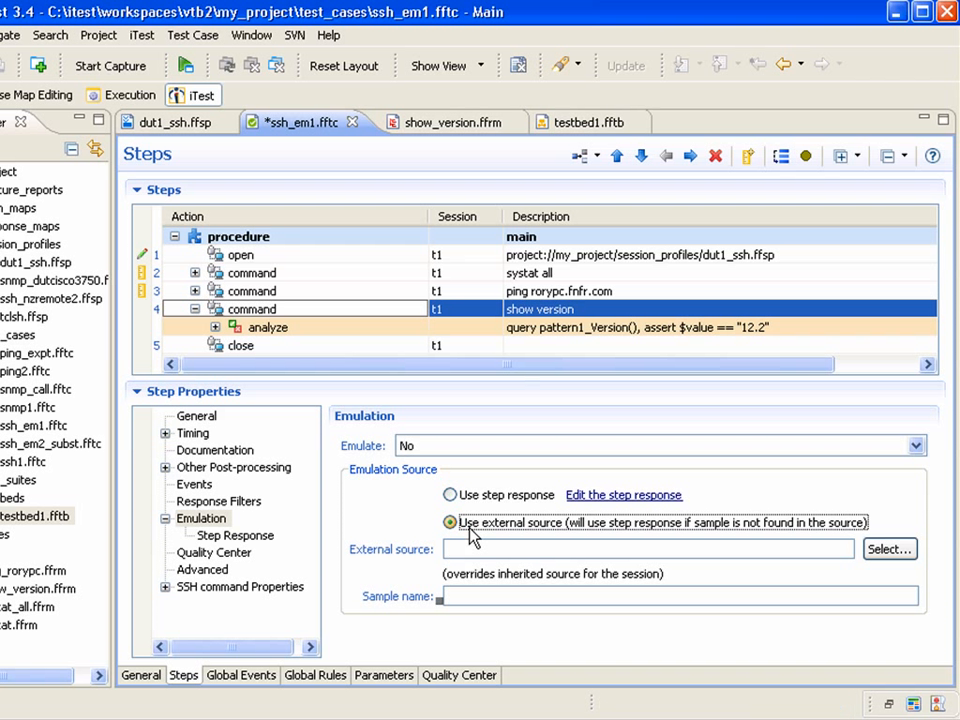
{"action": "key", "text": "ctrl+s"}
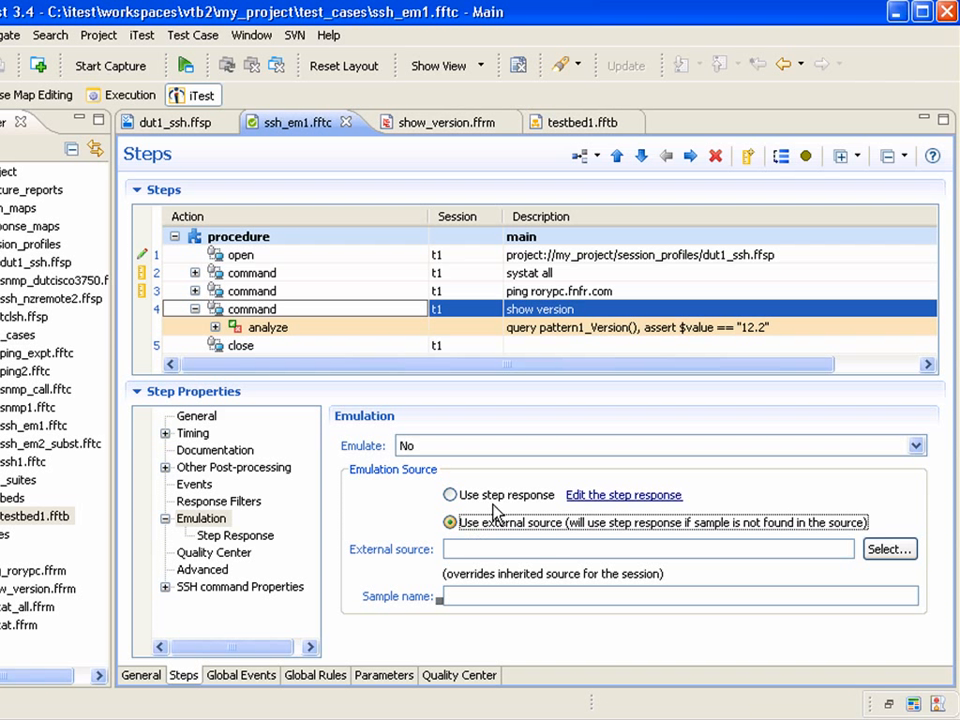
Duplicate sample1 in the show_version.ffrm response map and name the copy sample2.
{"action": "left_click", "coordinate": [452, 123]}
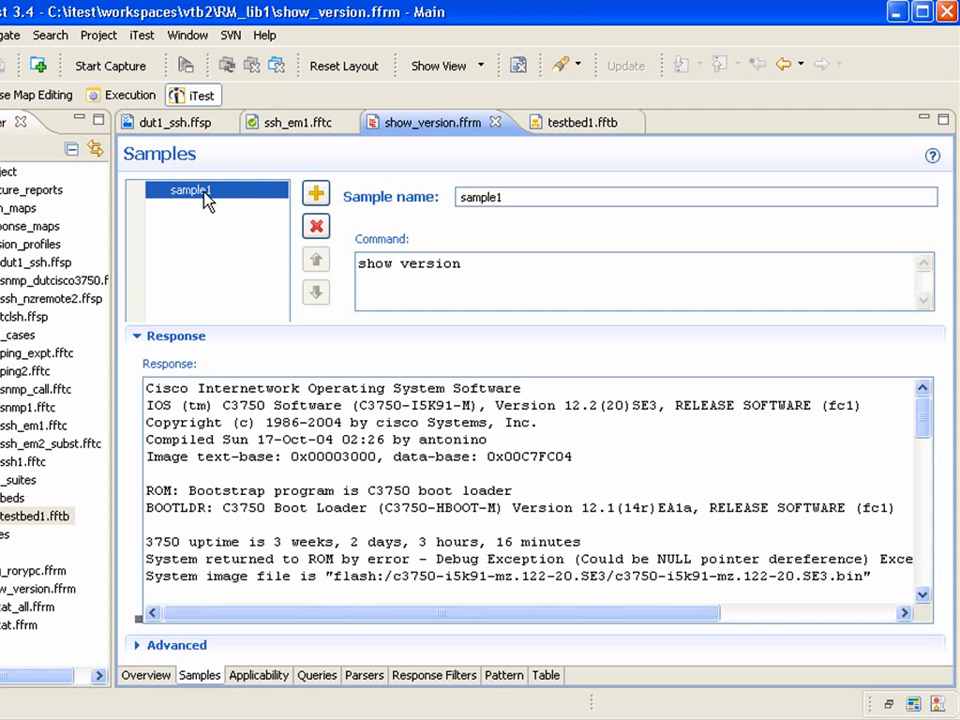
{"action": "key", "text": "ctrl+v"}
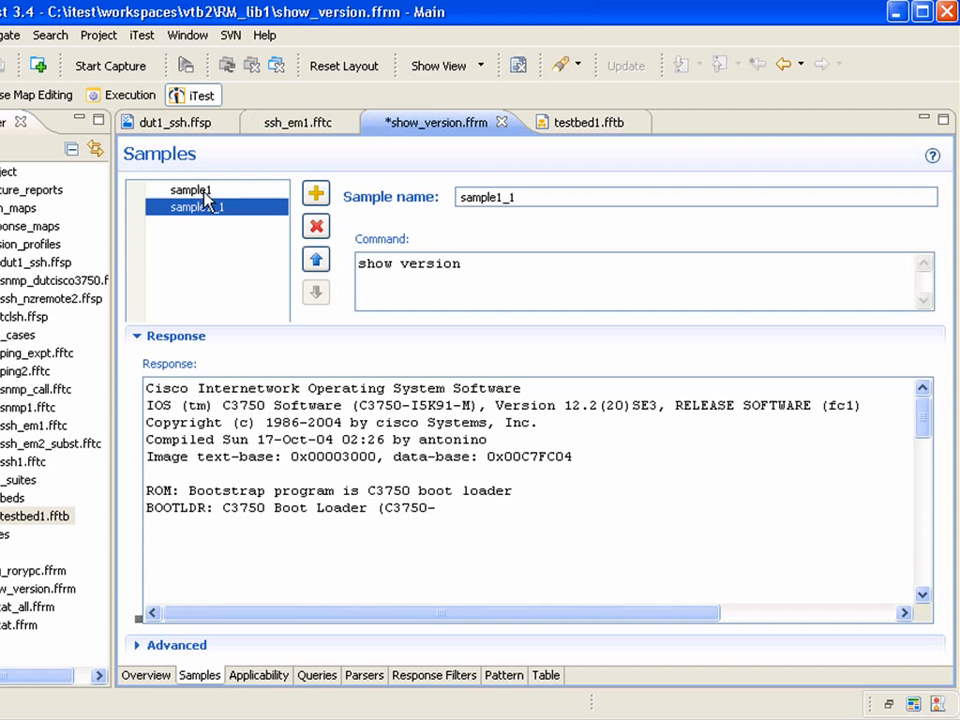
{"action": "left_click", "coordinate": [536, 196]}
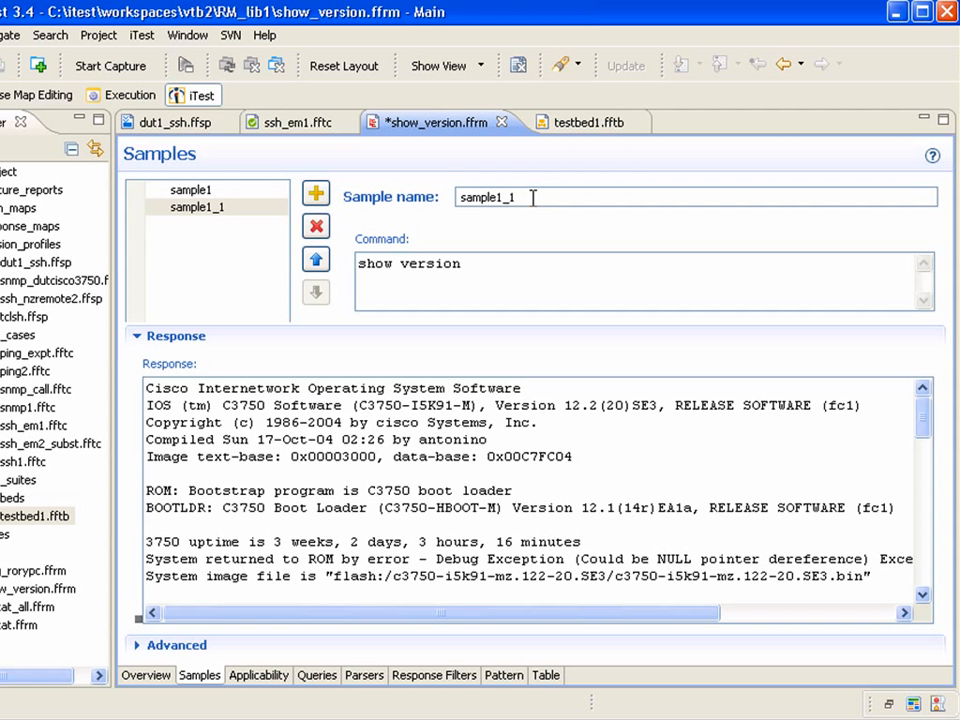
{"action": "key", "text": "BackSpace"}
{"action": "key", "text": "BackSpace"}
{"action": "key", "text": "BackSpace"}
{"action": "type", "text": "2"}
Change the IOS software version in sample2's response text to 12.3(20)SE3.
{"action": "left_click", "coordinate": [596, 405]}
{"action": "key", "text": "BackSpace"}
{"action": "type", "text": "3"}
Insert <demo>simple value</demo> after the prompt element in sample2's structured data and save the response map.
{"action": "left_click", "coordinate": [193, 646]}
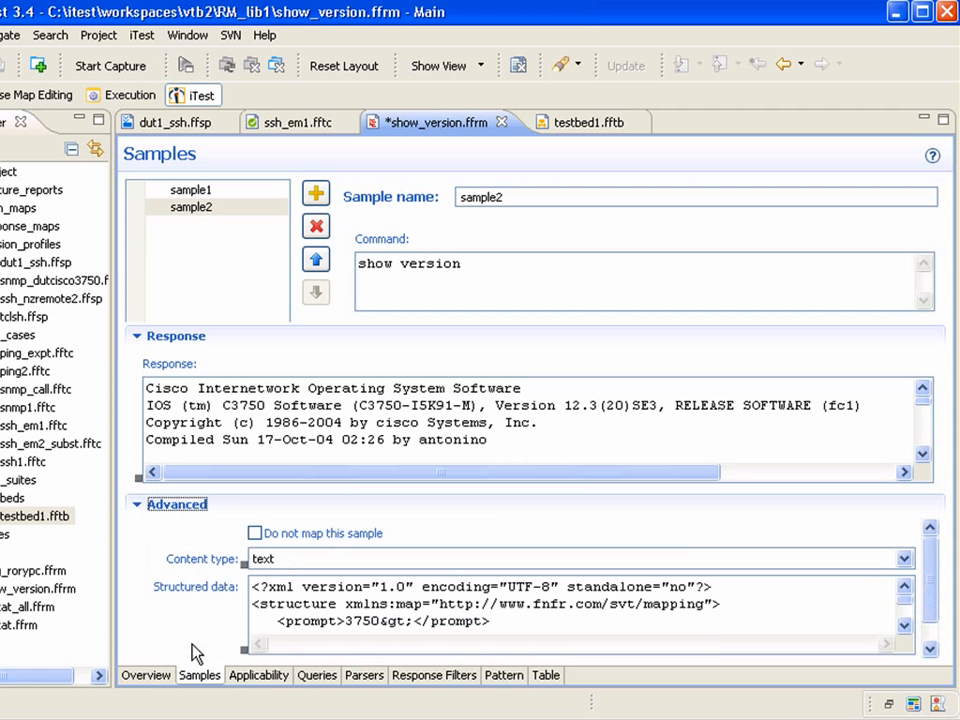
{"action": "left_click", "coordinate": [516, 631]}
{"action": "key", "text": "Up"}
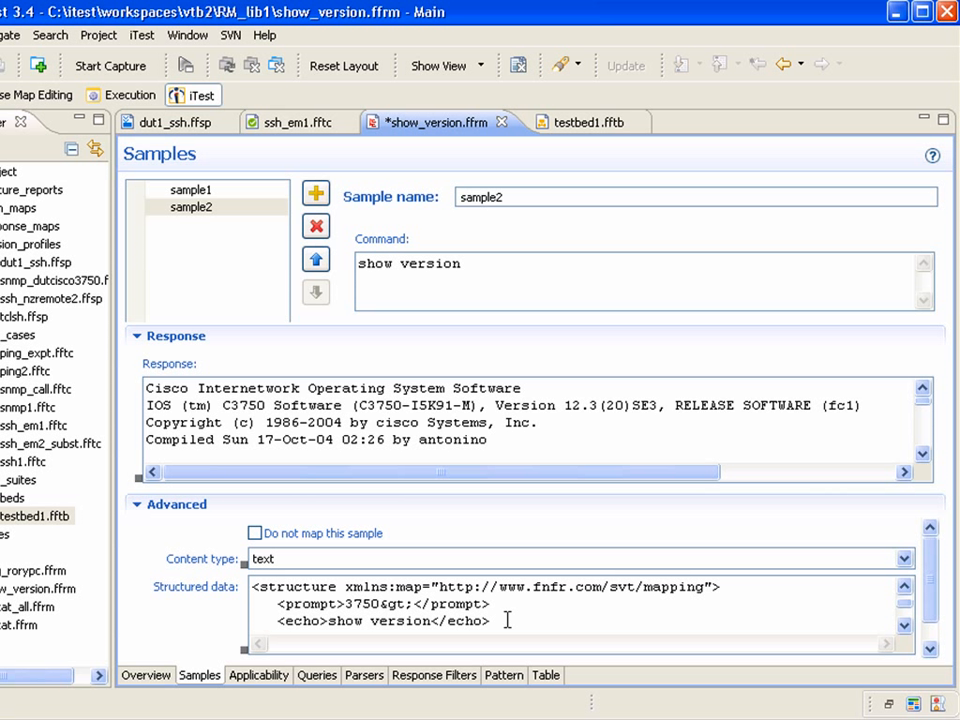
{"action": "key", "text": "Return"}
{"action": "type", "text": "<demo"}
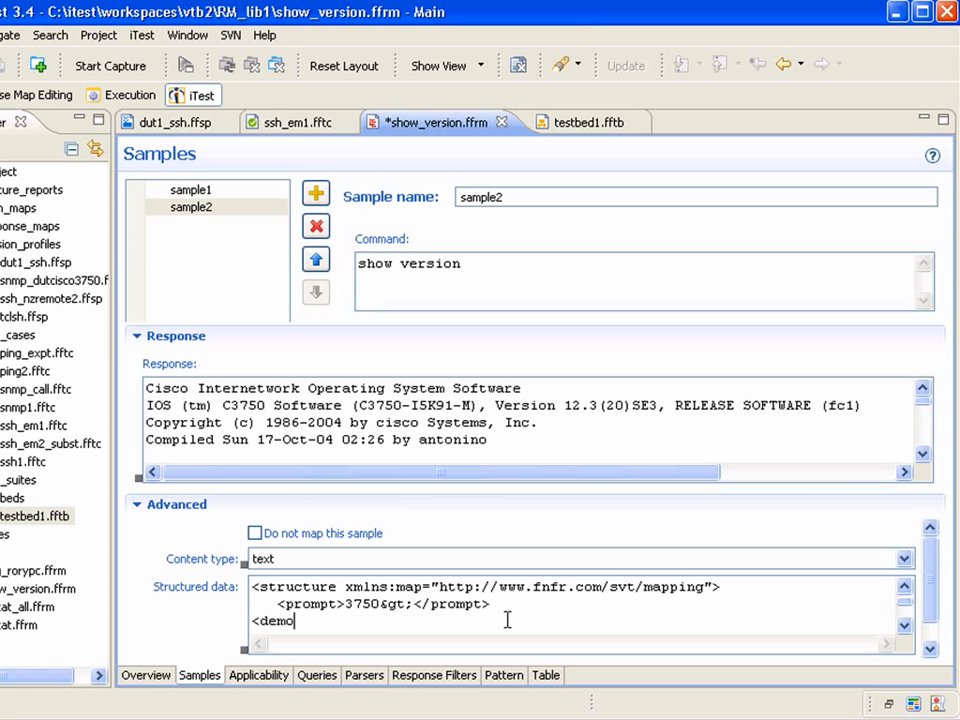
{"action": "type", "text": ">simple value</"}
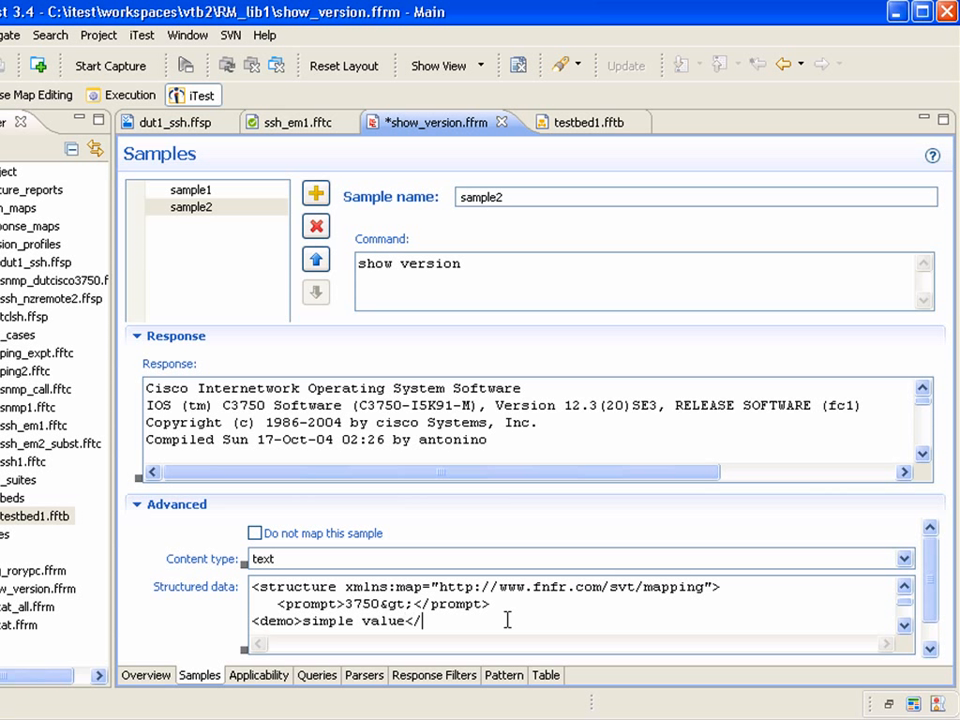
{"action": "type", "text": "demo>"}
{"action": "left_click", "coordinate": [190, 338]}
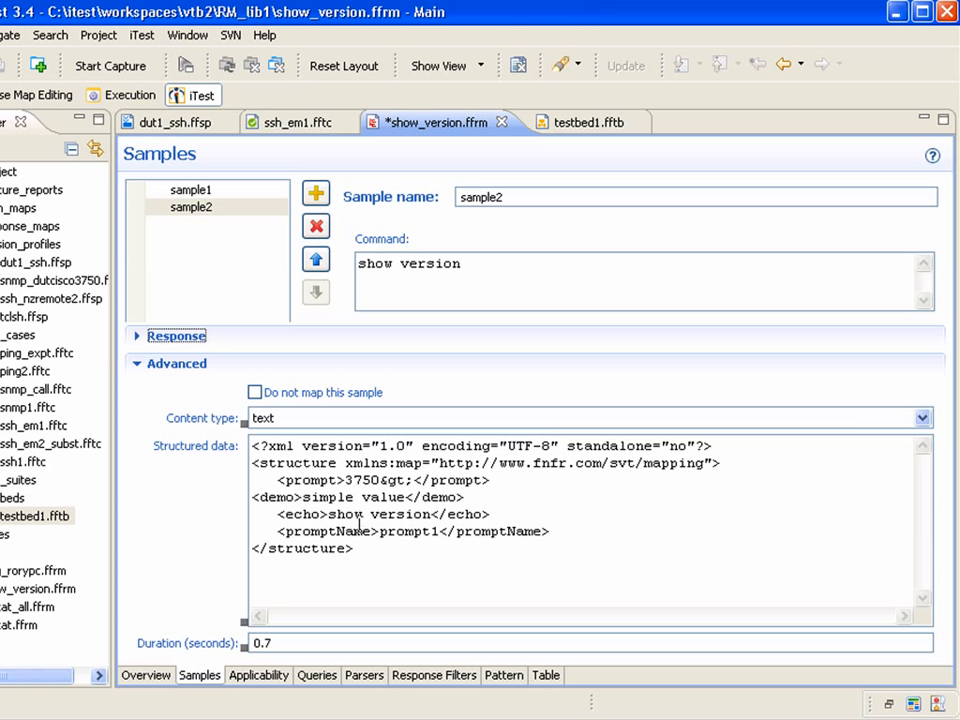
{"action": "left_click", "coordinate": [306, 497]}
{"action": "key", "text": "ctrl+s"}
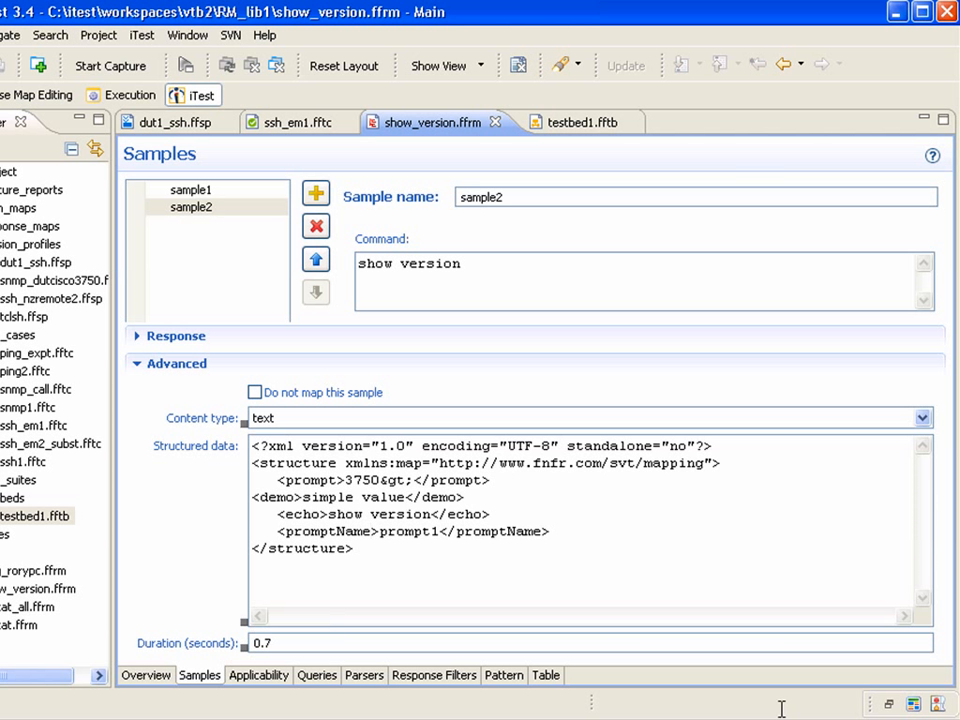
Examine sample2's response, queries and structure in the Execution perspective and compare them with its structured data.
{"action": "left_click", "coordinate": [122, 98]}
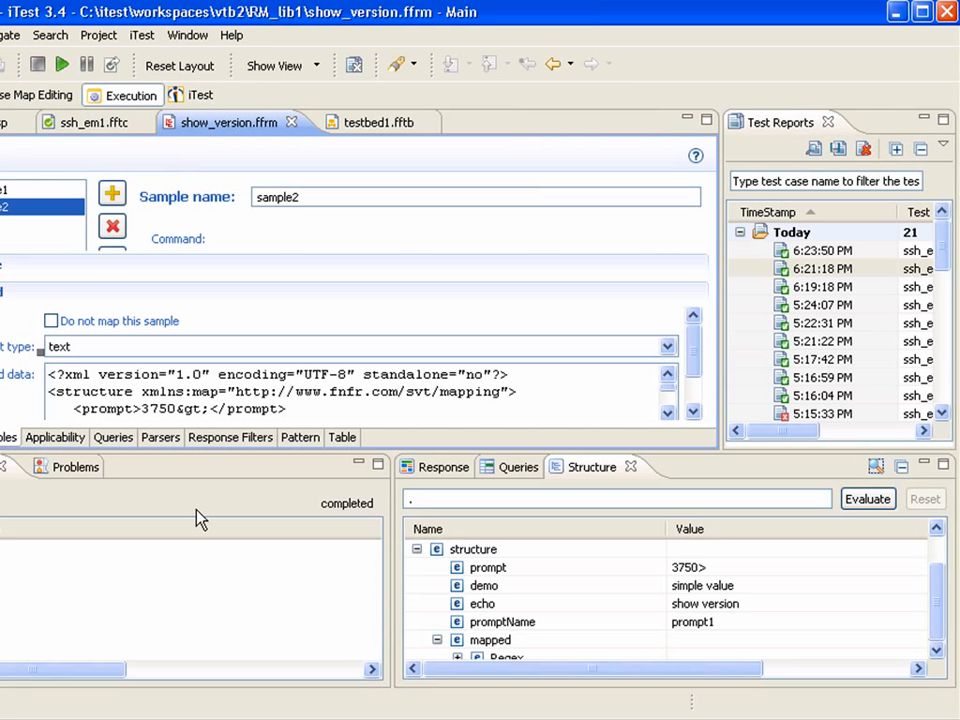
{"action": "left_click", "coordinate": [432, 477]}
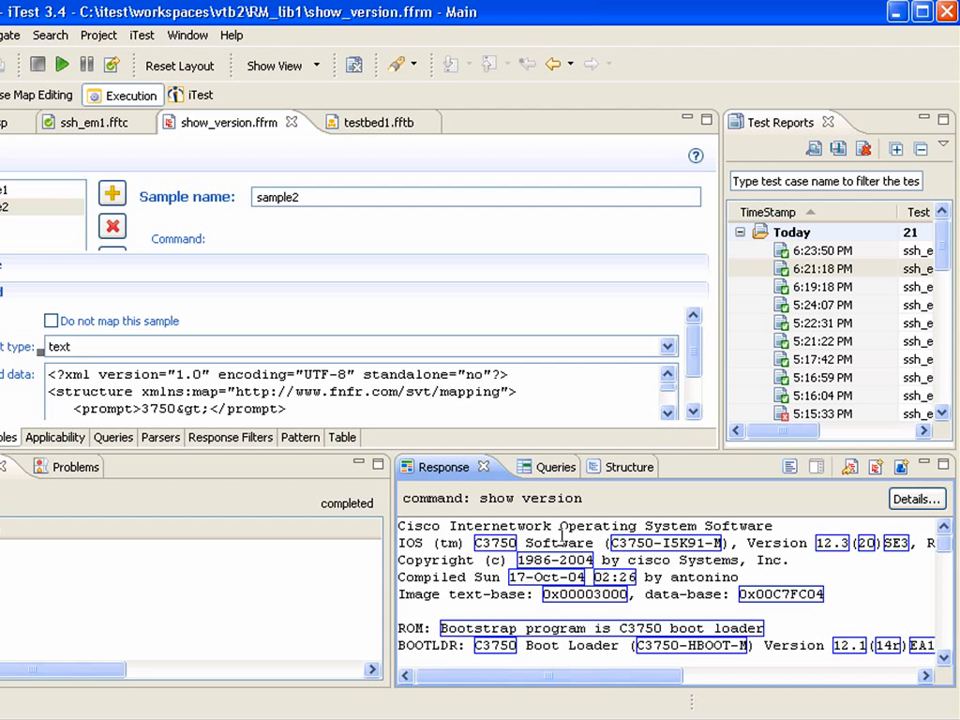
{"action": "left_click", "coordinate": [547, 475]}
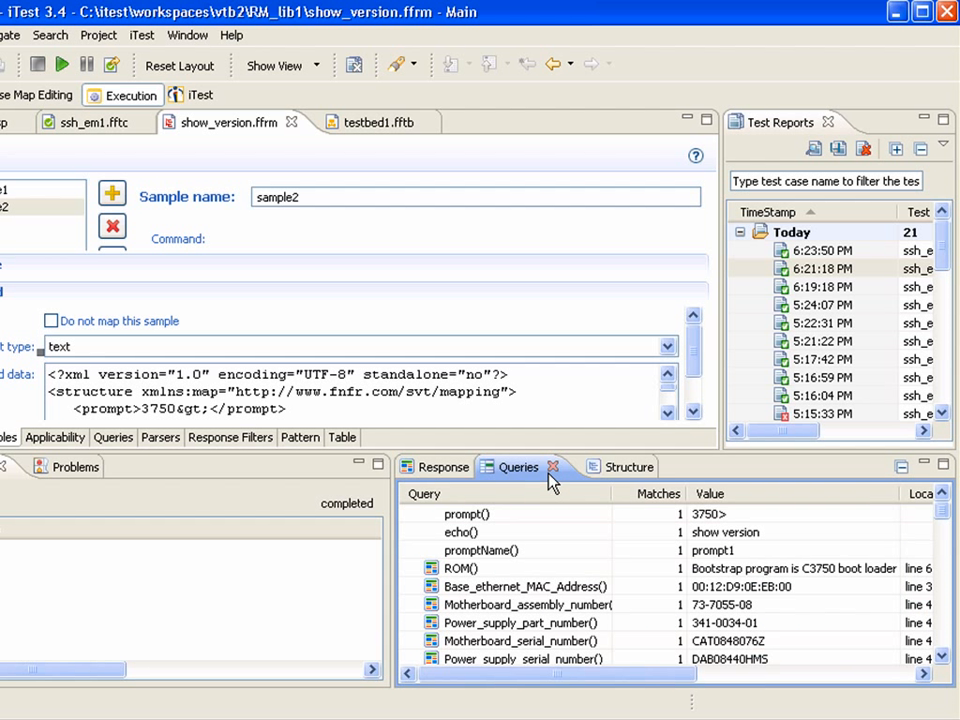
{"action": "left_click", "coordinate": [619, 475]}
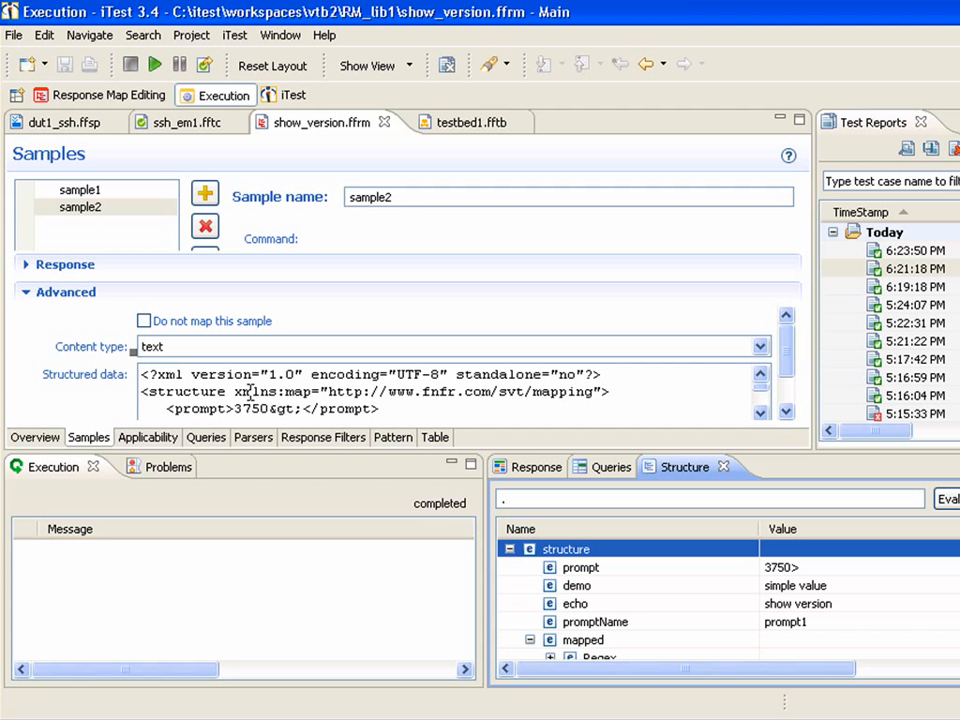
{"action": "left_click_drag", "start_coordinate": [250, 392], "coordinate": [242, 387]}
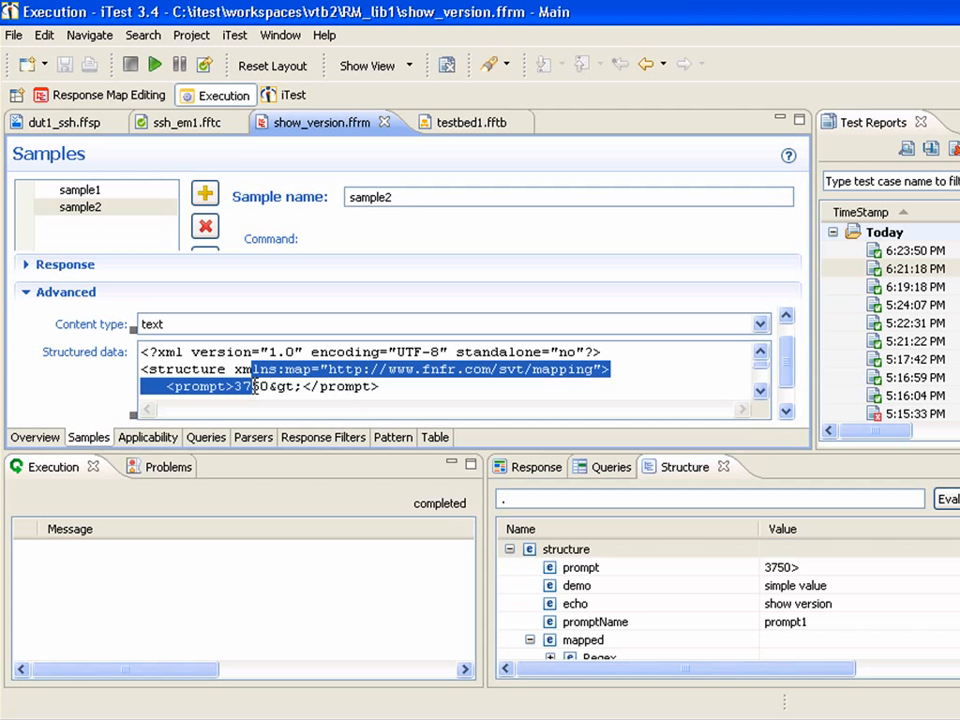
{"action": "left_click", "coordinate": [253, 386]}
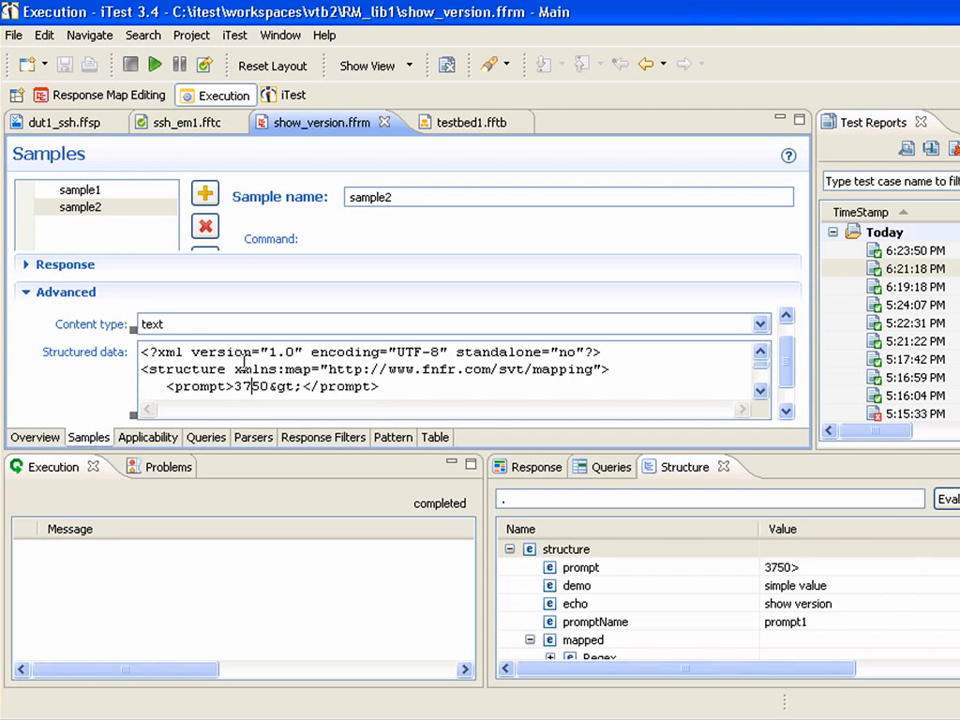
Return to ssh_em1.fftc in the iTest perspective and set the show version step's emulation sample name to sample2.
{"action": "left_click", "coordinate": [301, 99]}
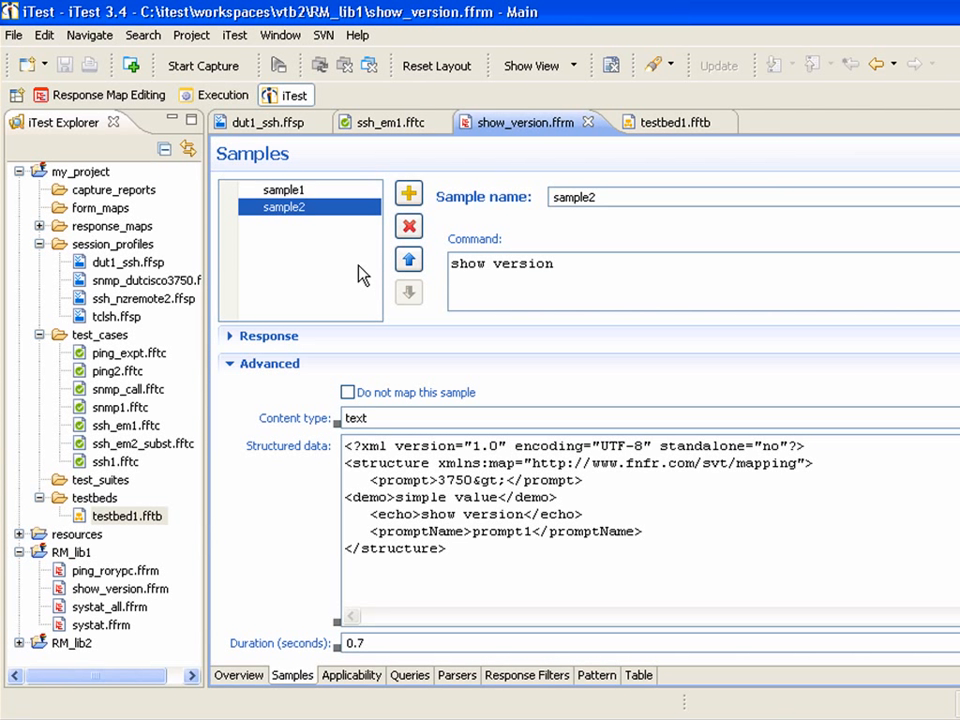
{"action": "left_click", "coordinate": [388, 128]}
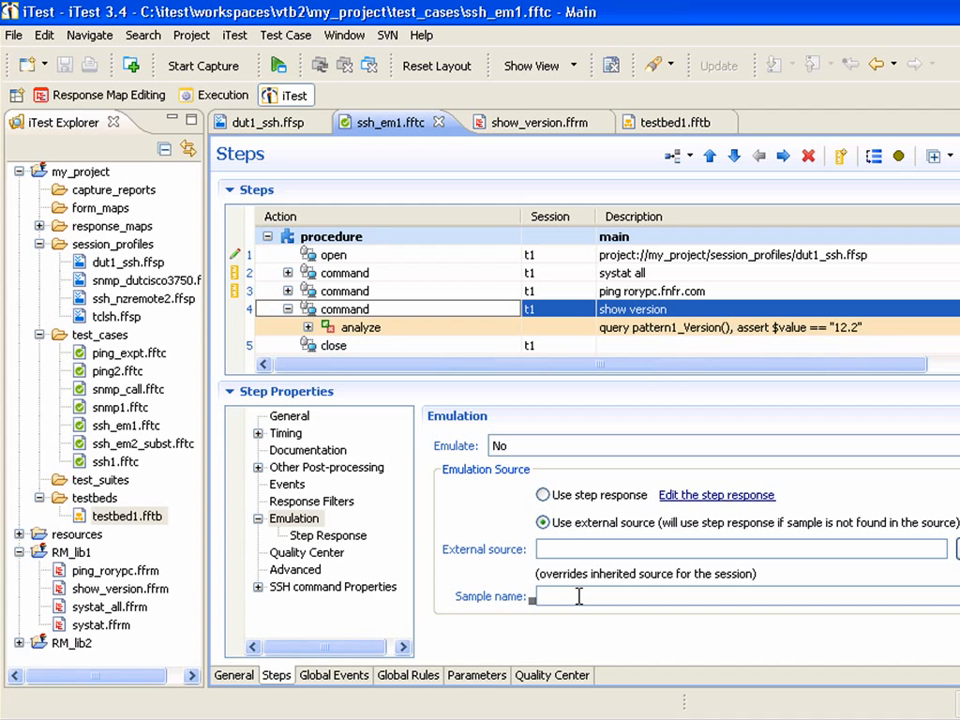
{"action": "left_click", "coordinate": [568, 596]}
{"action": "type", "text": "samp"}
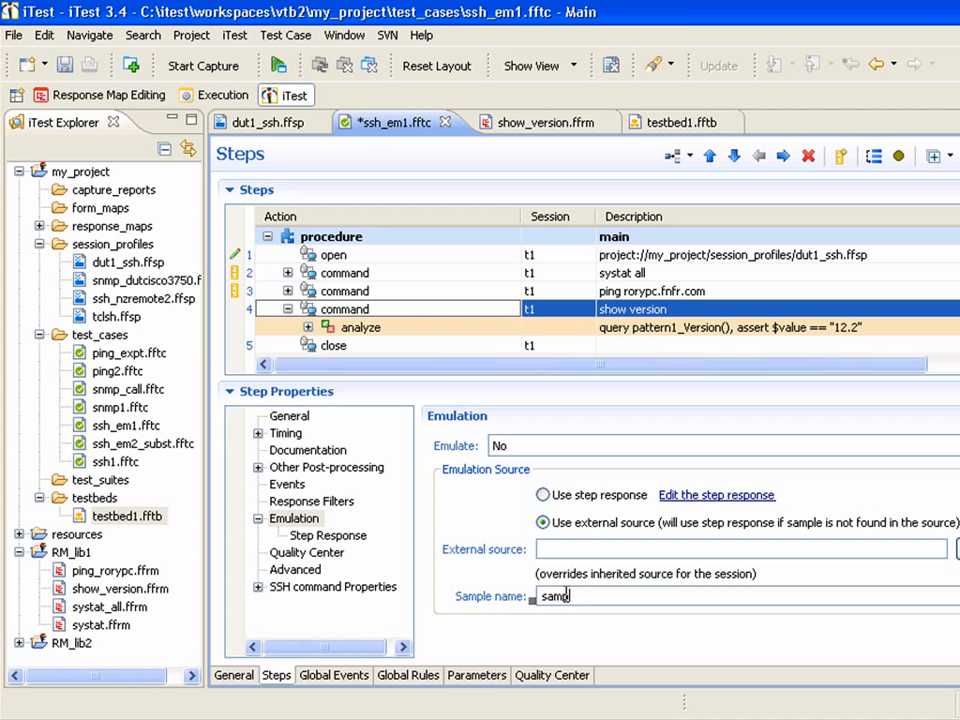
{"action": "type", "text": "le2"}
Change the show version step's assertion to $value == "12.3" and save the test case.
{"action": "left_click", "coordinate": [310, 328]}
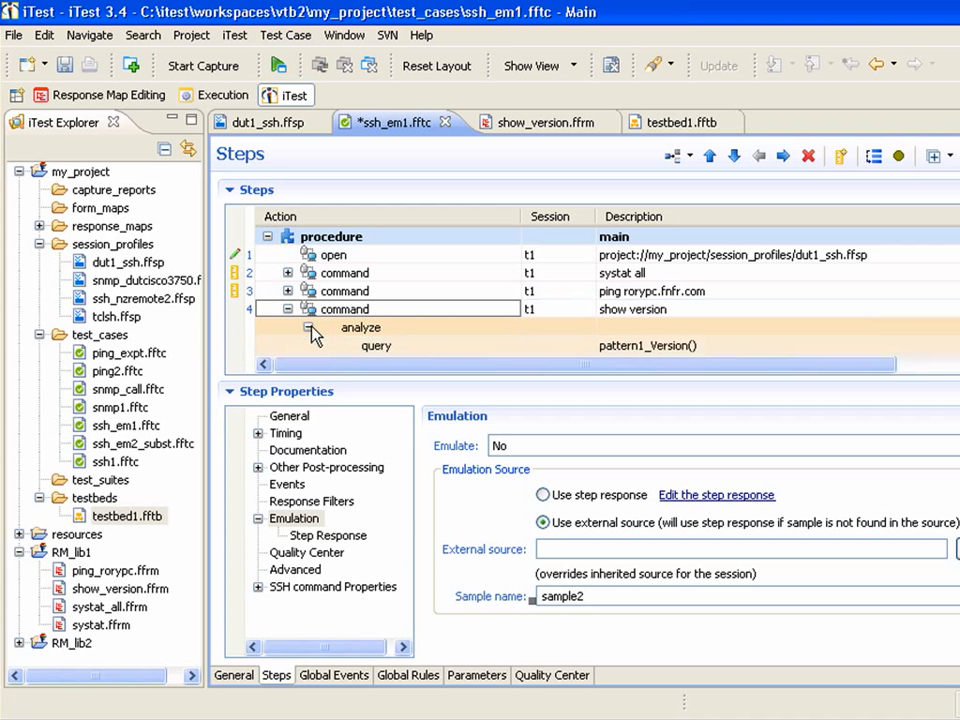
{"action": "scroll", "coordinate": [530, 344], "scroll_direction": "down", "scroll_amount": 1}
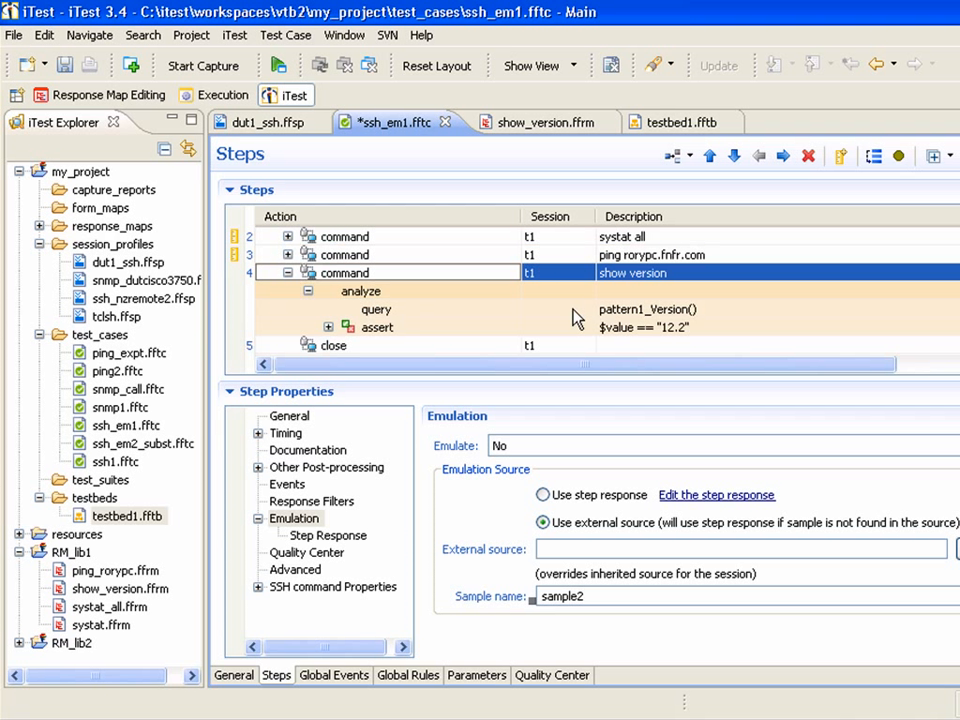
{"action": "left_click", "coordinate": [684, 330]}
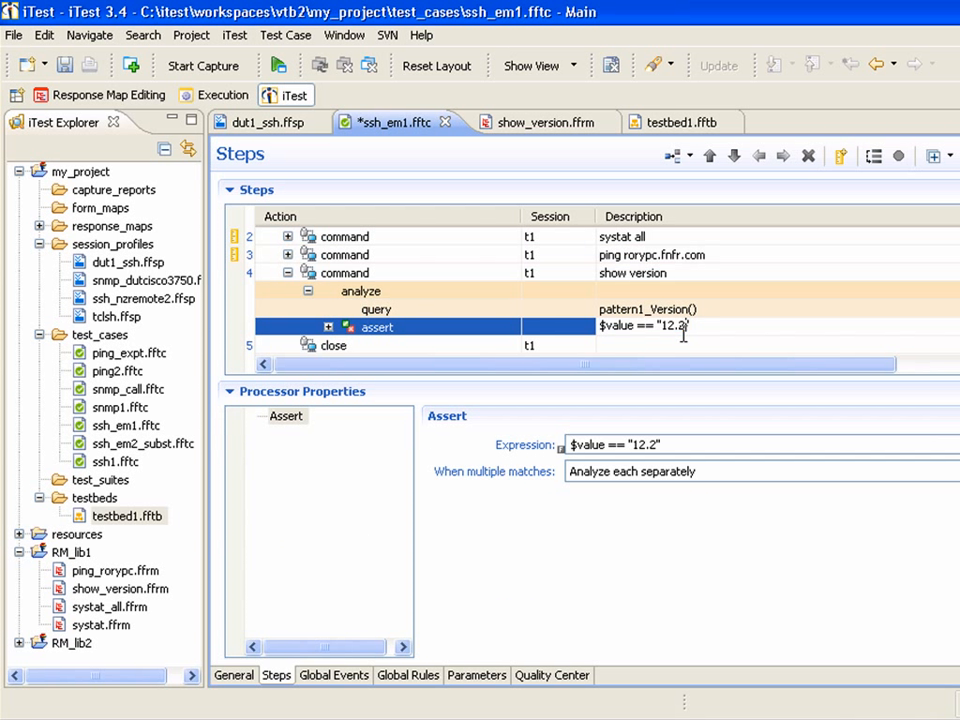
{"action": "key", "text": "BackSpace"}
{"action": "type", "text": "3"}
{"action": "key", "text": "Return"}
{"action": "key", "text": "ctrl+s"}
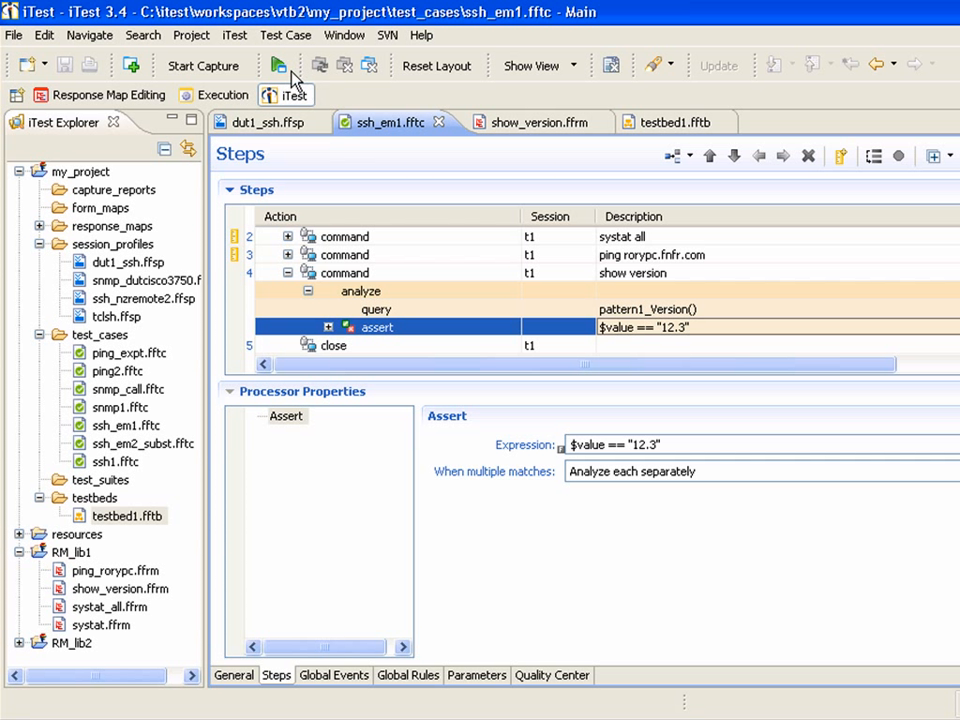
Run the ssh_em1.fftc test case and inspect the Success_rate() query message of the execution.
{"action": "left_click", "coordinate": [279, 65]}
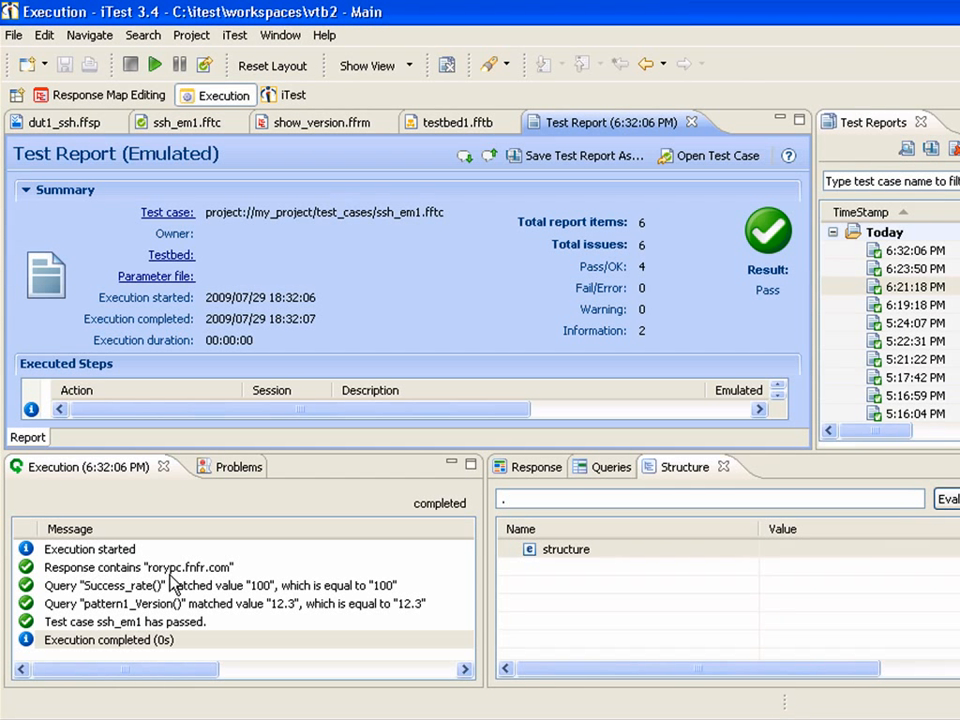
{"action": "left_click", "coordinate": [270, 588]}
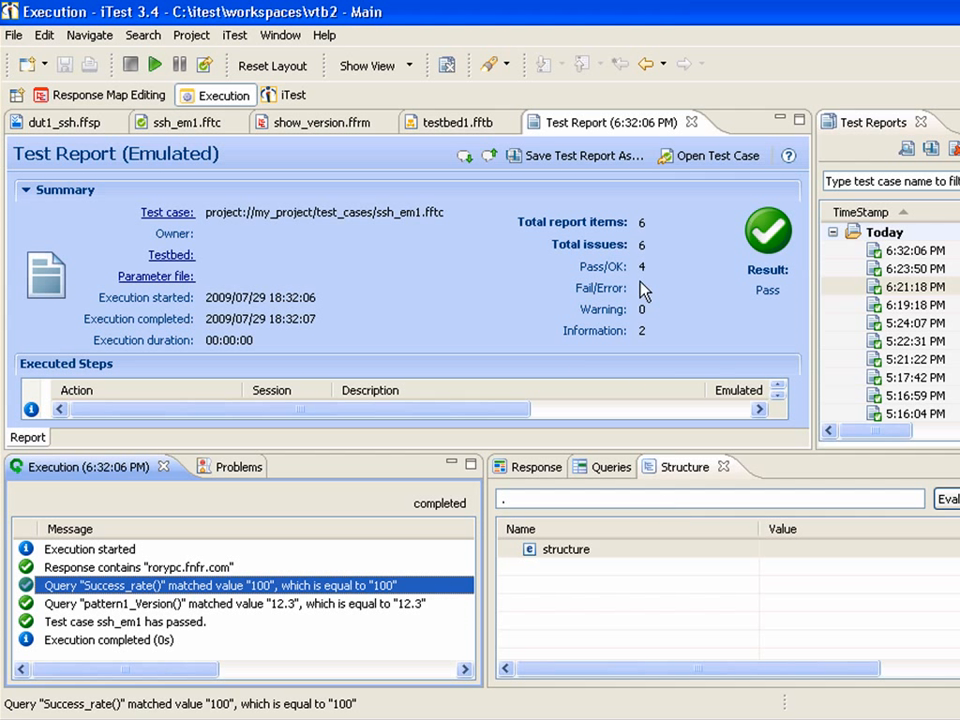
Close the test report, select the show version step and examine its response structure down to the emulated source.
{"action": "left_click", "coordinate": [691, 122]}
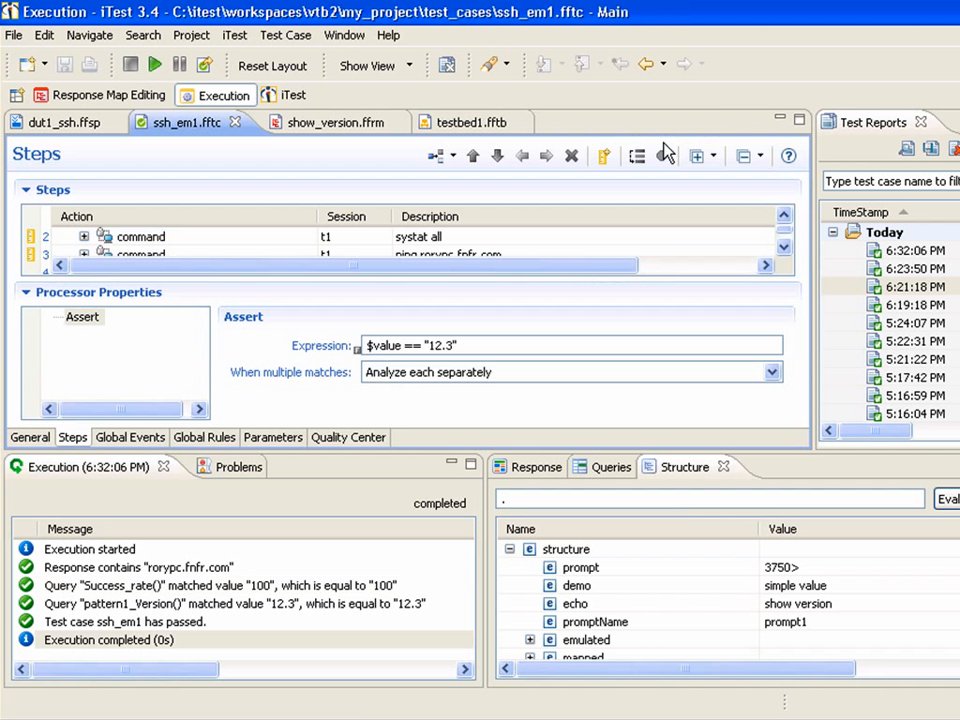
{"action": "left_click", "coordinate": [137, 300]}
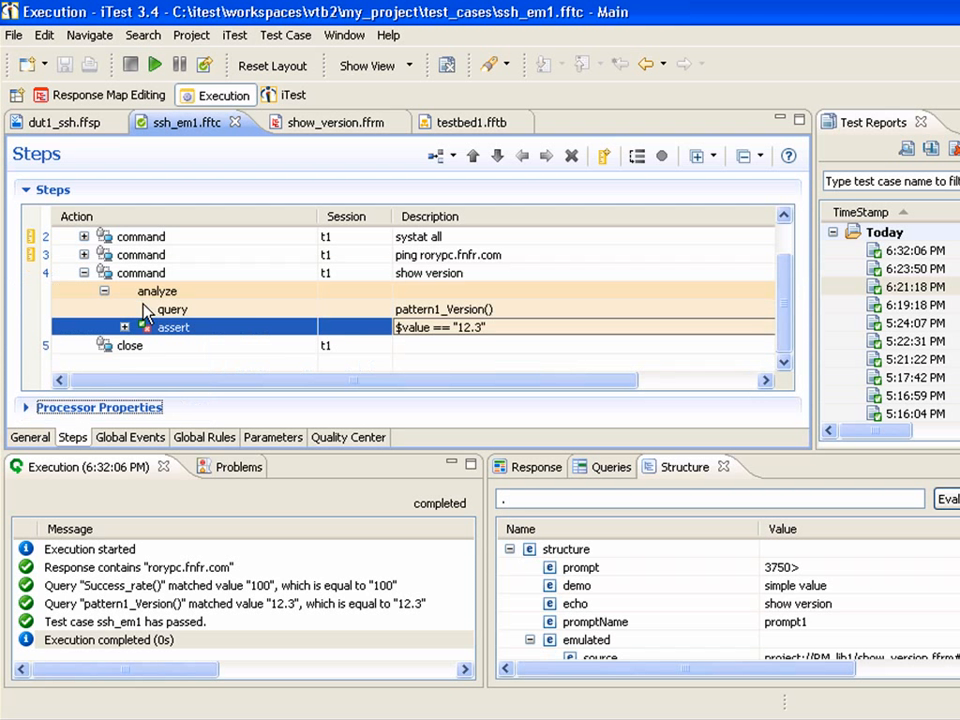
{"action": "left_click", "coordinate": [280, 276]}
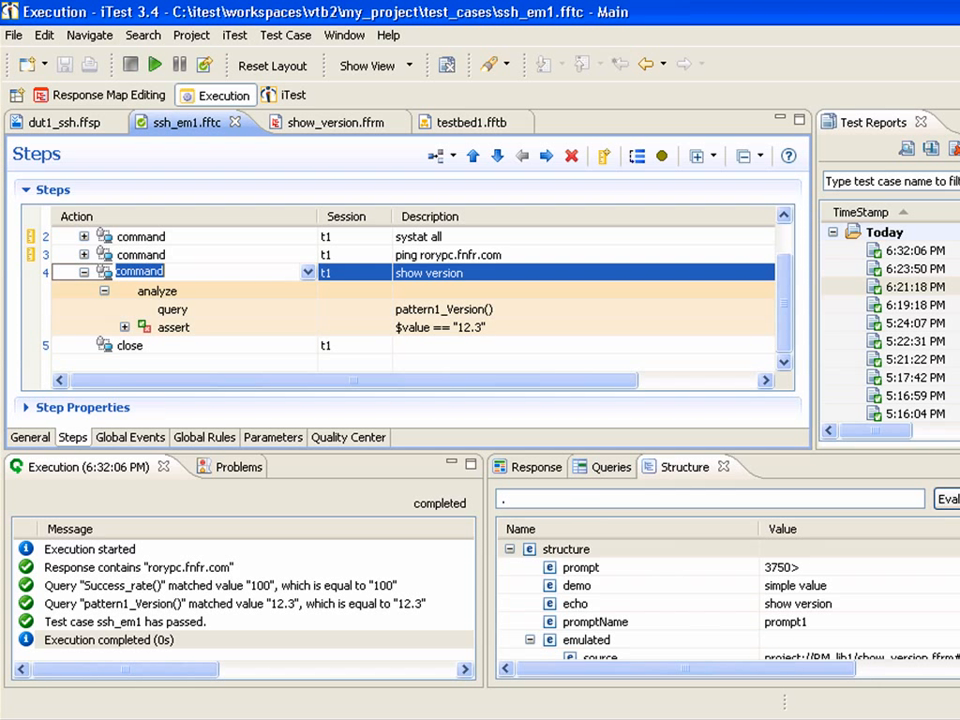
{"action": "left_click", "coordinate": [566, 549]}
{"action": "scroll", "coordinate": [728, 600], "scroll_direction": "down", "scroll_amount": 1}
{"action": "scroll", "coordinate": [893, 616], "scroll_direction": "down", "scroll_amount": 1}
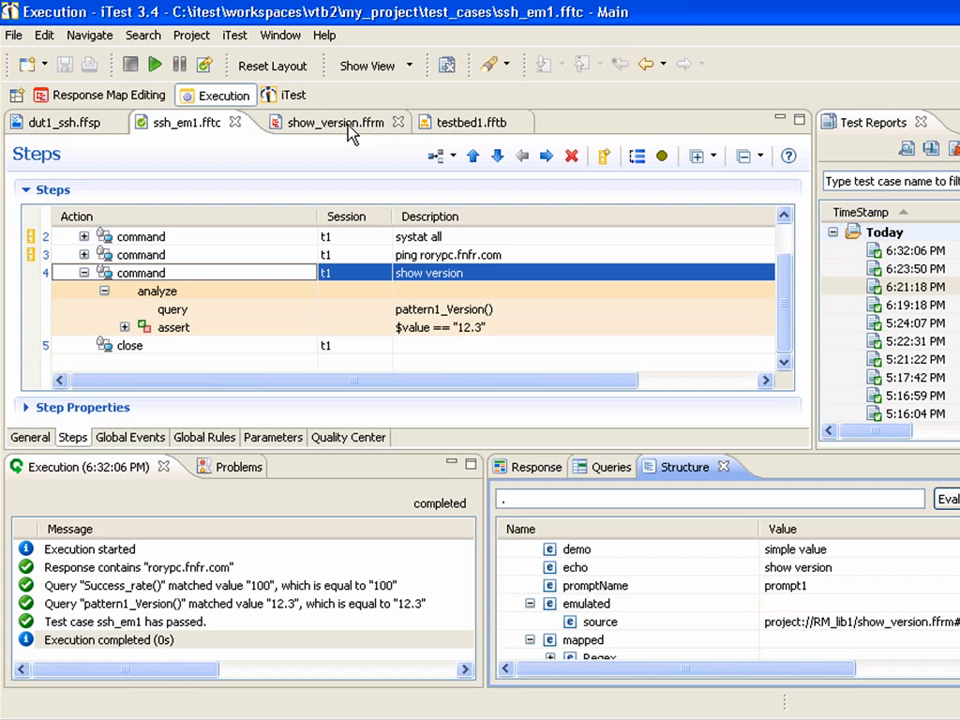
Return to the iTest perspective and open the emulation properties of the show version step.
{"action": "left_click", "coordinate": [283, 96]}
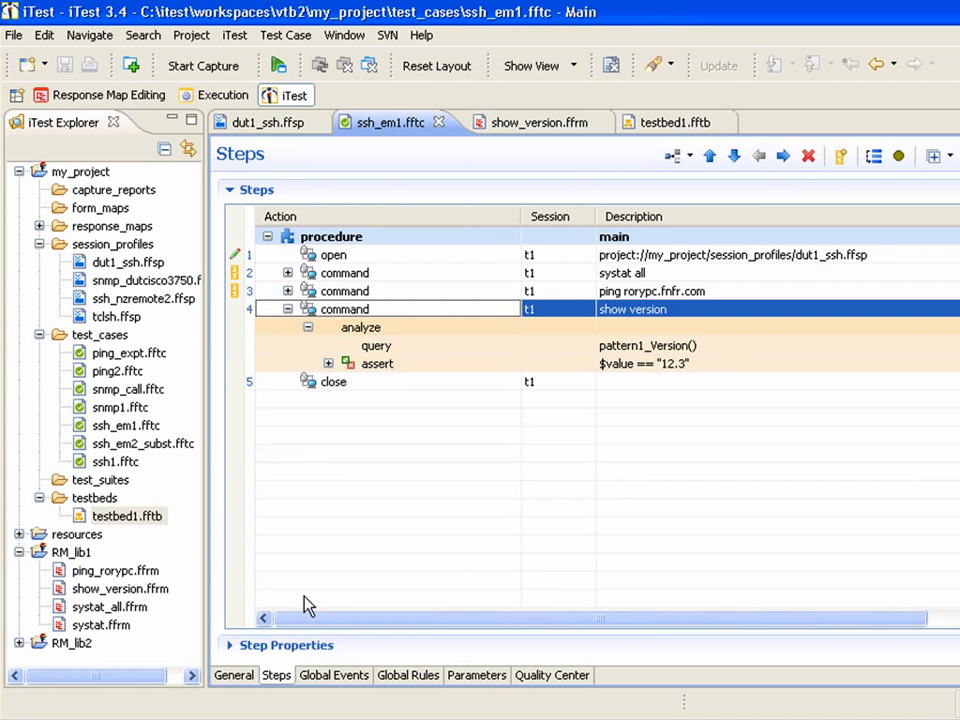
{"action": "left_click", "coordinate": [318, 645]}
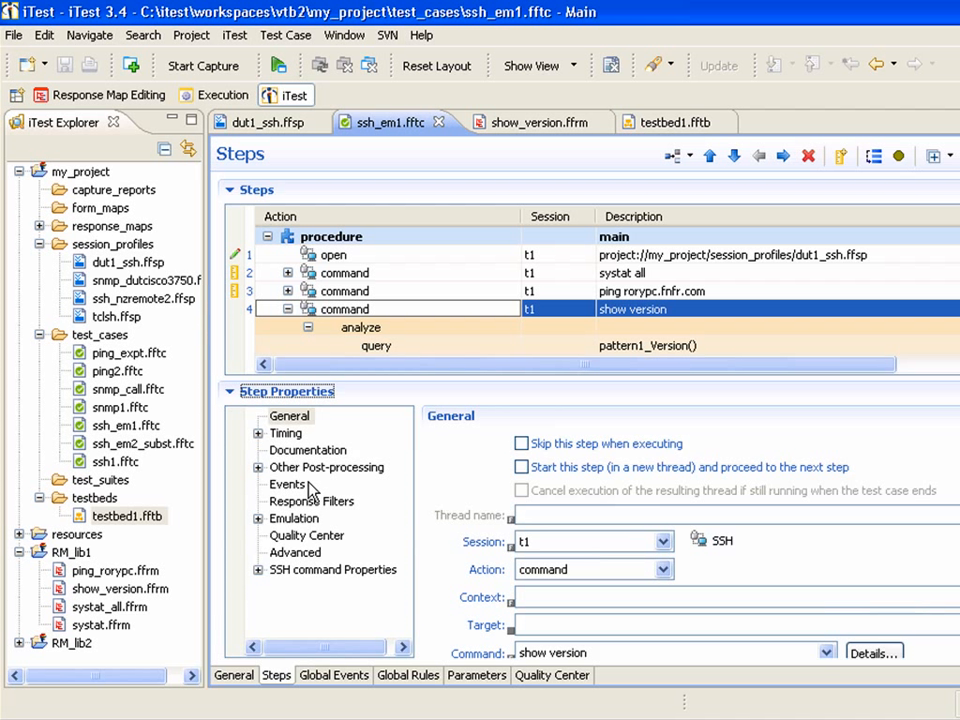
{"action": "left_click", "coordinate": [294, 520]}
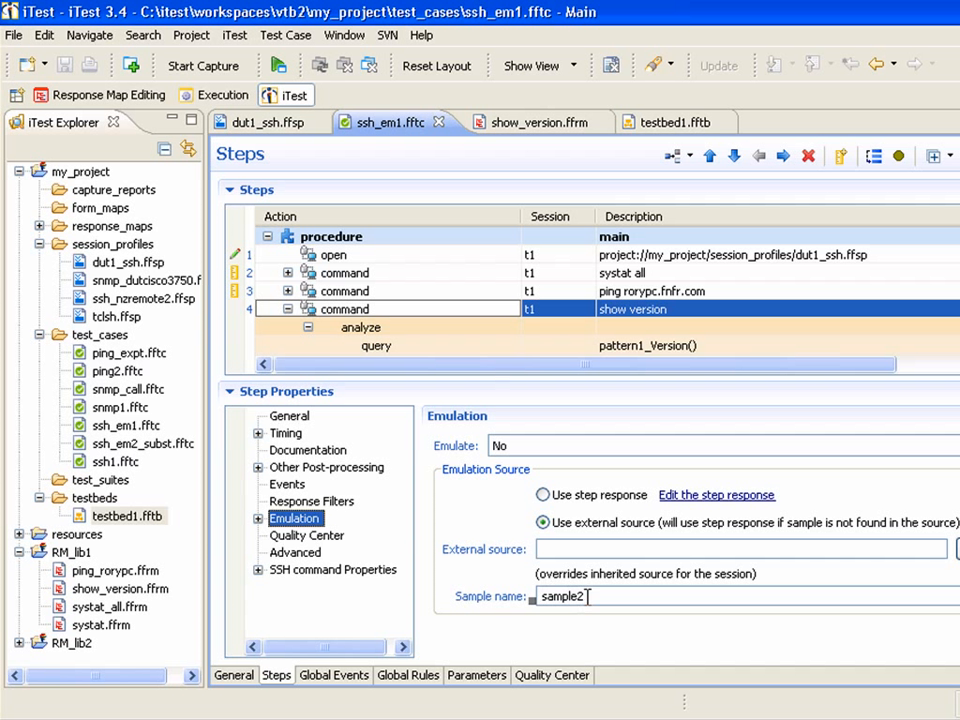
Enable runtime field substitution for the show version step's sample name and disable it again.
{"action": "left_click", "coordinate": [534, 603]}
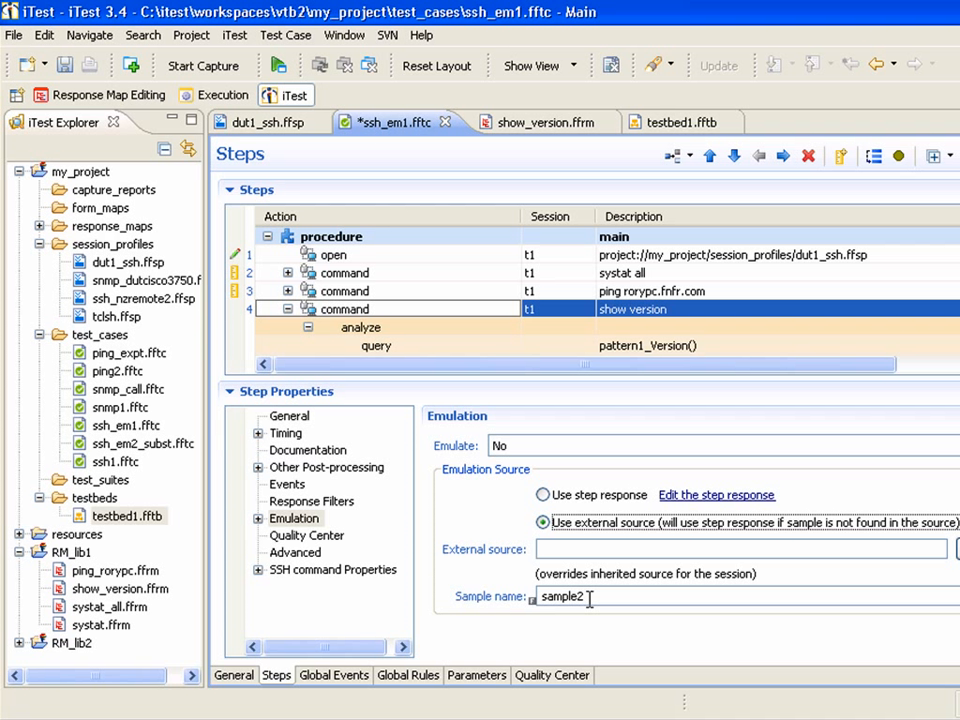
{"action": "mouse_move", "coordinate": [534, 604]}
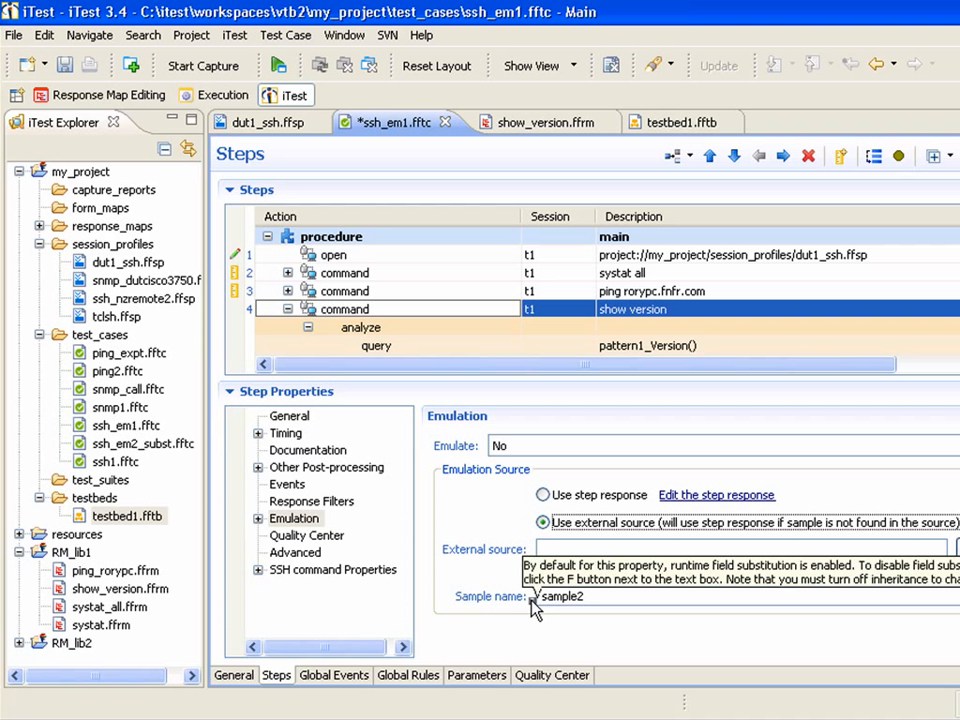
{"action": "left_click", "coordinate": [532, 599]}
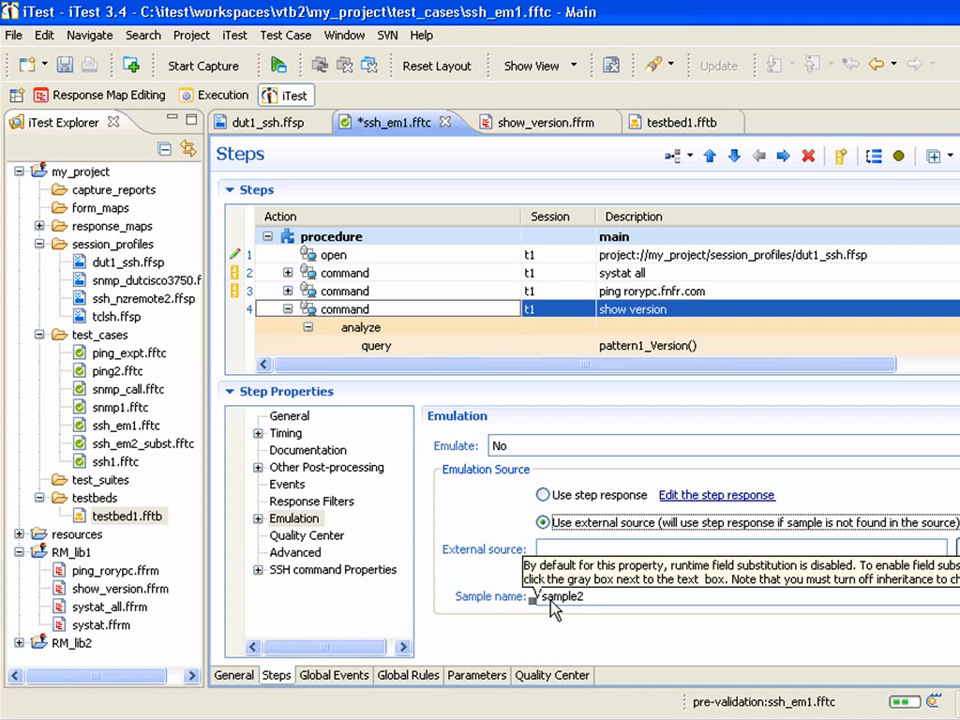
{"action": "left_click", "coordinate": [593, 597]}
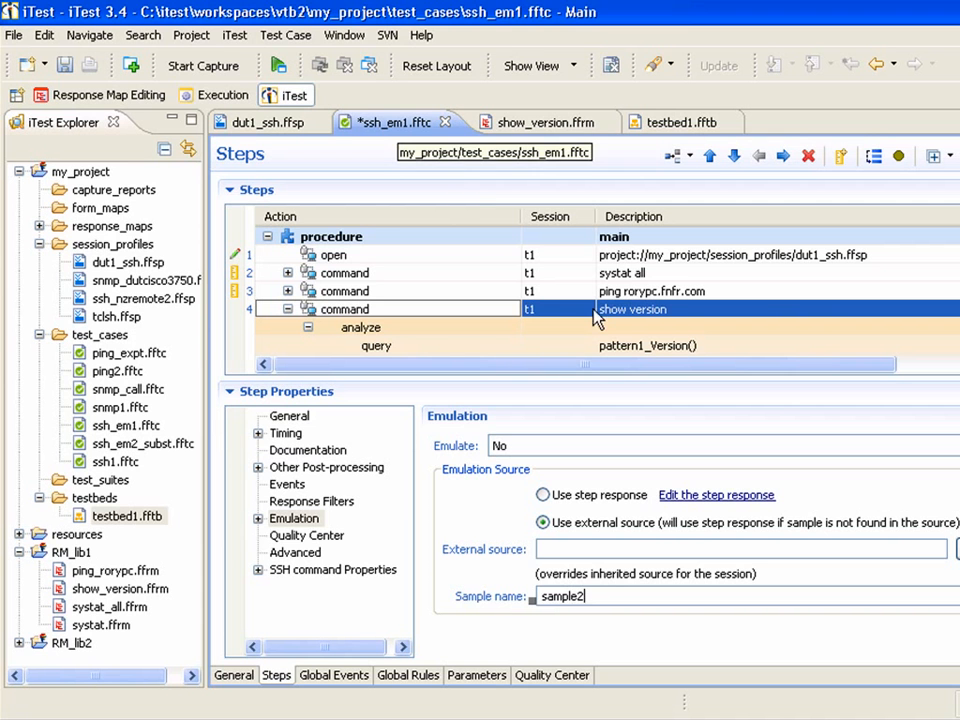
Examine the emulated show version response in the Execution perspective and return to the iTest perspective.
{"action": "left_click", "coordinate": [218, 96]}
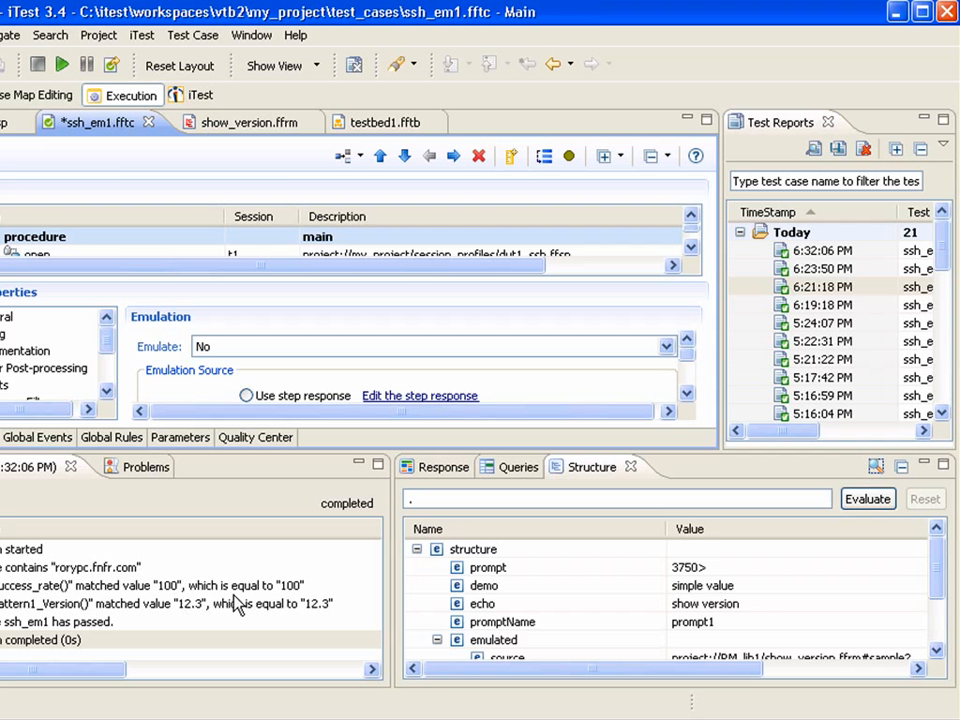
{"action": "left_click", "coordinate": [445, 473]}
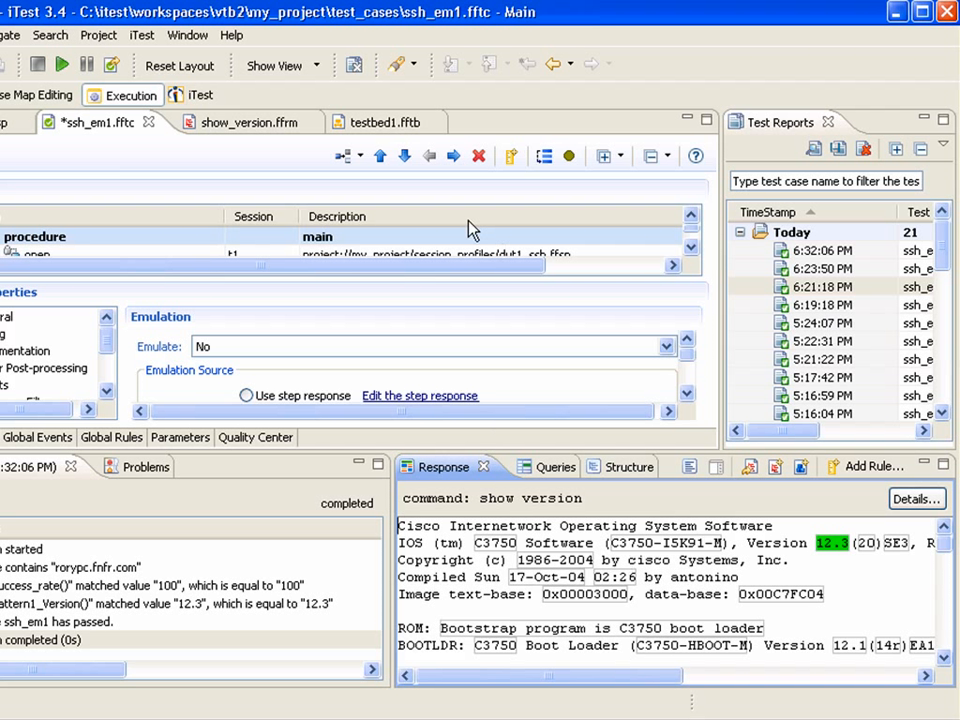
{"action": "left_click", "coordinate": [203, 100]}
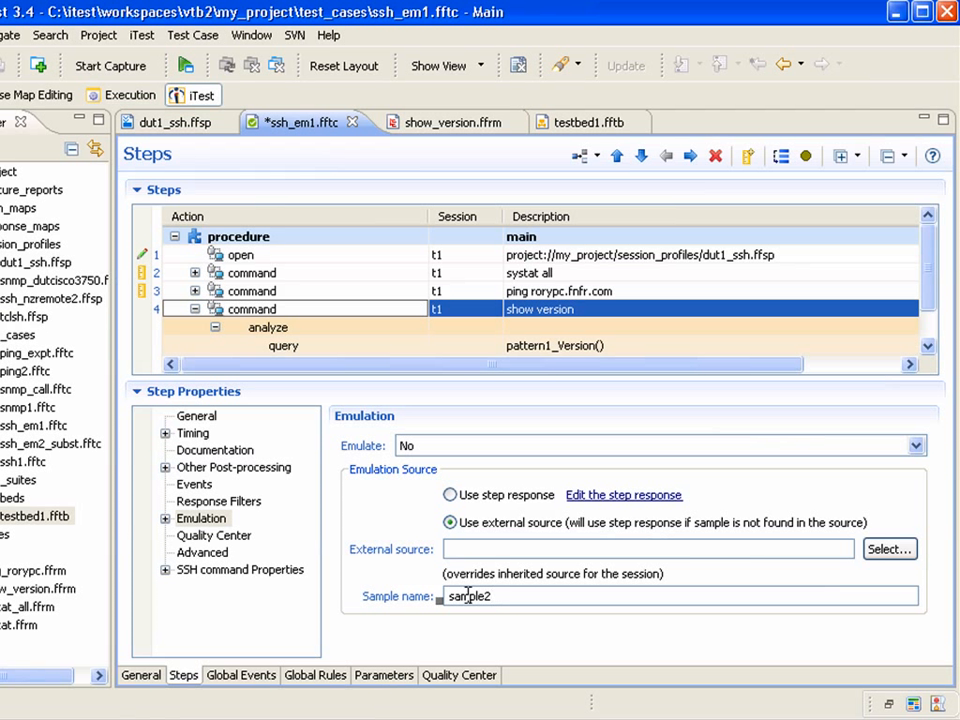
Set the show version step's emulation sample name to sample3 and save the test case.
{"action": "key", "text": "BackSpace"}
{"action": "type", "text": "3"}
{"action": "key", "text": "ctrl+s"}
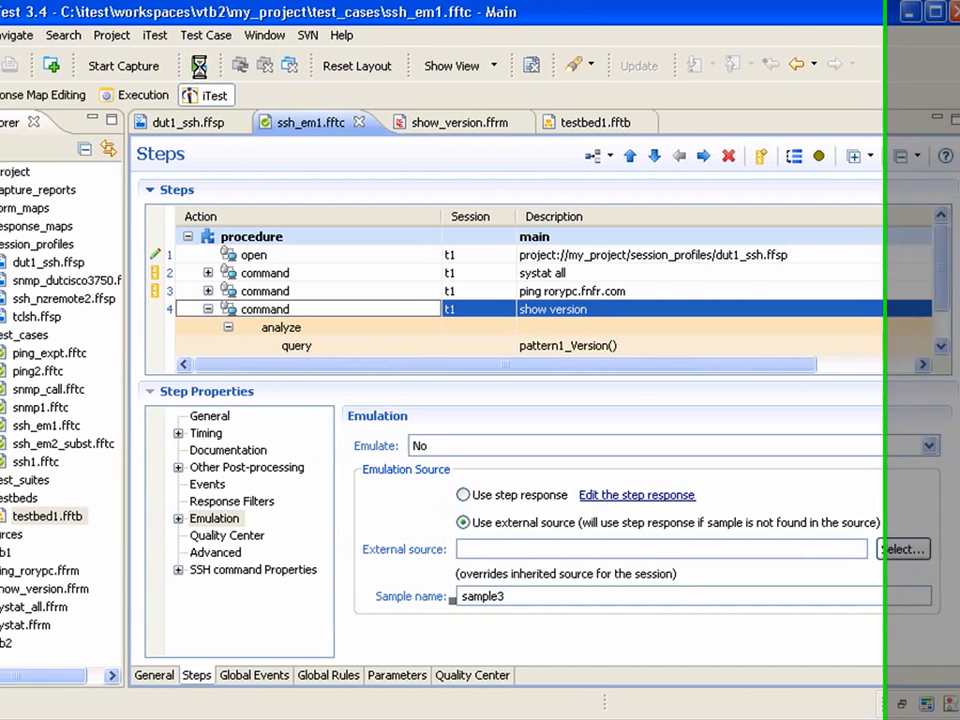
Run the ssh_em1.fftc test case, check the executed steps in its report and close the report.
{"action": "left_click", "coordinate": [186, 65]}
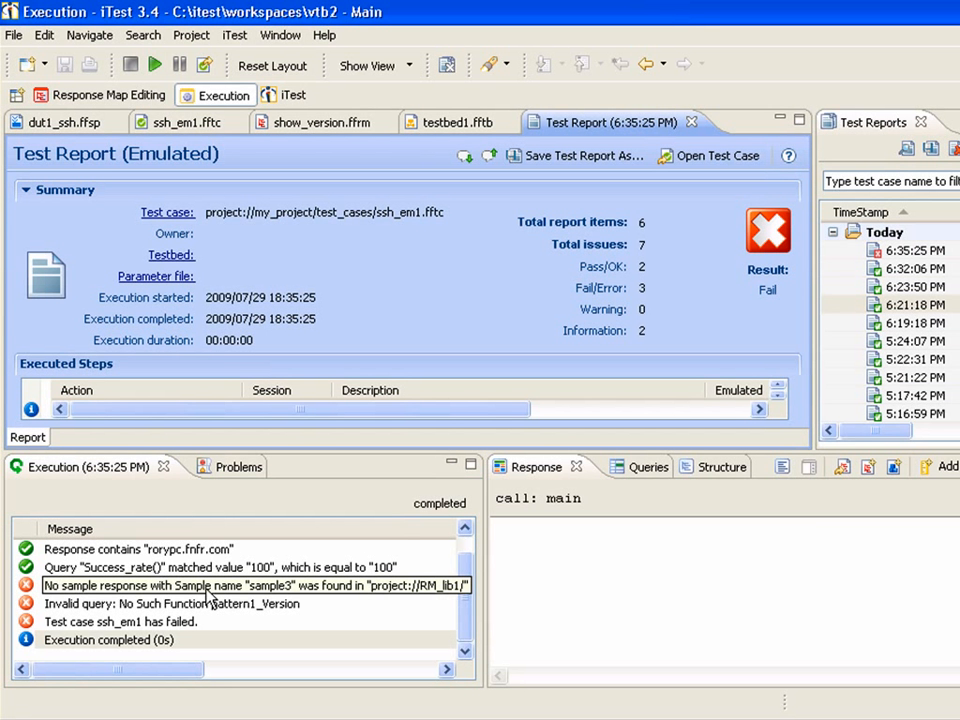
{"action": "left_click", "coordinate": [292, 94]}
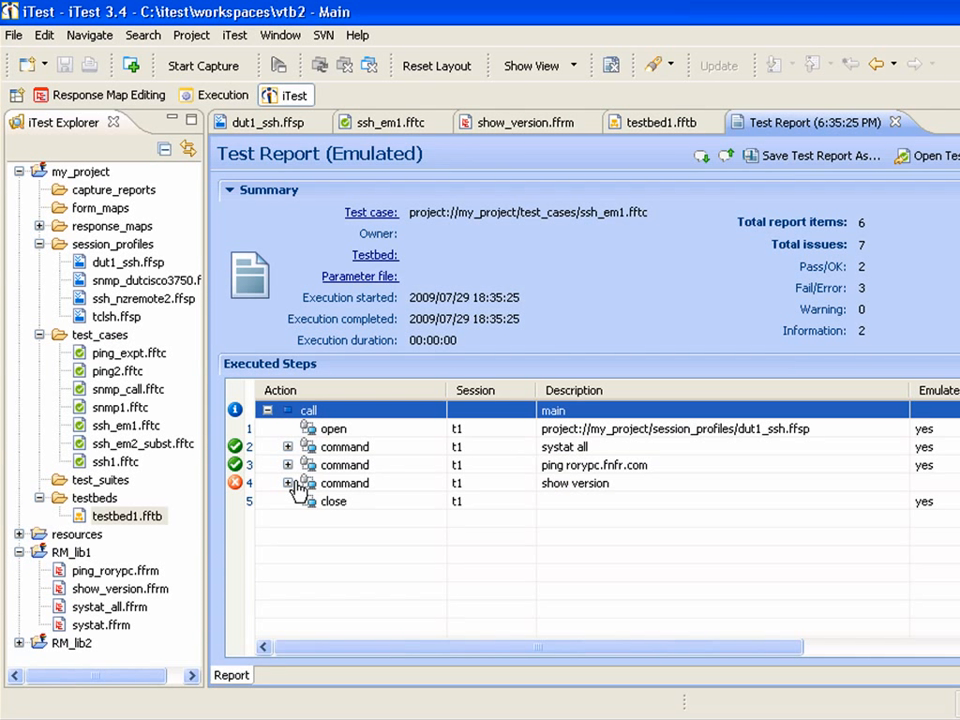
{"action": "left_click", "coordinate": [897, 124]}
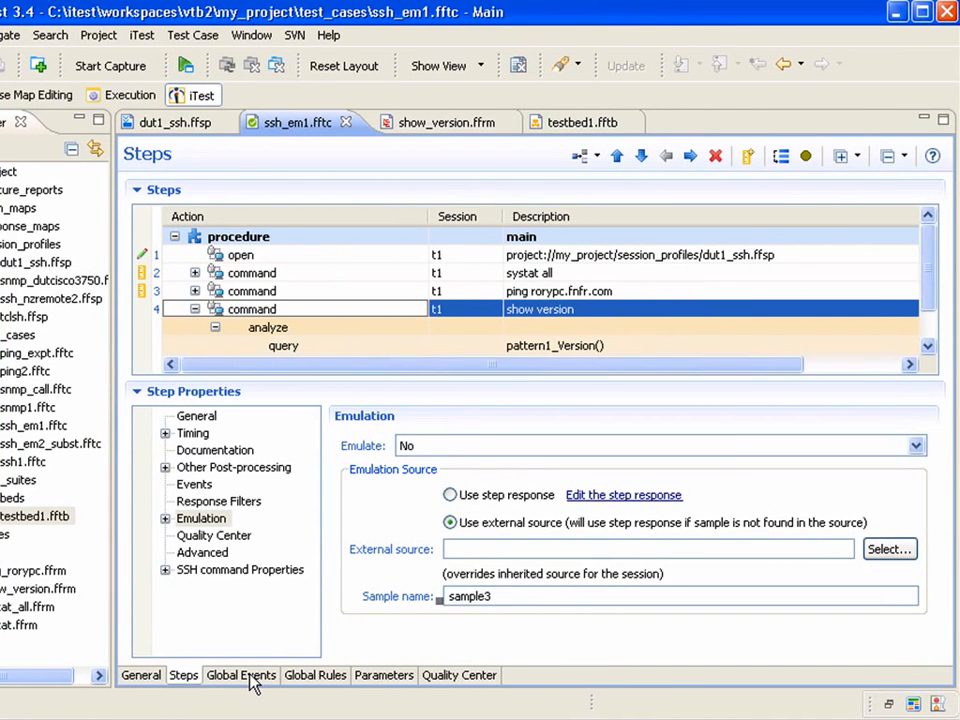
Examine the actions of the three emulation events for invalid structured data, missing sample name and missing source in the test case's global events.
{"action": "left_click", "coordinate": [250, 677]}
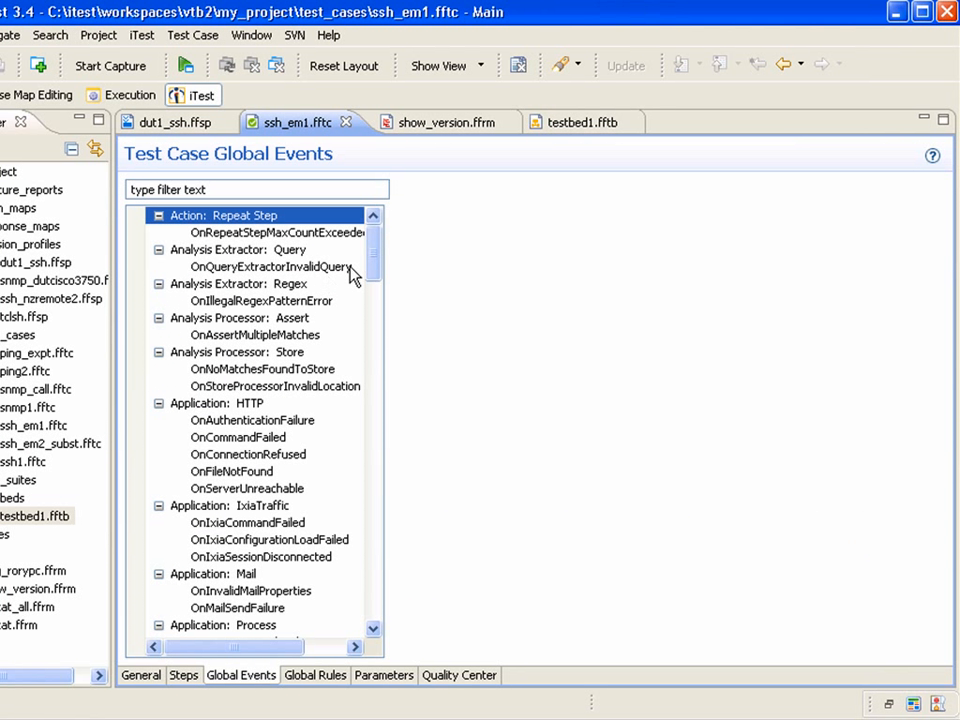
{"action": "scroll", "coordinate": [373, 296], "scroll_direction": "down", "scroll_amount": 5}
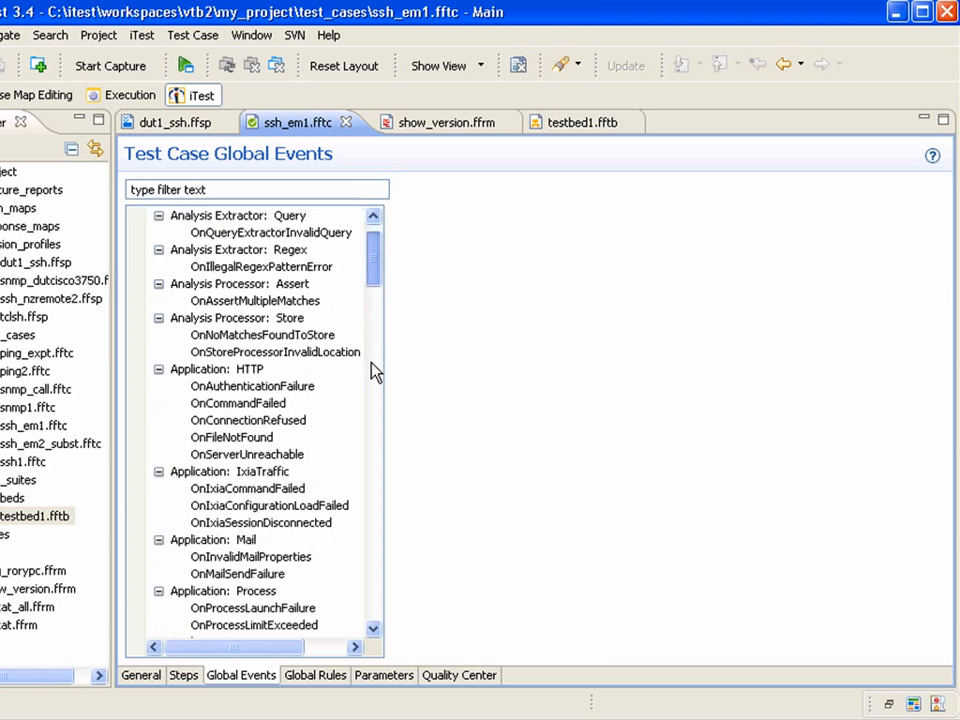
{"action": "scroll", "coordinate": [362, 460], "scroll_direction": "down", "scroll_amount": 15}
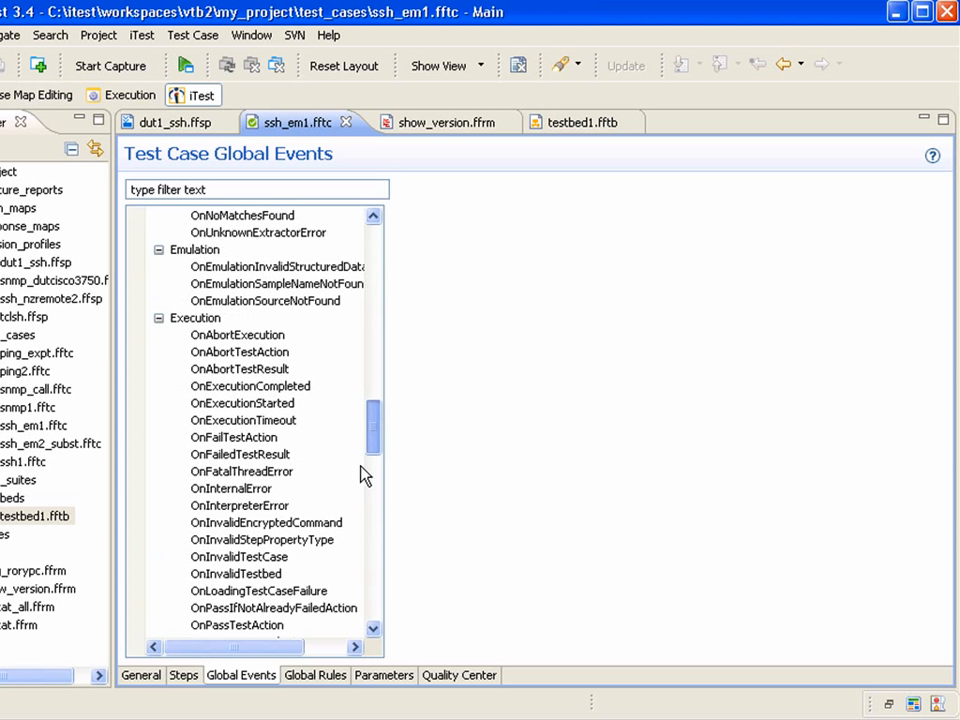
{"action": "mouse_move", "coordinate": [362, 462]}
{"action": "left_mouse_down"}
{"action": "mouse_move", "coordinate": [367, 436]}
{"action": "mouse_move", "coordinate": [370, 444]}
{"action": "left_mouse_up"}
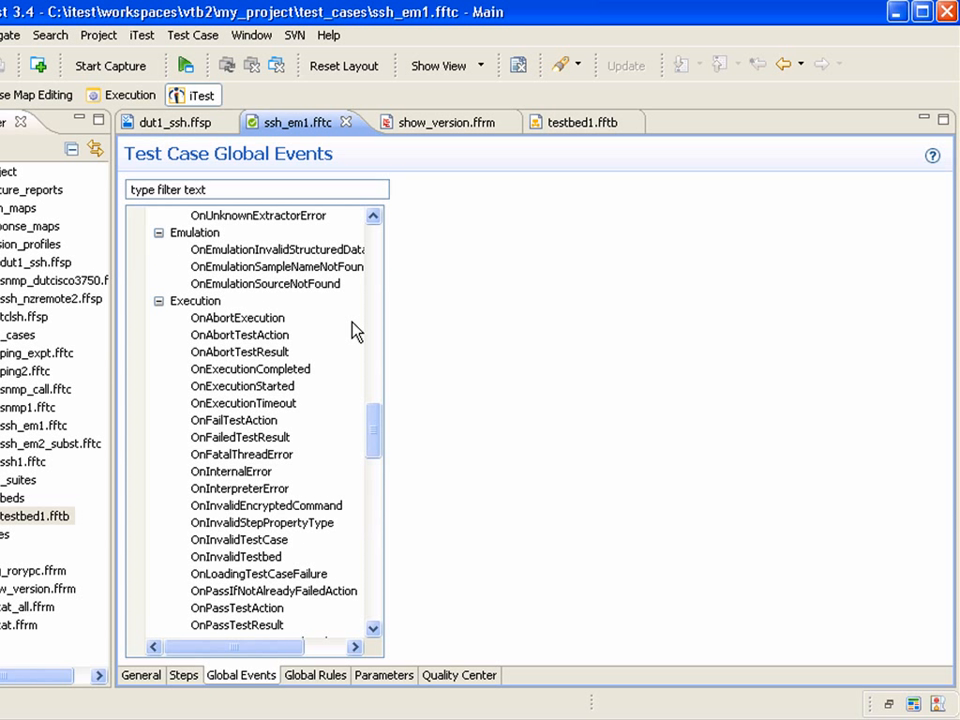
{"action": "left_click", "coordinate": [309, 257]}
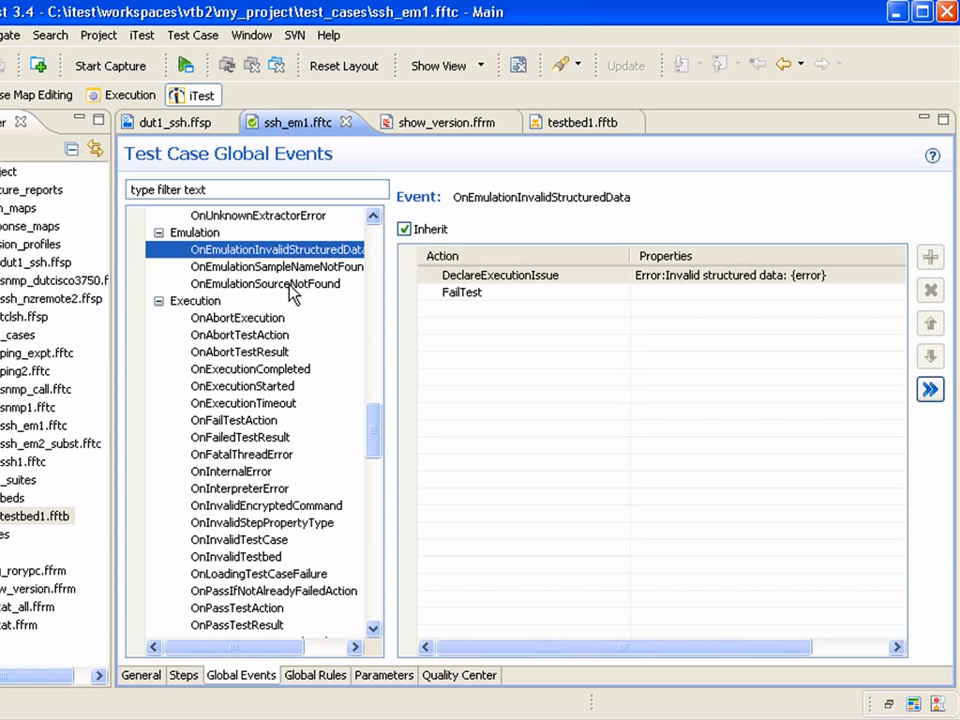
{"action": "left_click", "coordinate": [293, 285]}
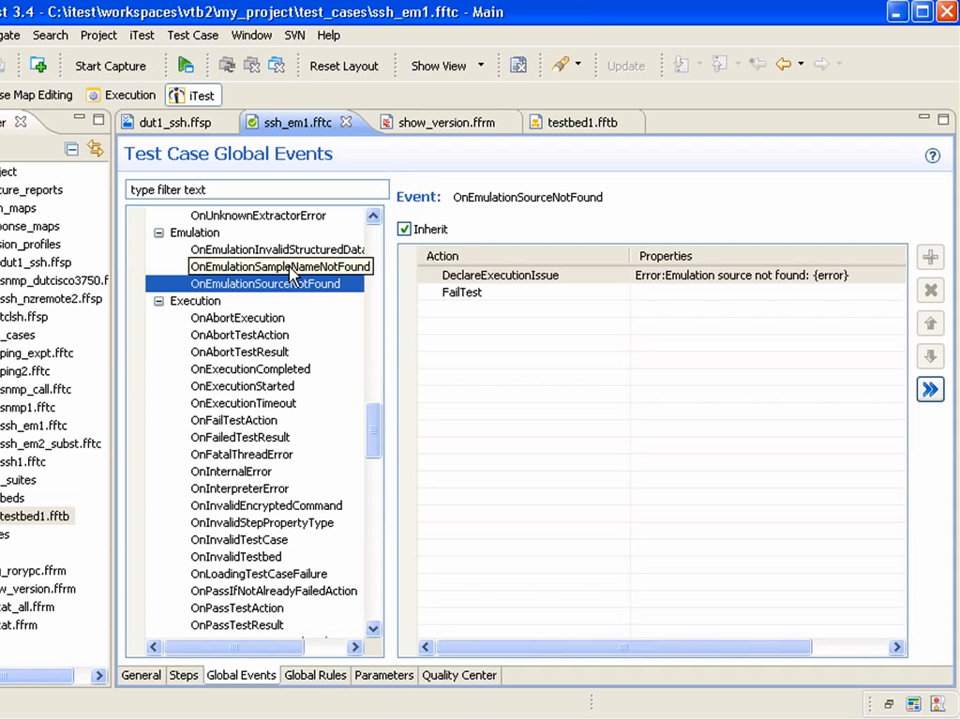
{"action": "left_click", "coordinate": [293, 268]}
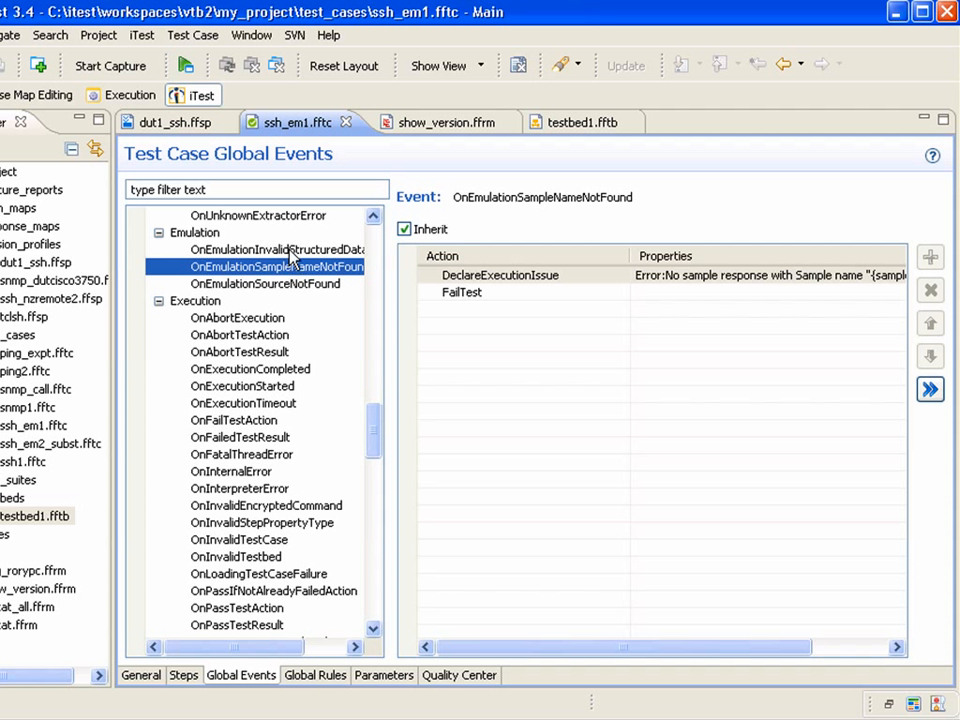
{"action": "left_click", "coordinate": [293, 251]}
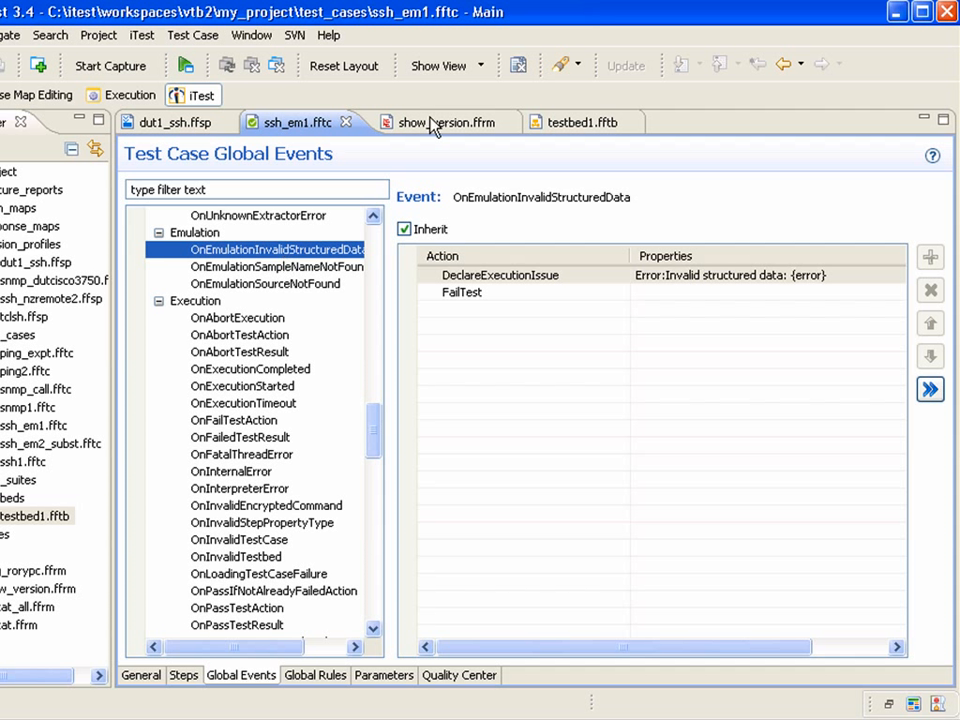
Check the show version step's own step response, and inspect sample2's response in show_version.ffrm.
{"action": "left_click", "coordinate": [184, 679]}
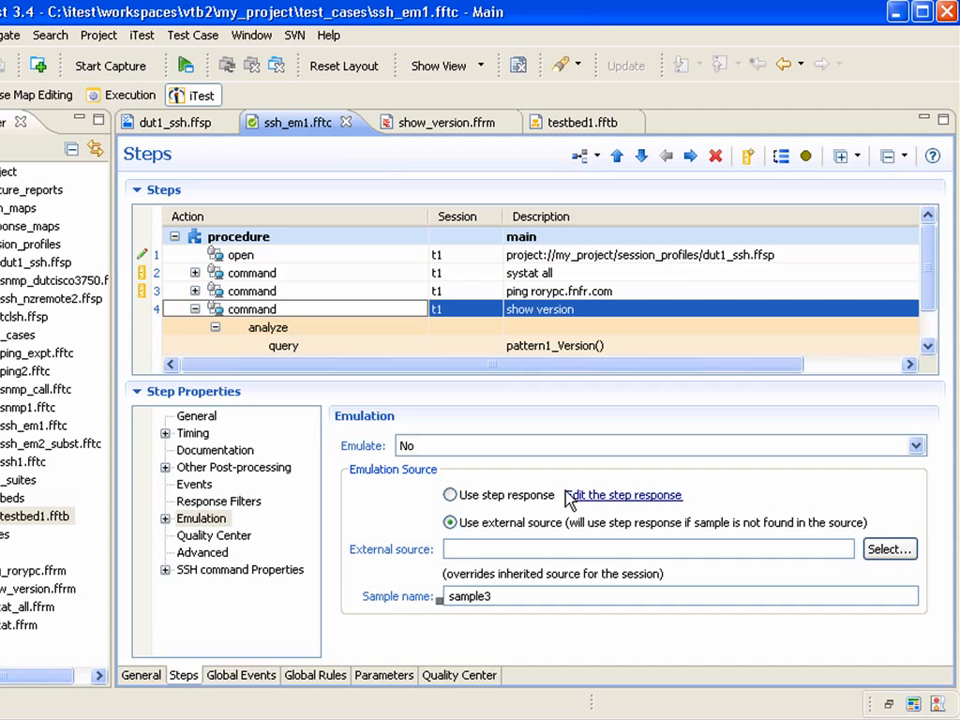
{"action": "left_click", "coordinate": [598, 496]}
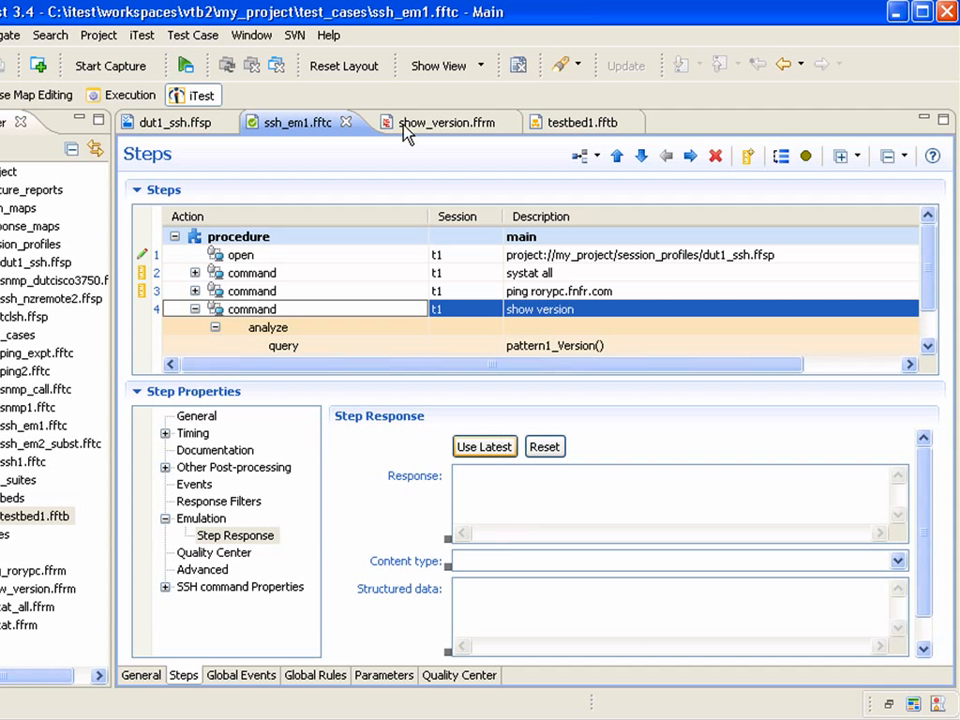
{"action": "left_click", "coordinate": [440, 133]}
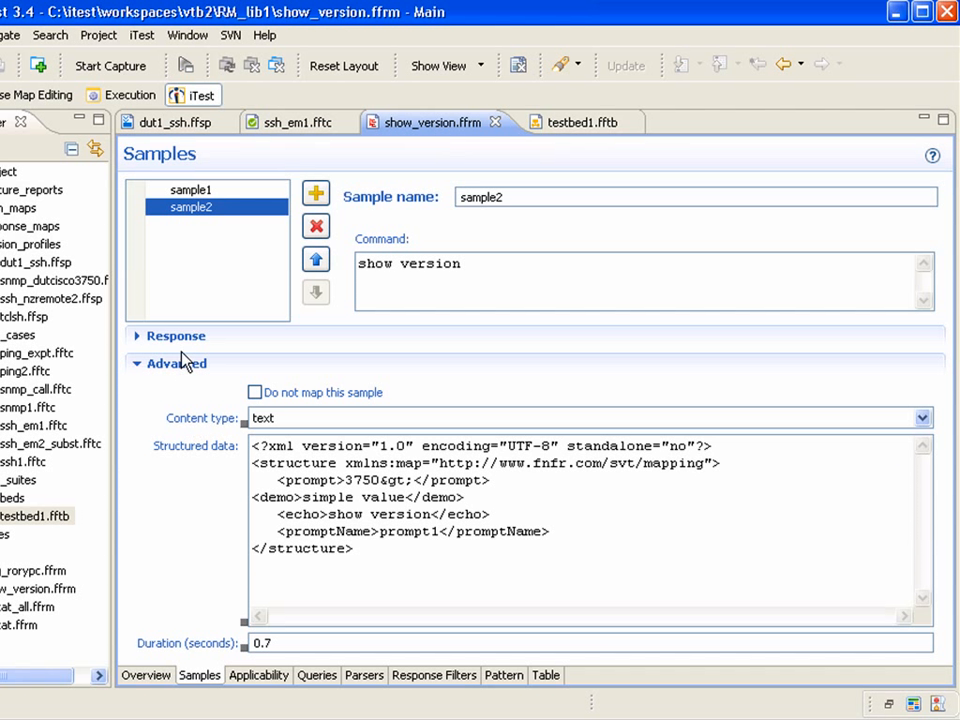
{"action": "left_click", "coordinate": [182, 339]}
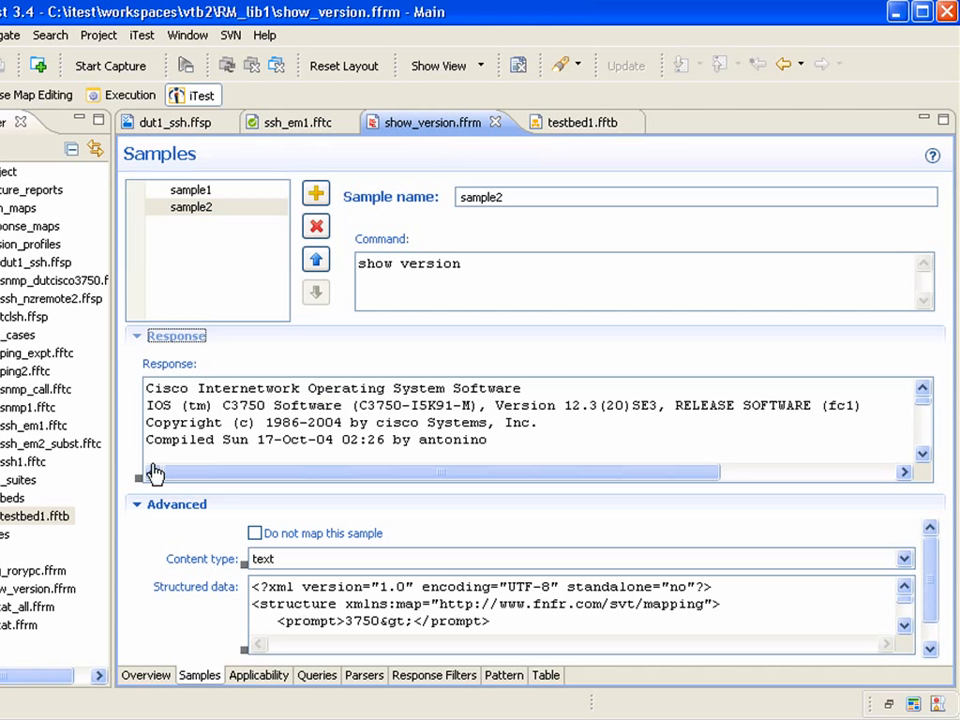
{"action": "left_click", "coordinate": [172, 340]}
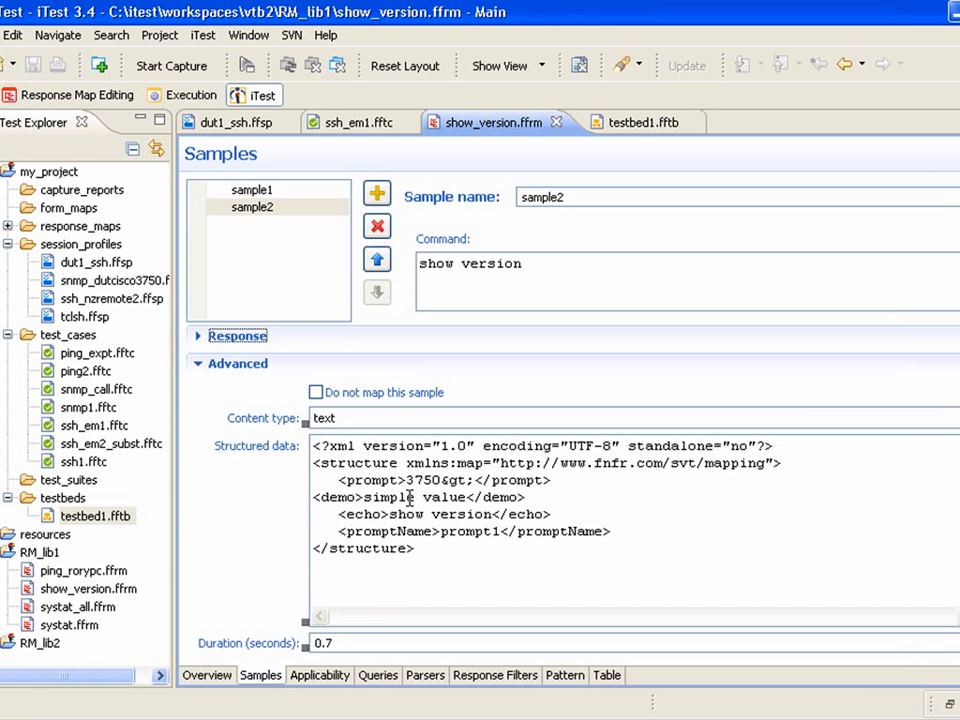
Open the ssh1.fftc and ssh_em2_subst.fftc test cases from my_project.
{"action": "double_click", "coordinate": [100, 460]}
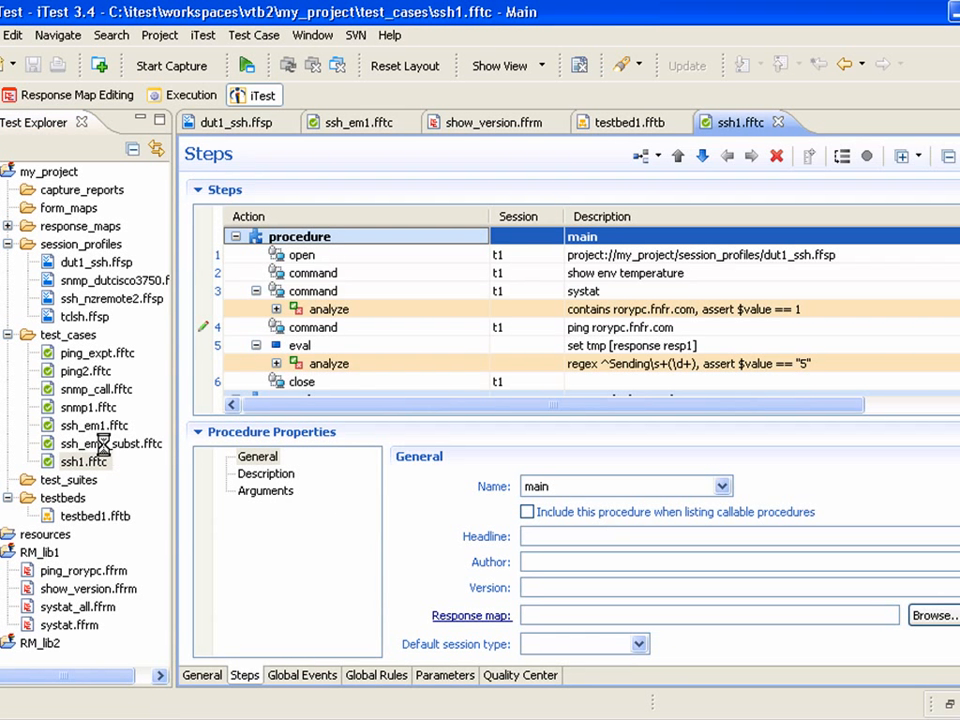
{"action": "double_click", "coordinate": [103, 443]}
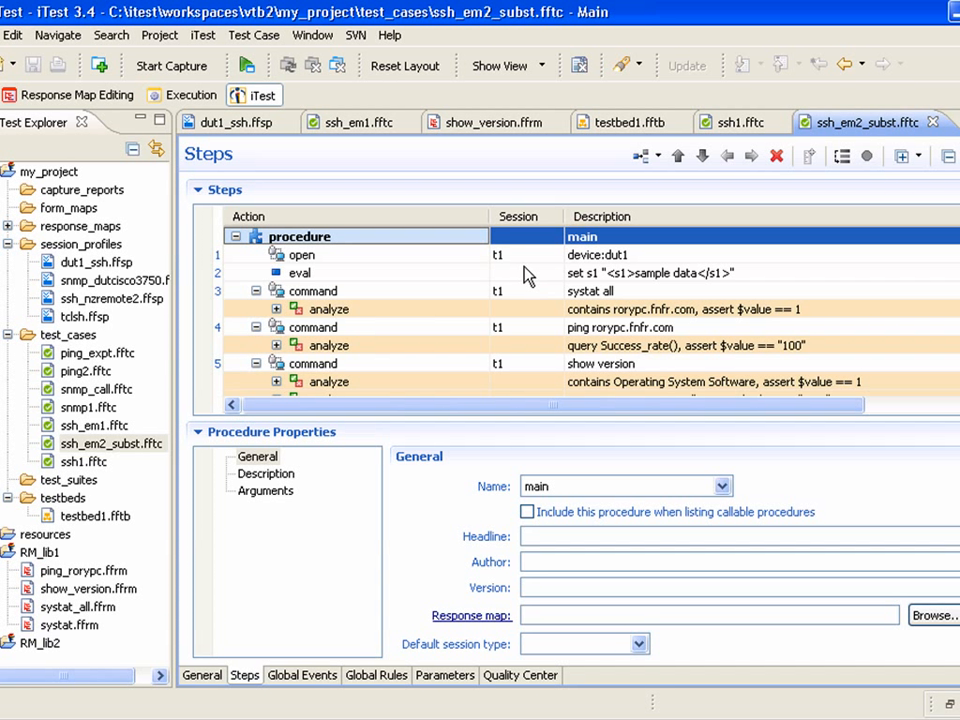
Duplicate sample2 in the show_version.ffrm response map.
{"action": "left_click", "coordinate": [497, 128]}
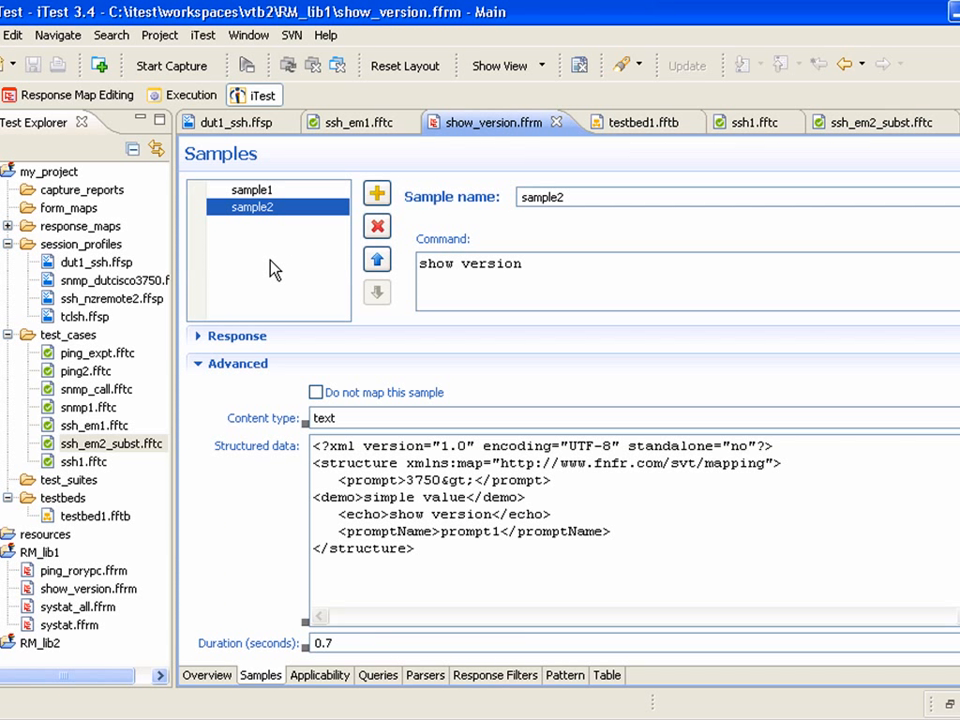
{"action": "key", "text": "ctrl+v"}
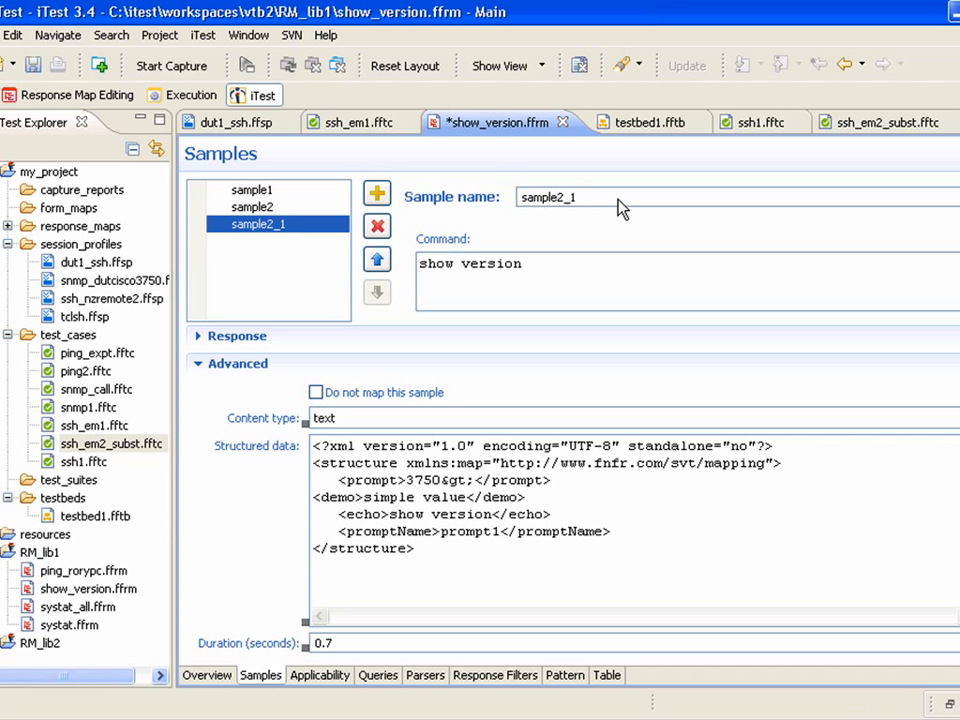
Rename the duplicated sample in show_version.ffrm to subst1.
{"action": "left_click", "coordinate": [589, 197]}
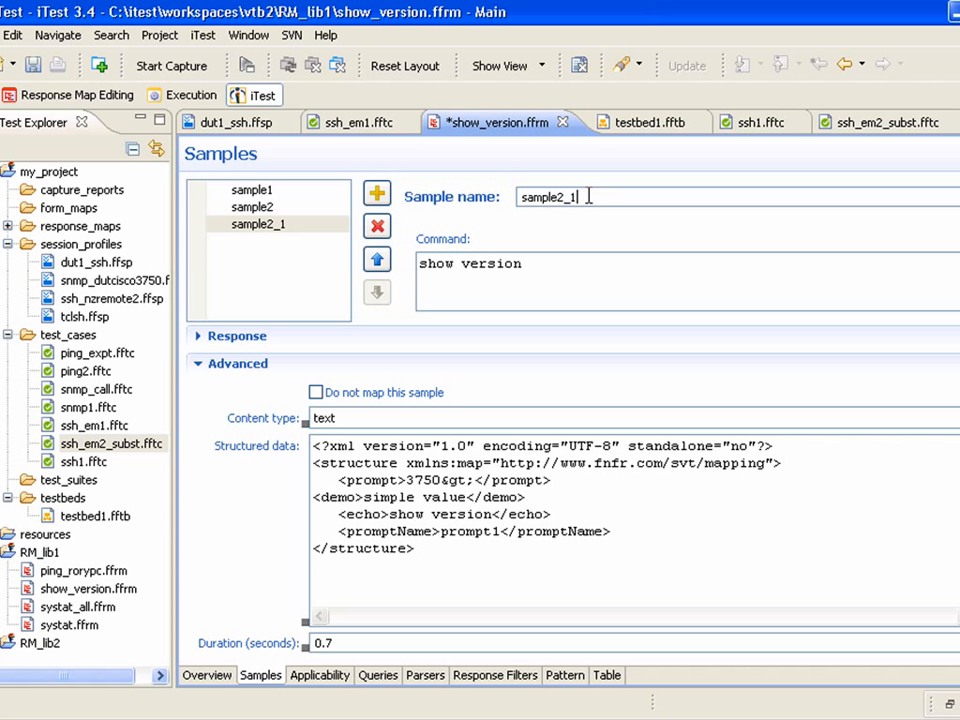
{"action": "key", "text": "BackSpace"}
{"action": "key", "text": "BackSpace"}
{"action": "key", "text": "BackSpace"}
{"action": "key", "text": "BackSpace"}
{"action": "key", "text": "BackSpace"}
{"action": "key", "text": "BackSpace"}
{"action": "key", "text": "BackSpace"}
{"action": "key", "text": "BackSpace"}
{"action": "type", "text": "ubst1"}
Replace the demo element in subst1's structured data with the variable $s1 and save the response map.
{"action": "left_click", "coordinate": [530, 497]}
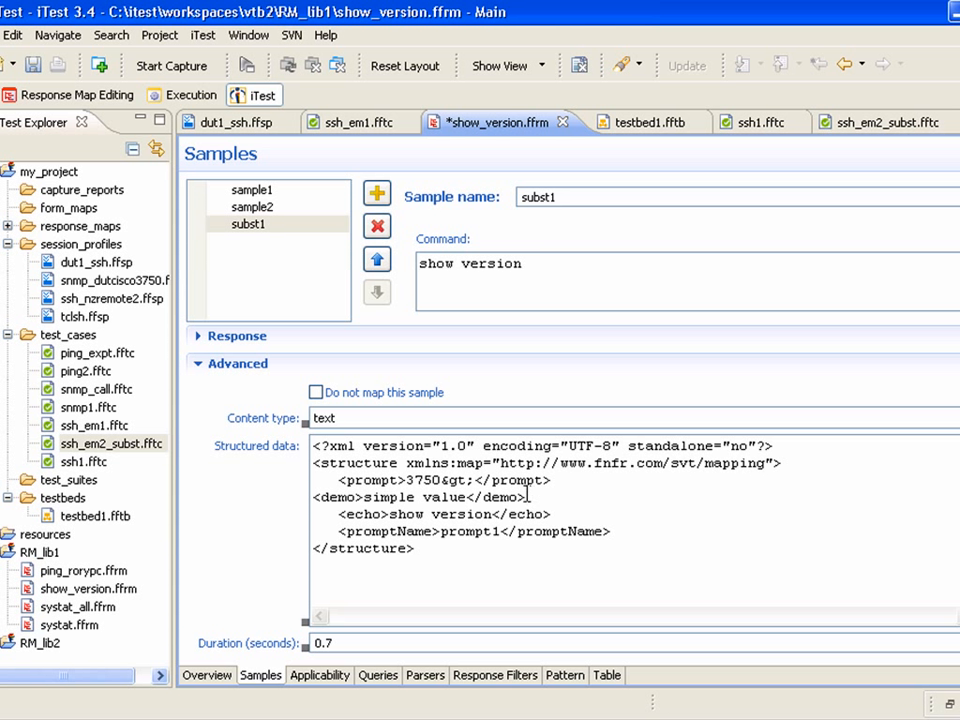
{"action": "key", "text": "shift+Home"}
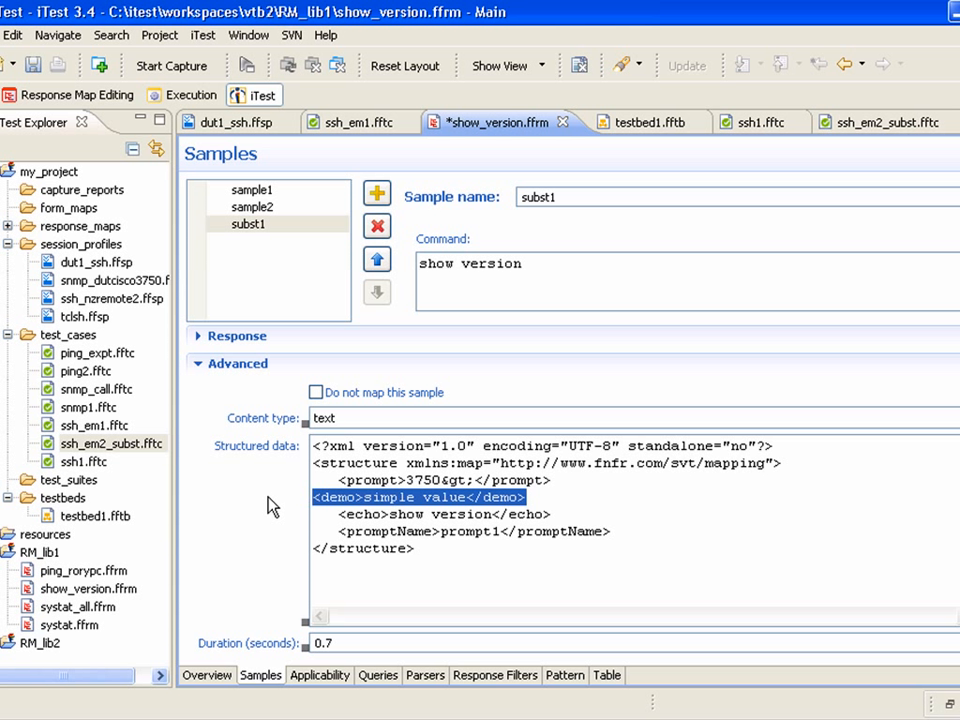
{"action": "type", "text": "$s1"}
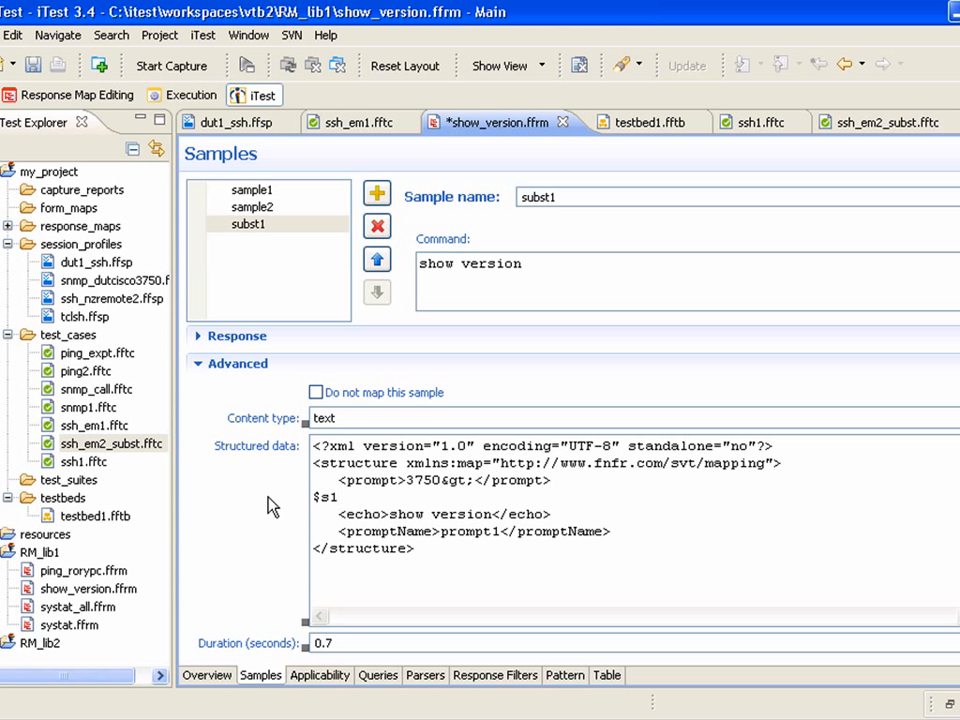
{"action": "key", "text": "ctrl+s"}
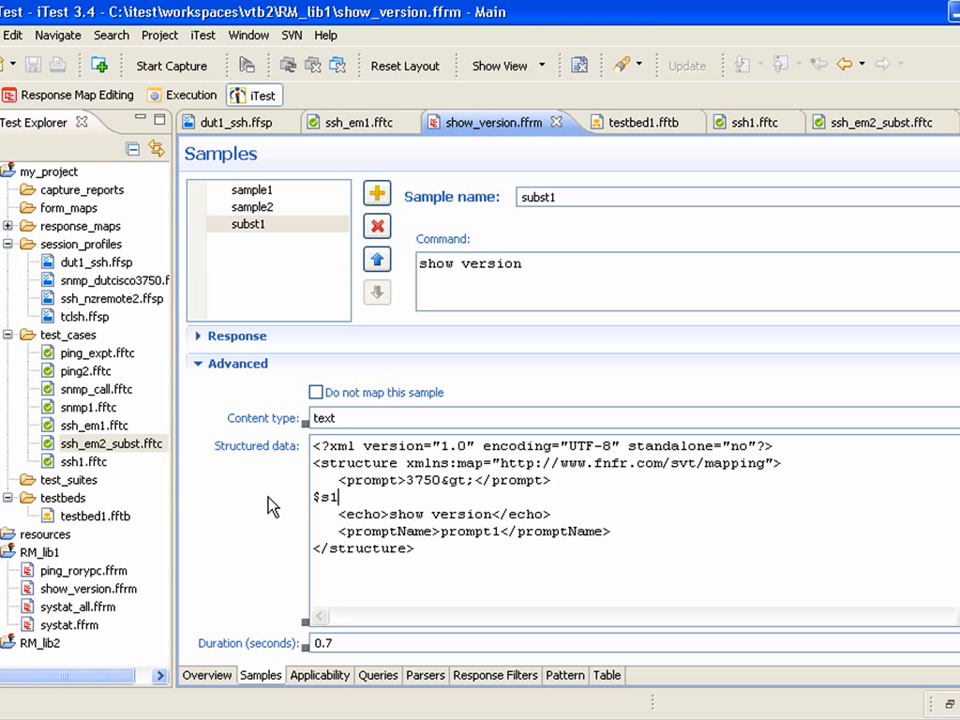
Enable field substitution for the structured data of subst1 and save show_version.ffrm.
{"action": "left_click", "coordinate": [303, 621]}
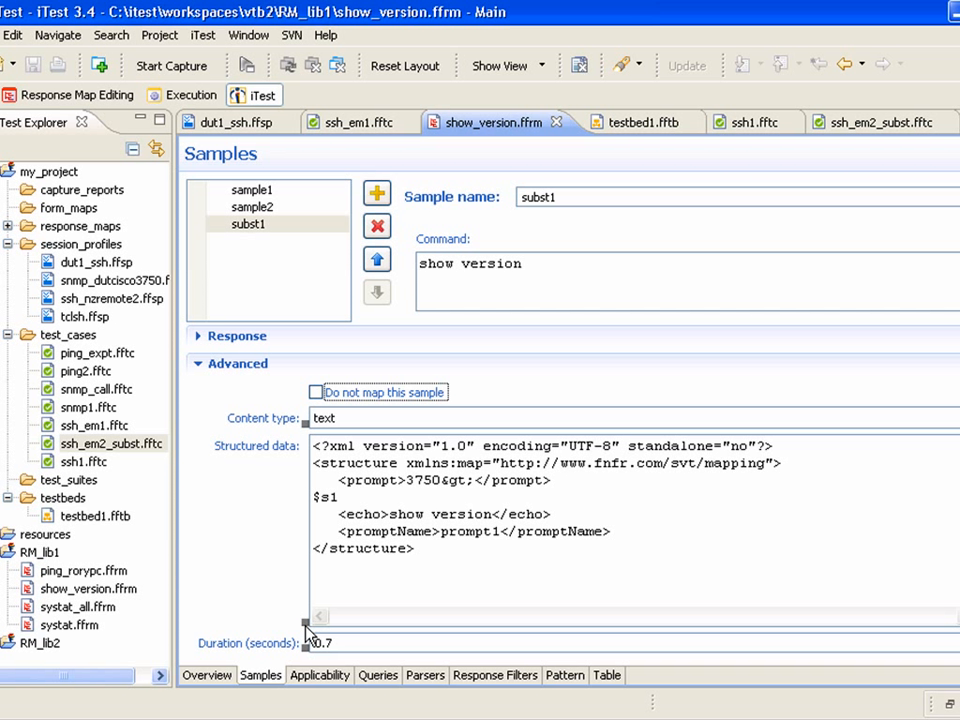
{"action": "left_click", "coordinate": [305, 622]}
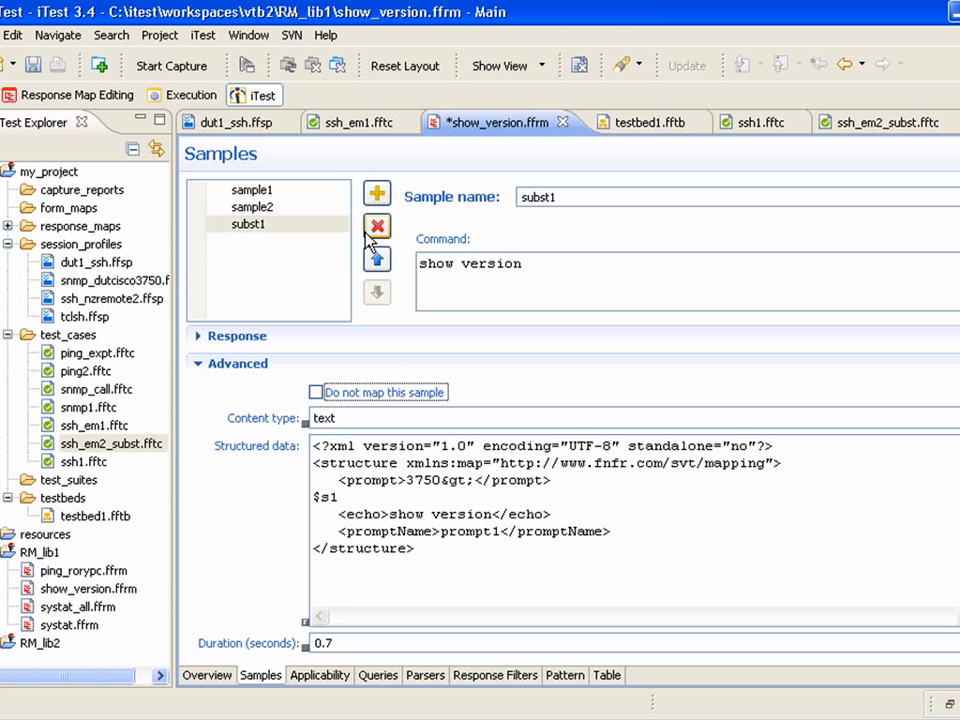
{"action": "key", "text": "ctrl+s"}
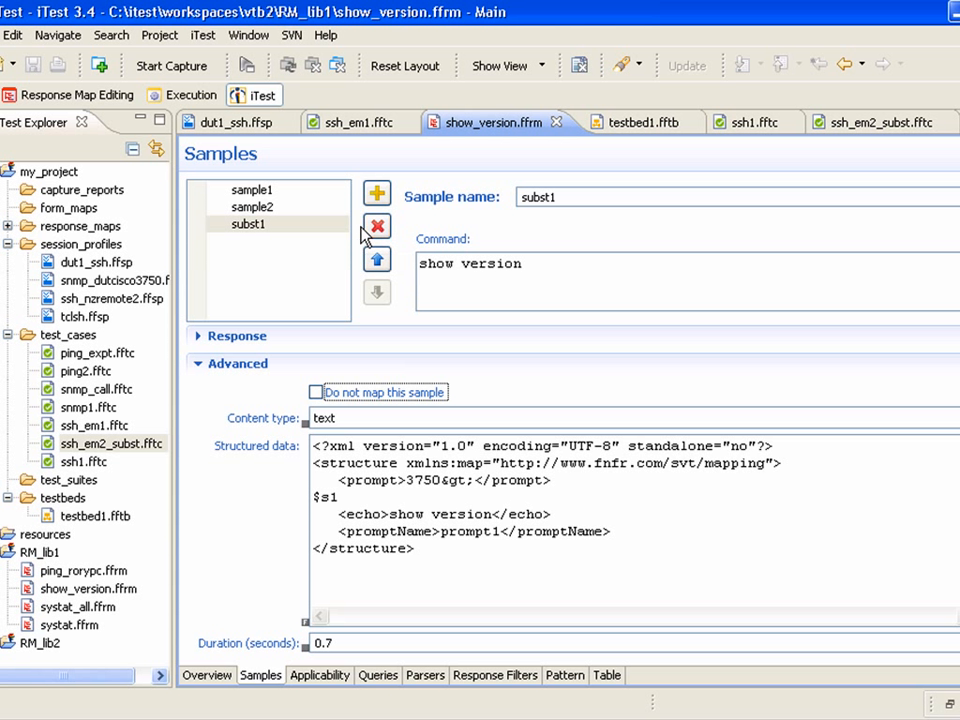
In ssh_em1.fftc, replace the emulation sample name of the show version step with subst1.
{"action": "left_click", "coordinate": [357, 128]}
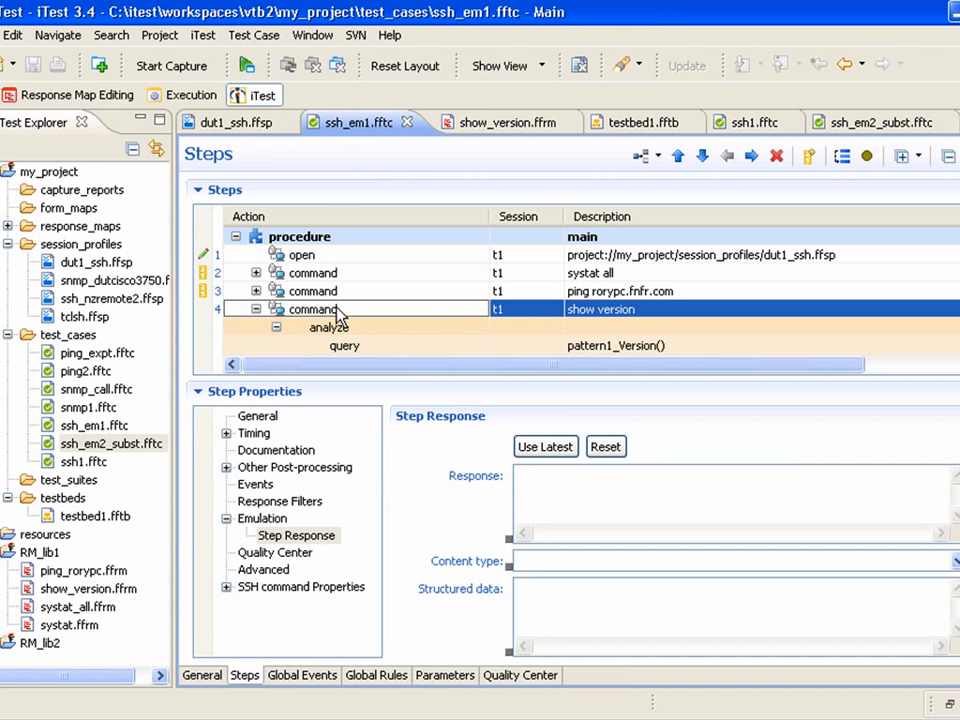
{"action": "left_click", "coordinate": [266, 518]}
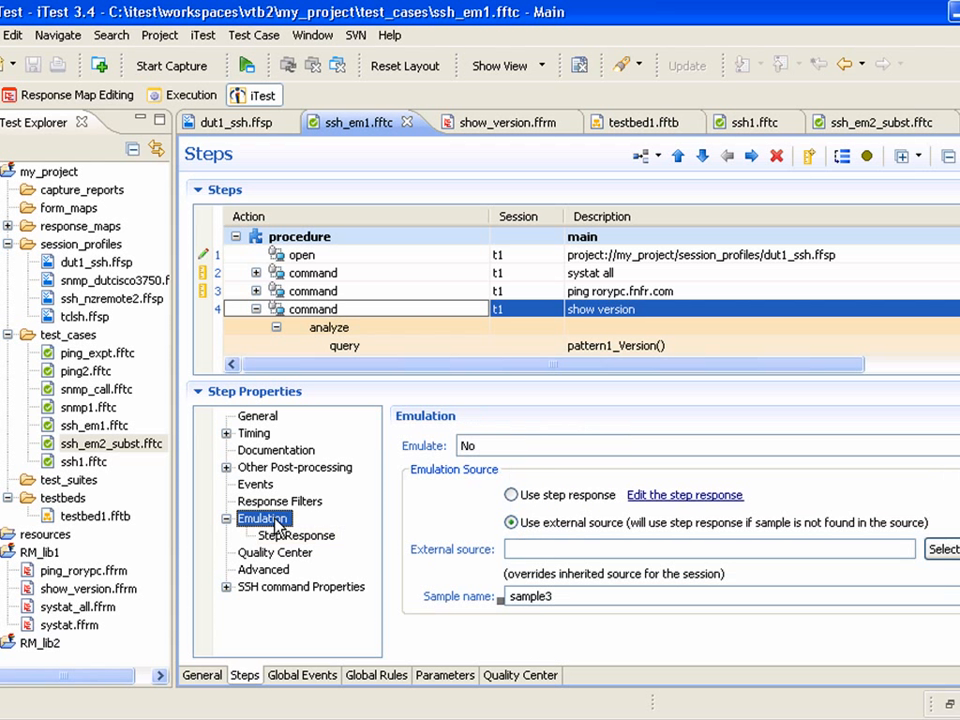
{"action": "left_click", "coordinate": [560, 596]}
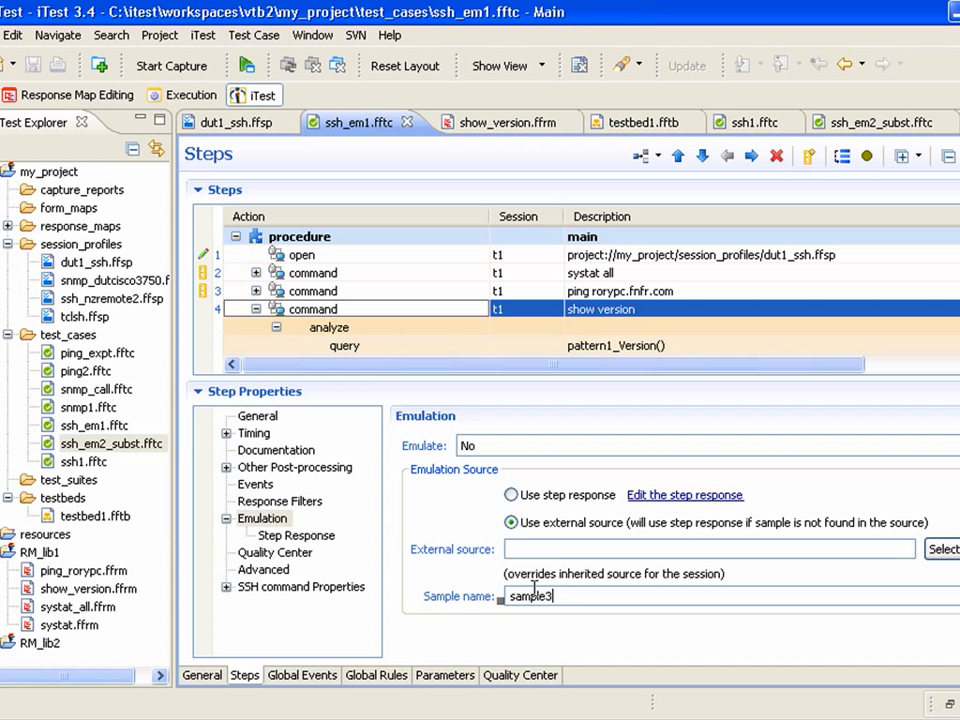
{"action": "key", "text": "BackSpace"}
{"action": "key", "text": "BackSpace"}
{"action": "key", "text": "BackSpace"}
{"action": "key", "text": "BackSpace"}
{"action": "key", "text": "BackSpace"}
{"action": "key", "text": "BackSpace"}
{"action": "key", "text": "BackSpace"}
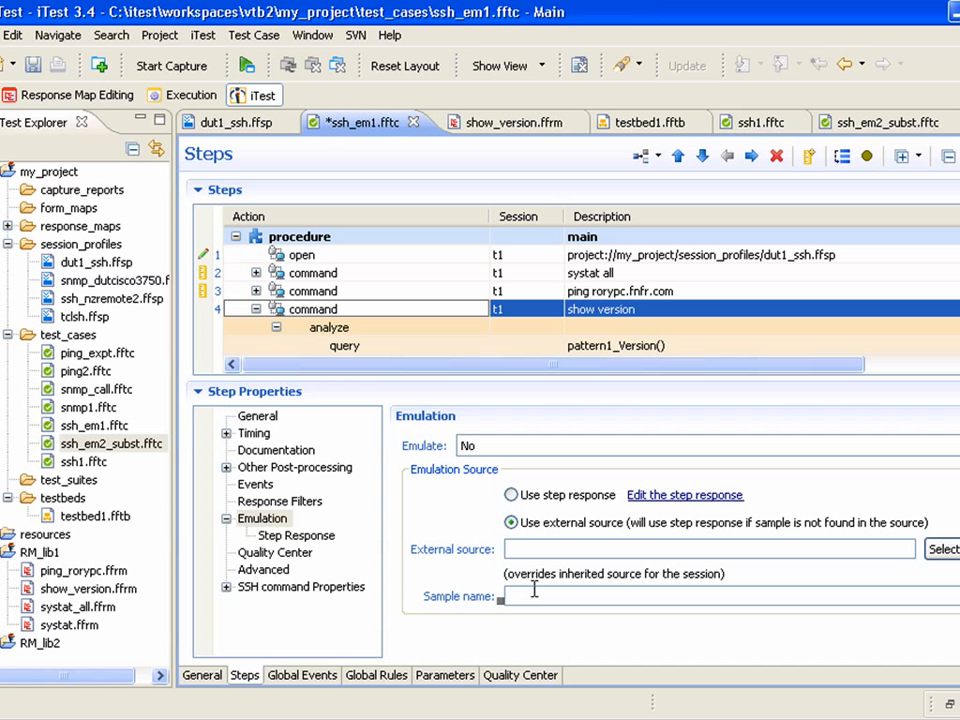
{"action": "type", "text": "subset1"}
Check the emulation settings of the open step and the show version step in ssh_em2_subst.fftc.
{"action": "left_click", "coordinate": [868, 130]}
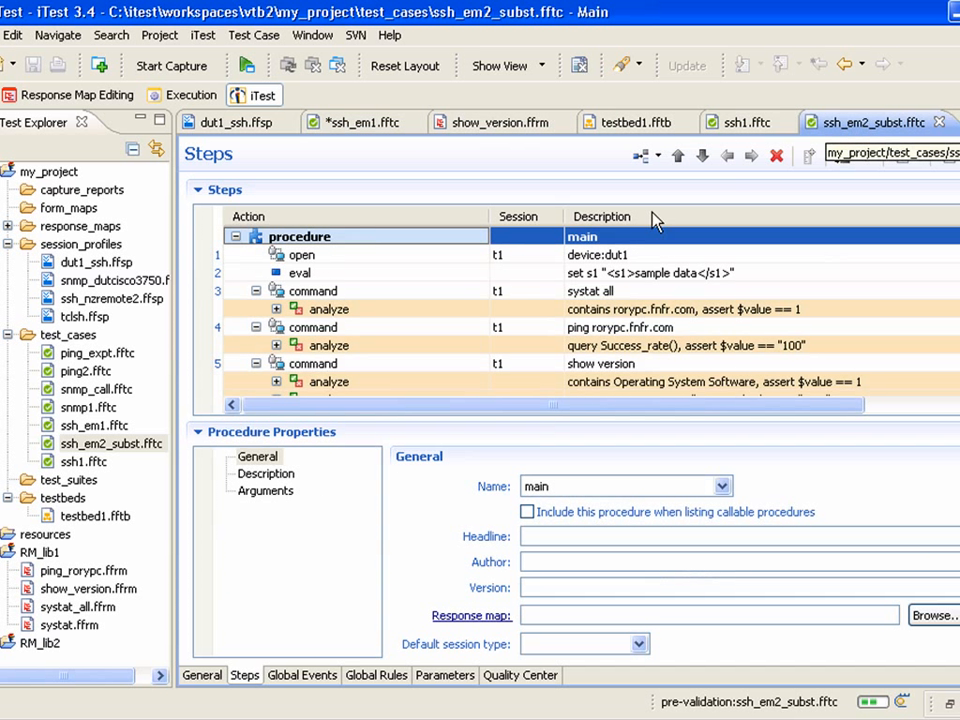
{"action": "left_click", "coordinate": [598, 255]}
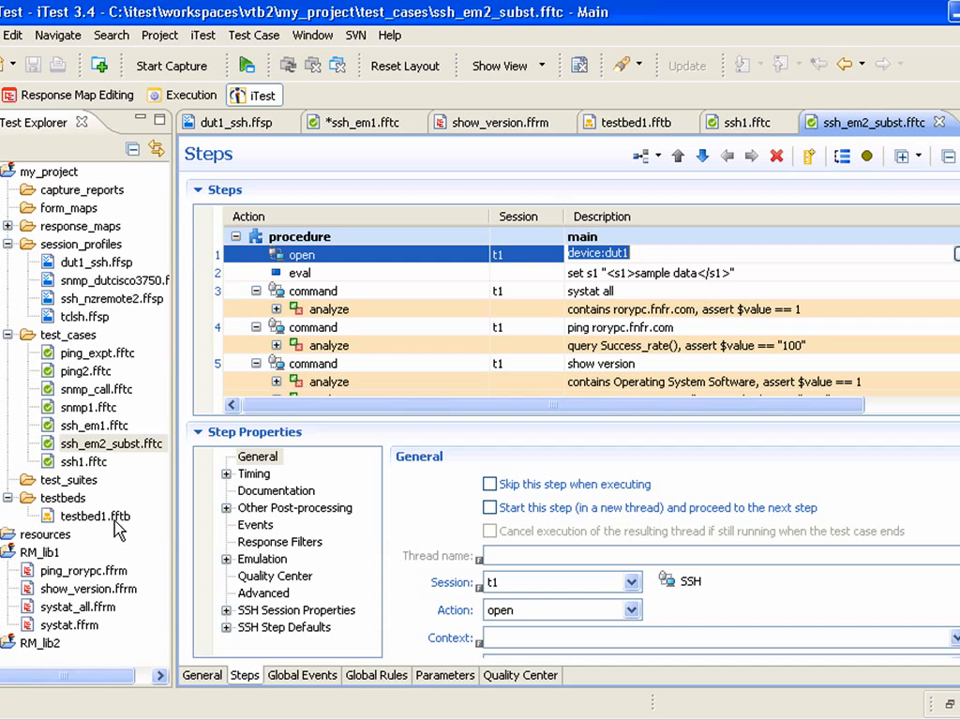
{"action": "left_click", "coordinate": [259, 562]}
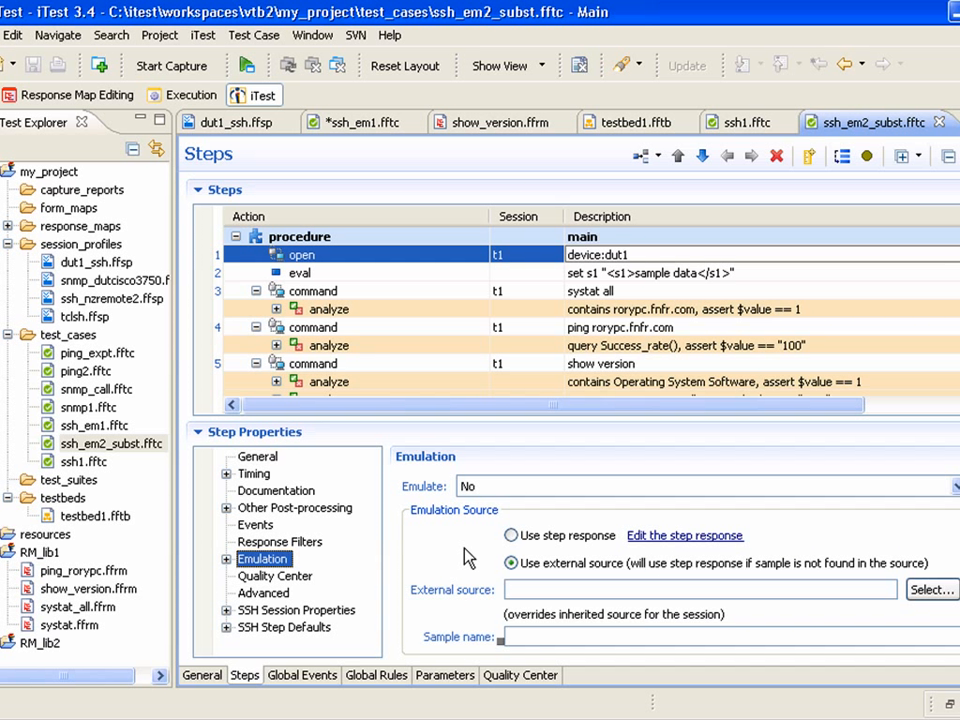
{"action": "left_click", "coordinate": [554, 637]}
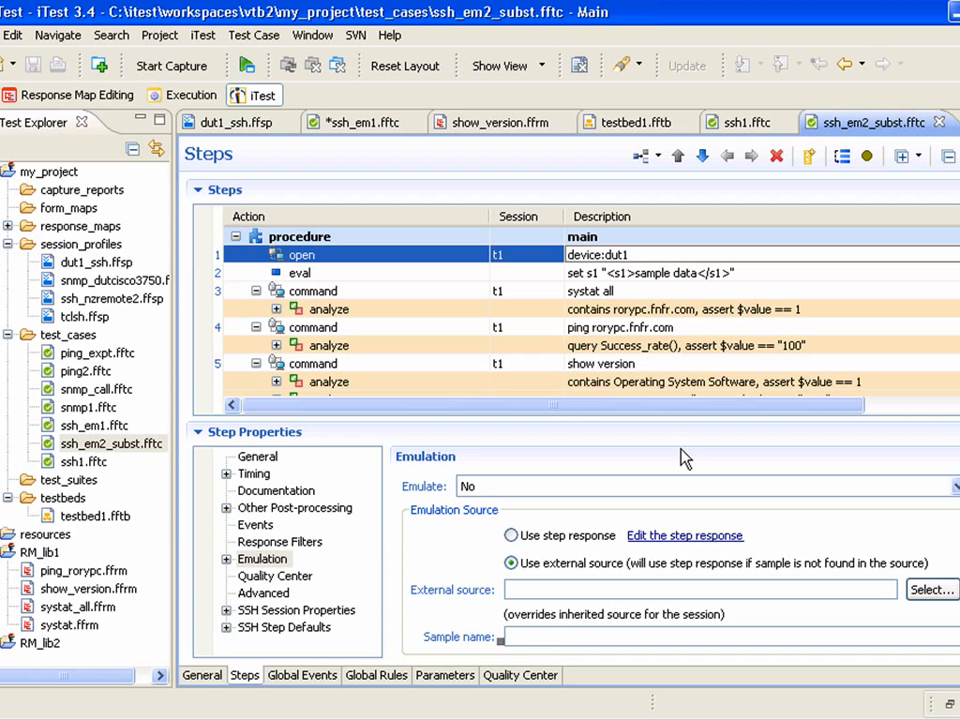
{"action": "left_click", "coordinate": [551, 370]}
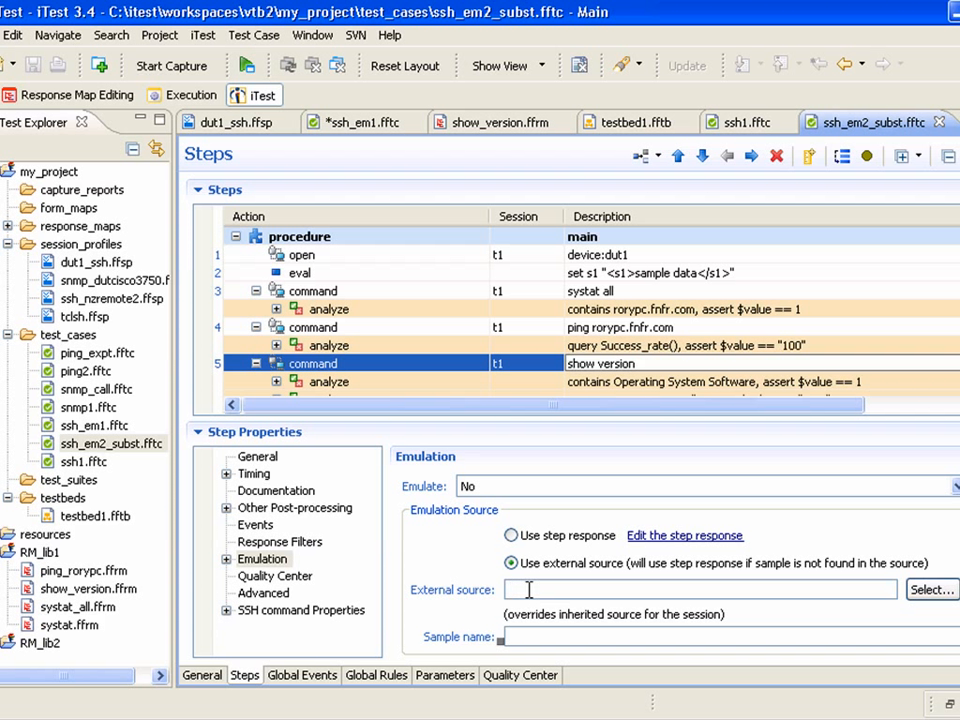
{"action": "left_click", "coordinate": [529, 590]}
{"action": "type", "text": "sub"}
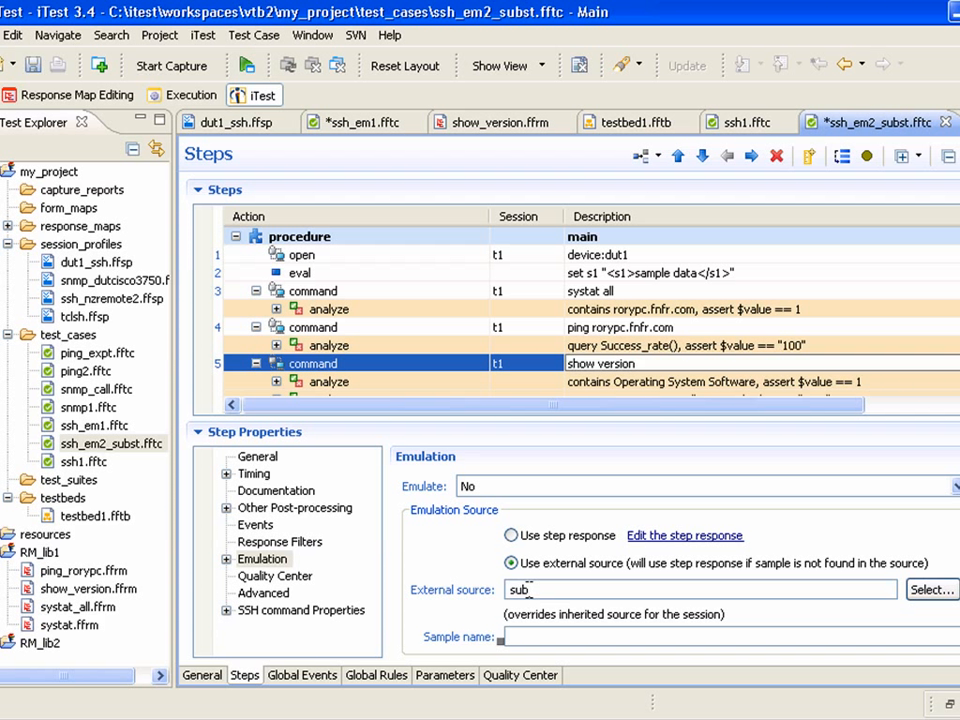
{"action": "type", "text": "st1"}
{"action": "key", "text": "BackSpace"}
{"action": "key", "text": "BackSpace"}
{"action": "key", "text": "BackSpace"}
{"action": "key", "text": "BackSpace"}
{"action": "key", "text": "BackSpace"}
{"action": "key", "text": "BackSpace"}
Set the show version step's emulation sample name to subst1, save ssh_em2_subst.fftc and execute it.
{"action": "type", "text": "subst1"}
{"action": "key", "text": "ctrl+s"}
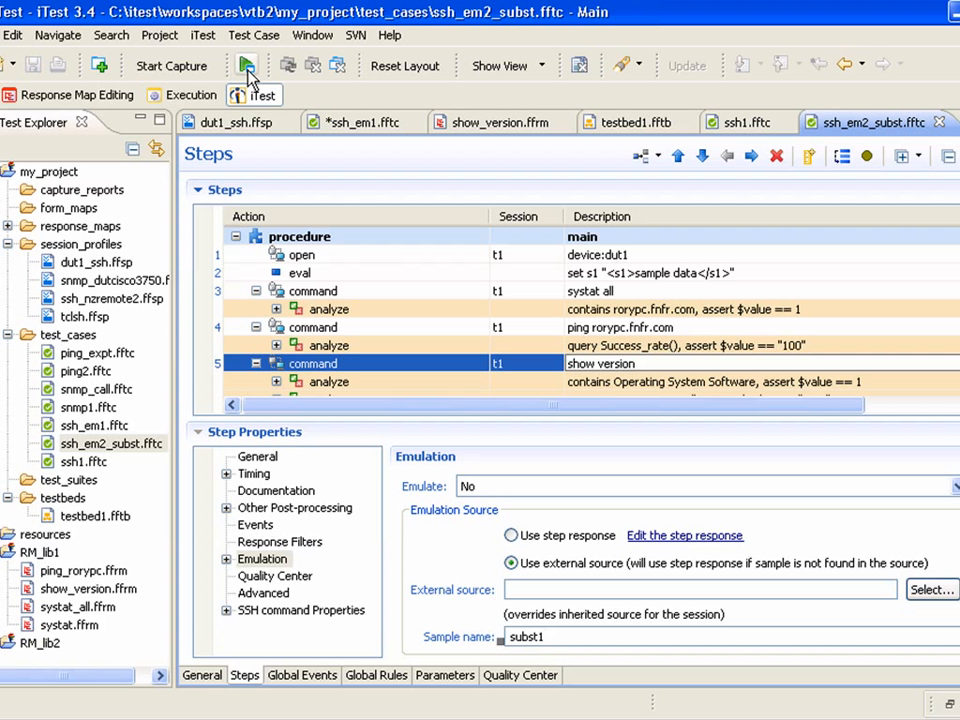
{"action": "left_click", "coordinate": [247, 68]}
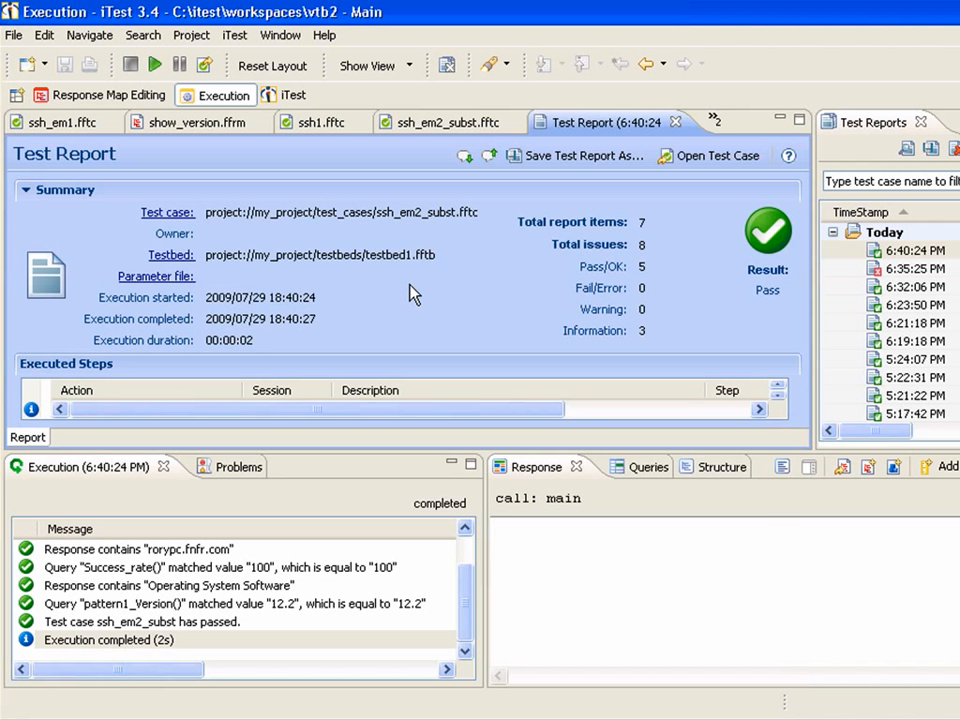
Activate emulation for all 'open' steps of ssh_em2_subst.fftc and save the test case.
{"action": "left_click", "coordinate": [68, 192]}
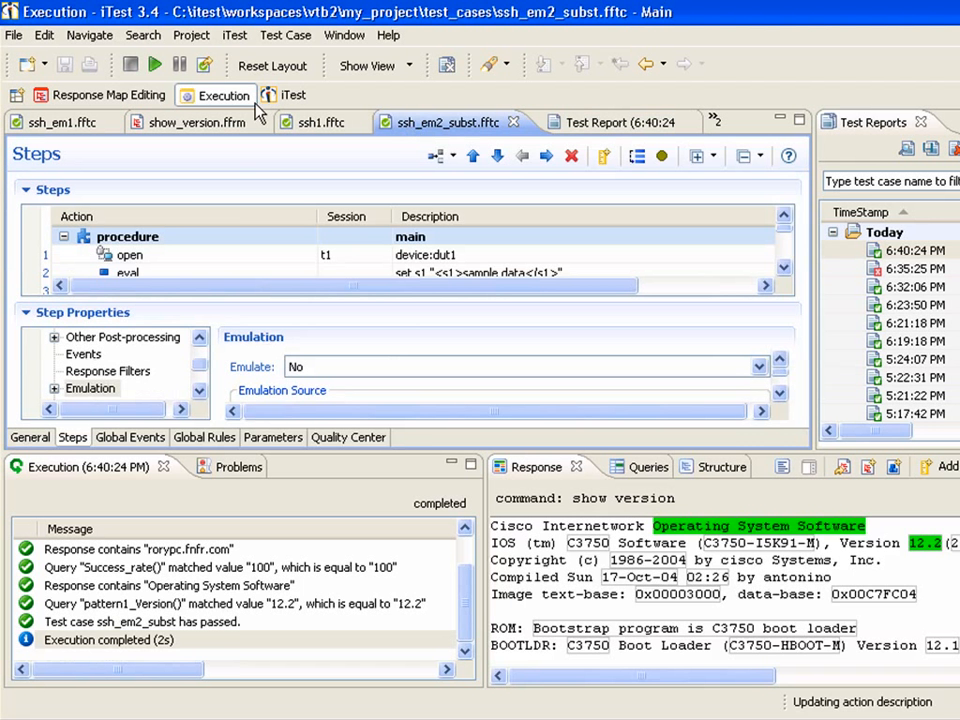
{"action": "left_click", "coordinate": [283, 38]}
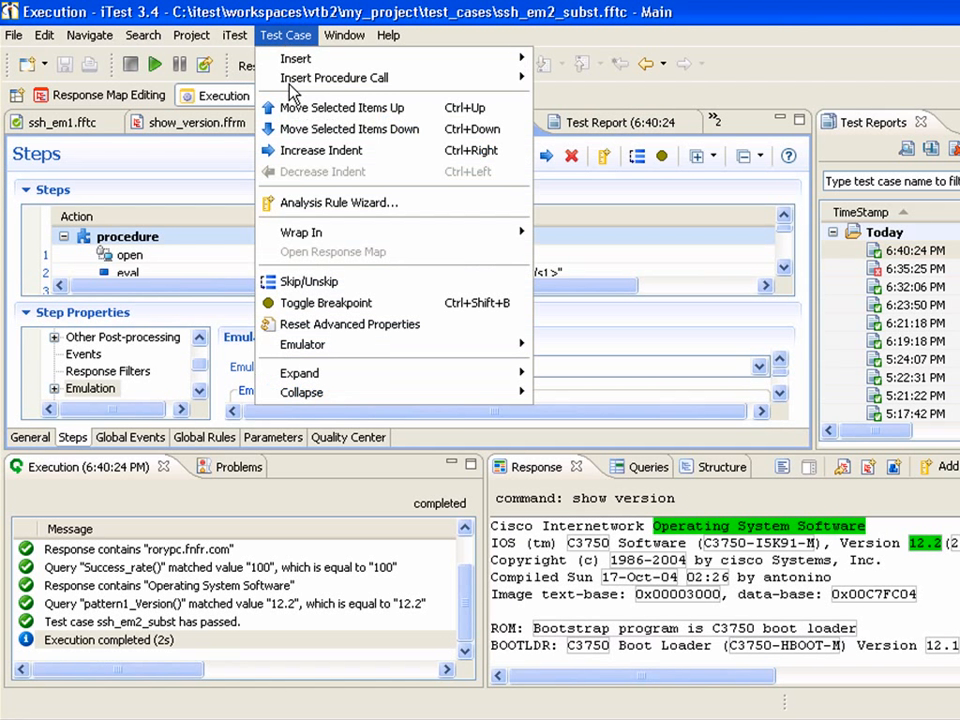
{"action": "mouse_move", "coordinate": [381, 346]}
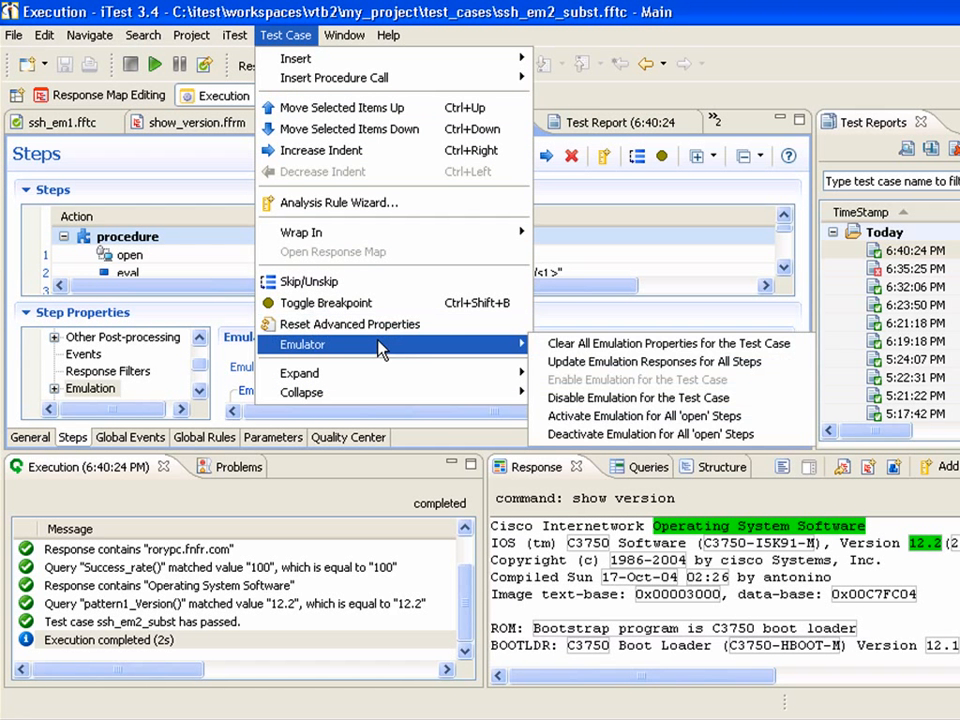
{"action": "left_click", "coordinate": [573, 416]}
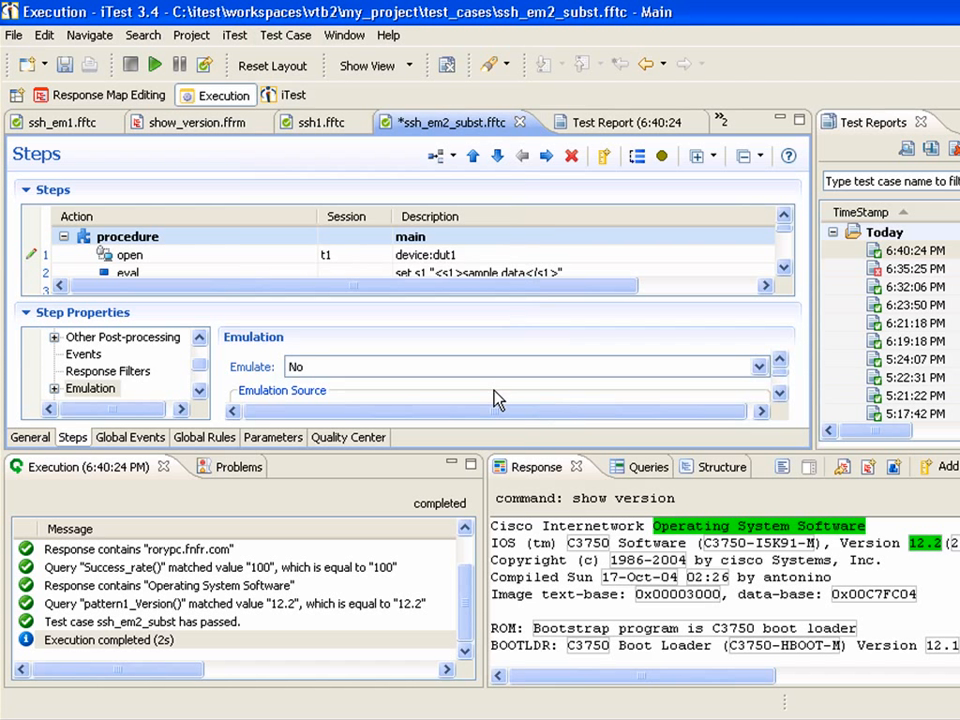
{"action": "key", "text": "ctrl+s"}
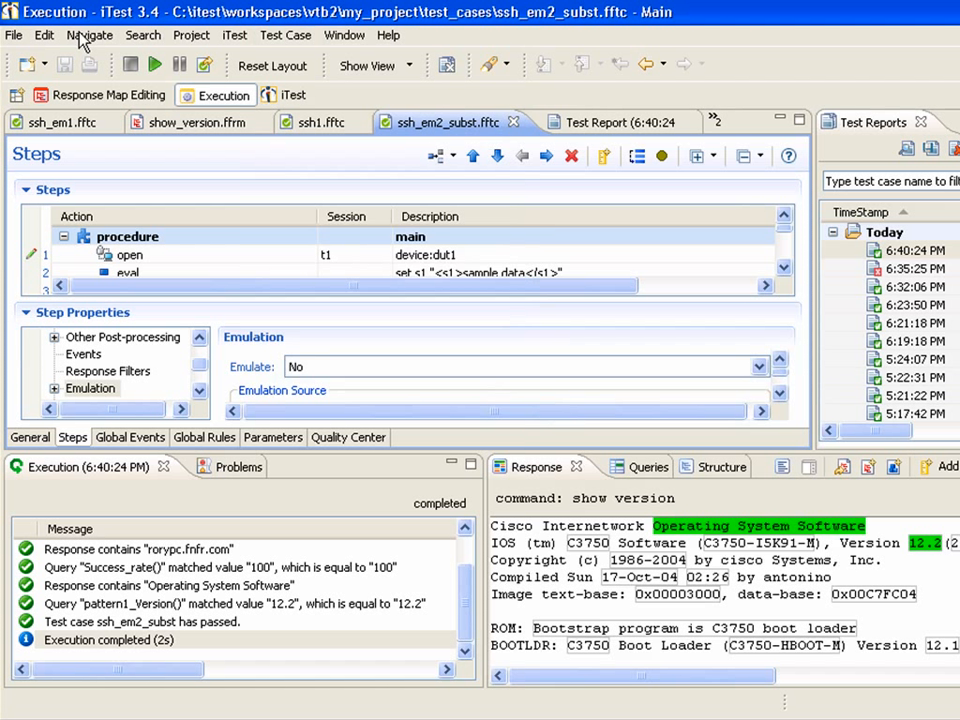
Execute ssh_em2_subst.fftc with emulation active, display the response structure and close the emulated test report.
{"action": "left_click", "coordinate": [155, 65]}
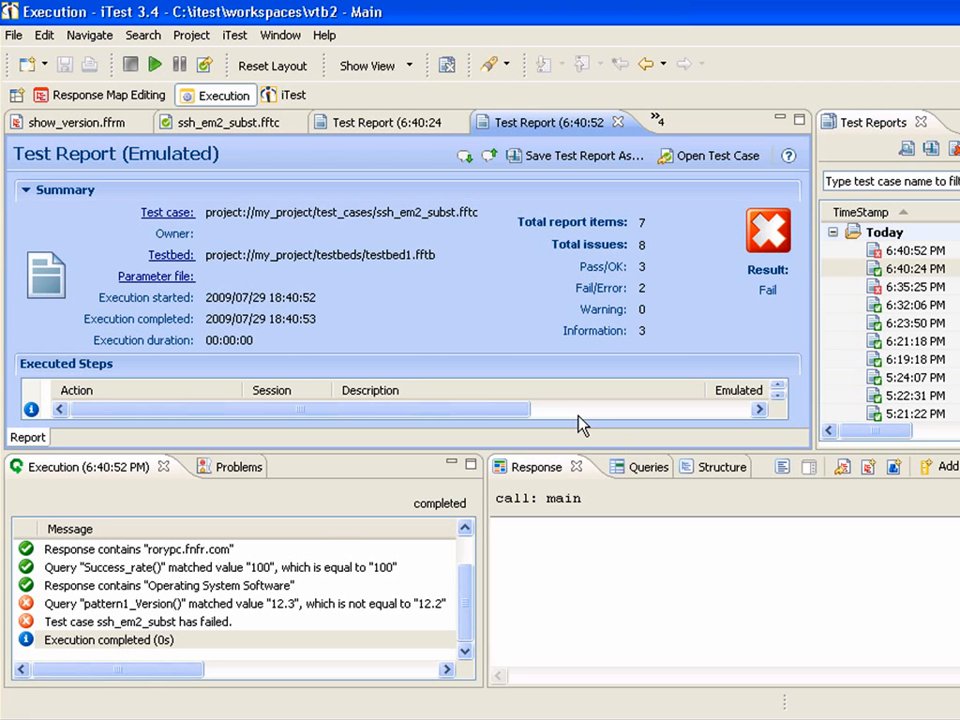
{"action": "left_click", "coordinate": [722, 468]}
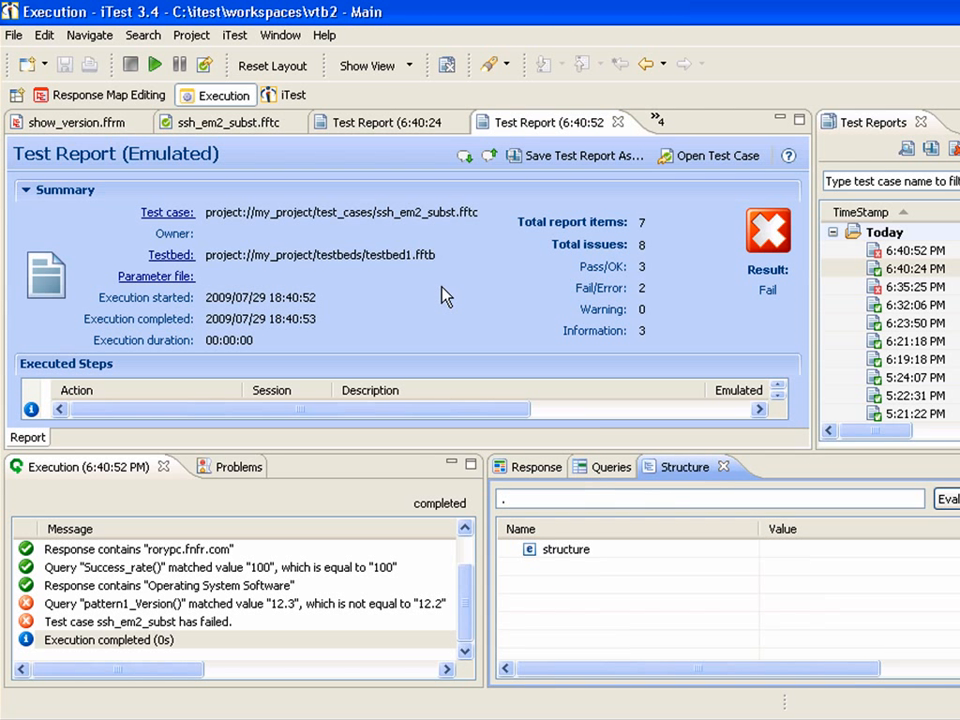
{"action": "left_click", "coordinate": [618, 122]}
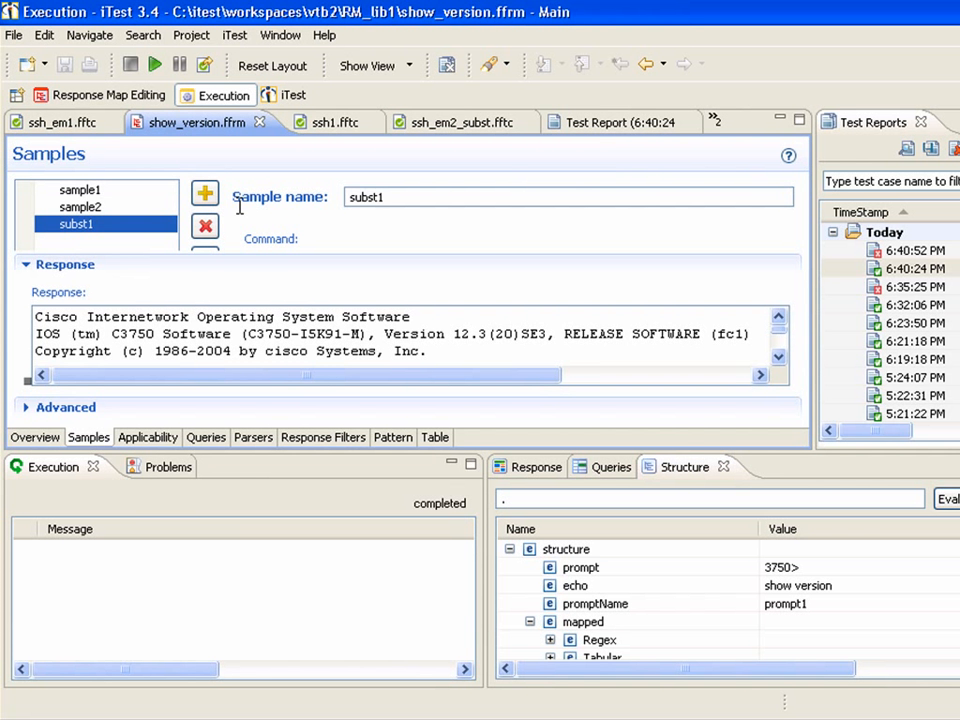
Inspect the substituted s1 element in the emulated show version response's structure, and return to the iTest perspective.
{"action": "left_click", "coordinate": [437, 124]}
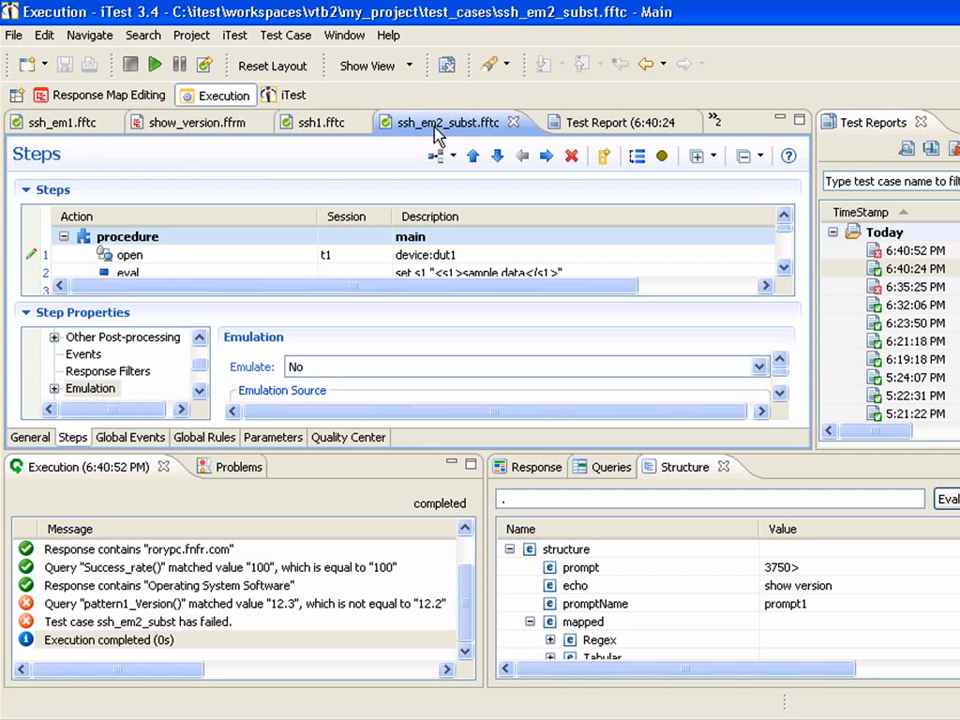
{"action": "left_click", "coordinate": [114, 318]}
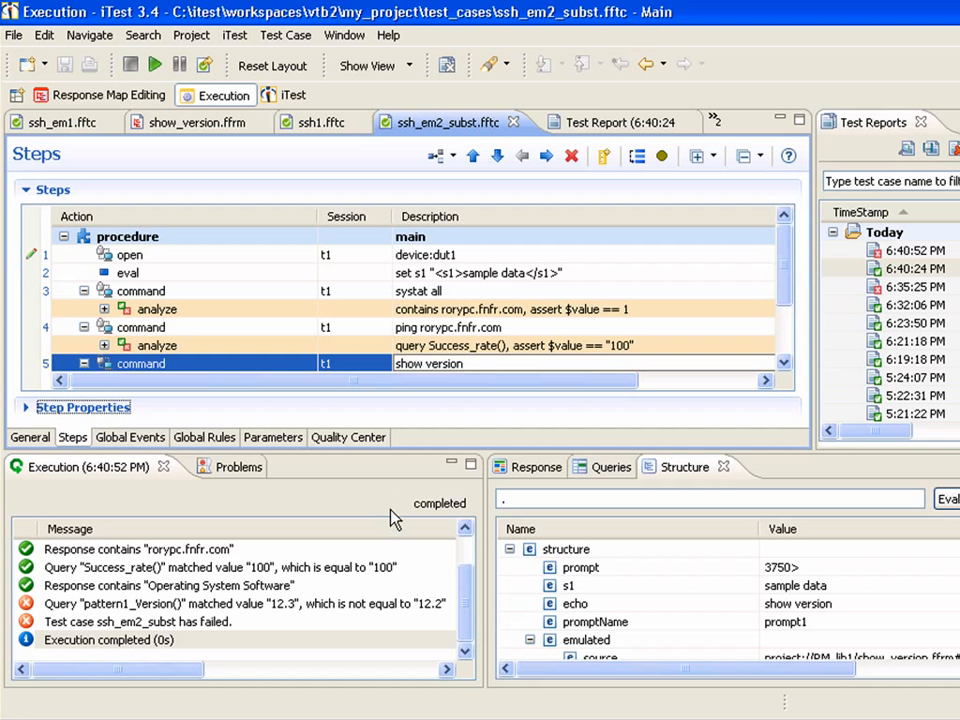
{"action": "left_click", "coordinate": [595, 588]}
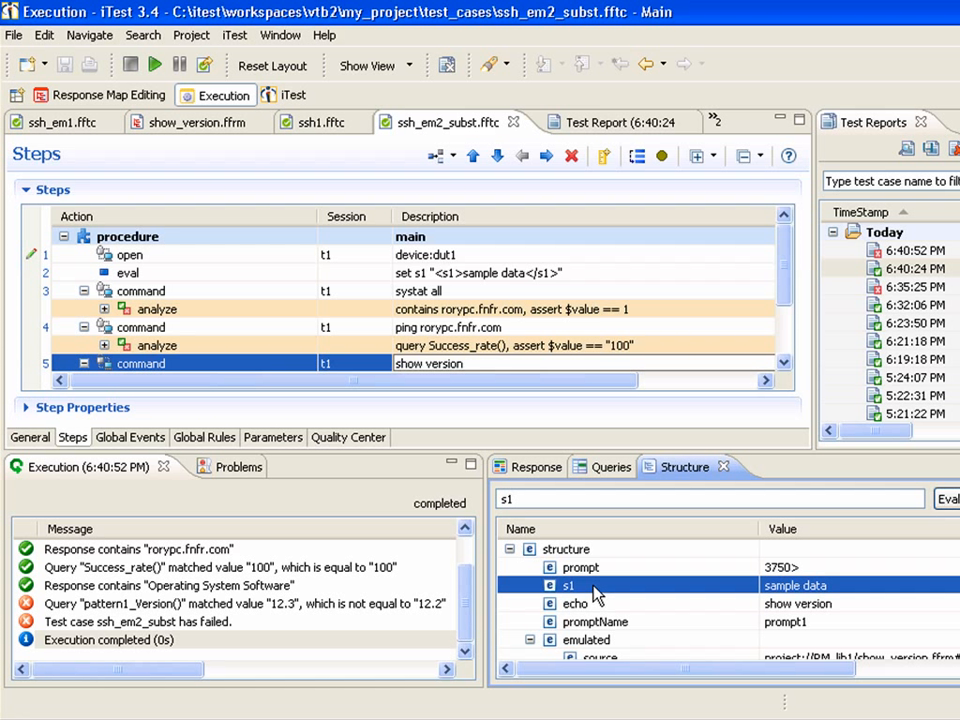
{"action": "left_click", "coordinate": [294, 97]}
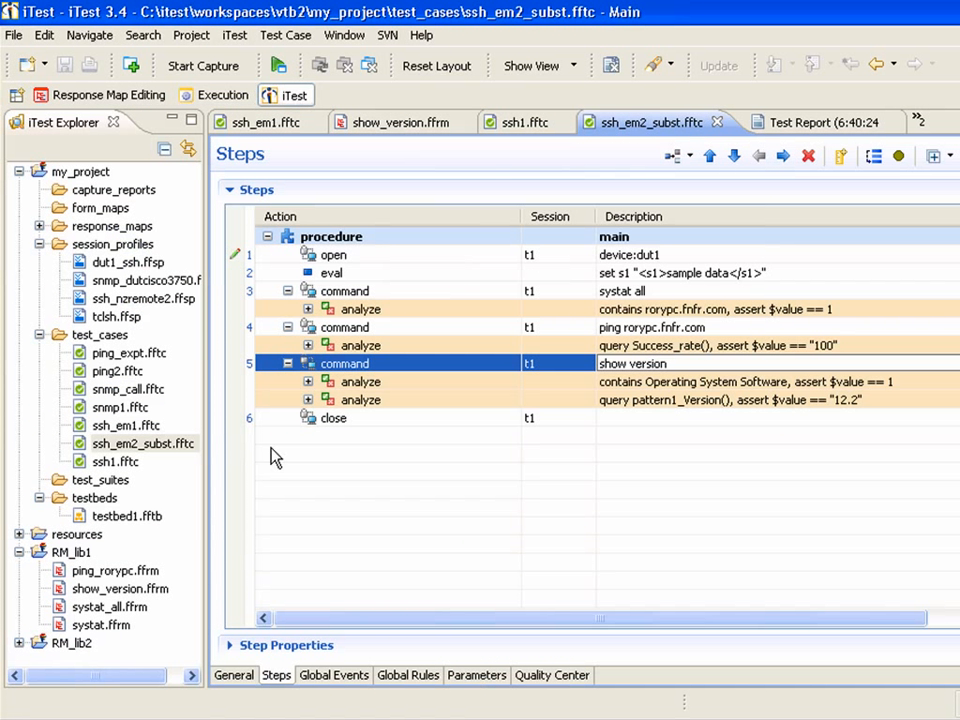